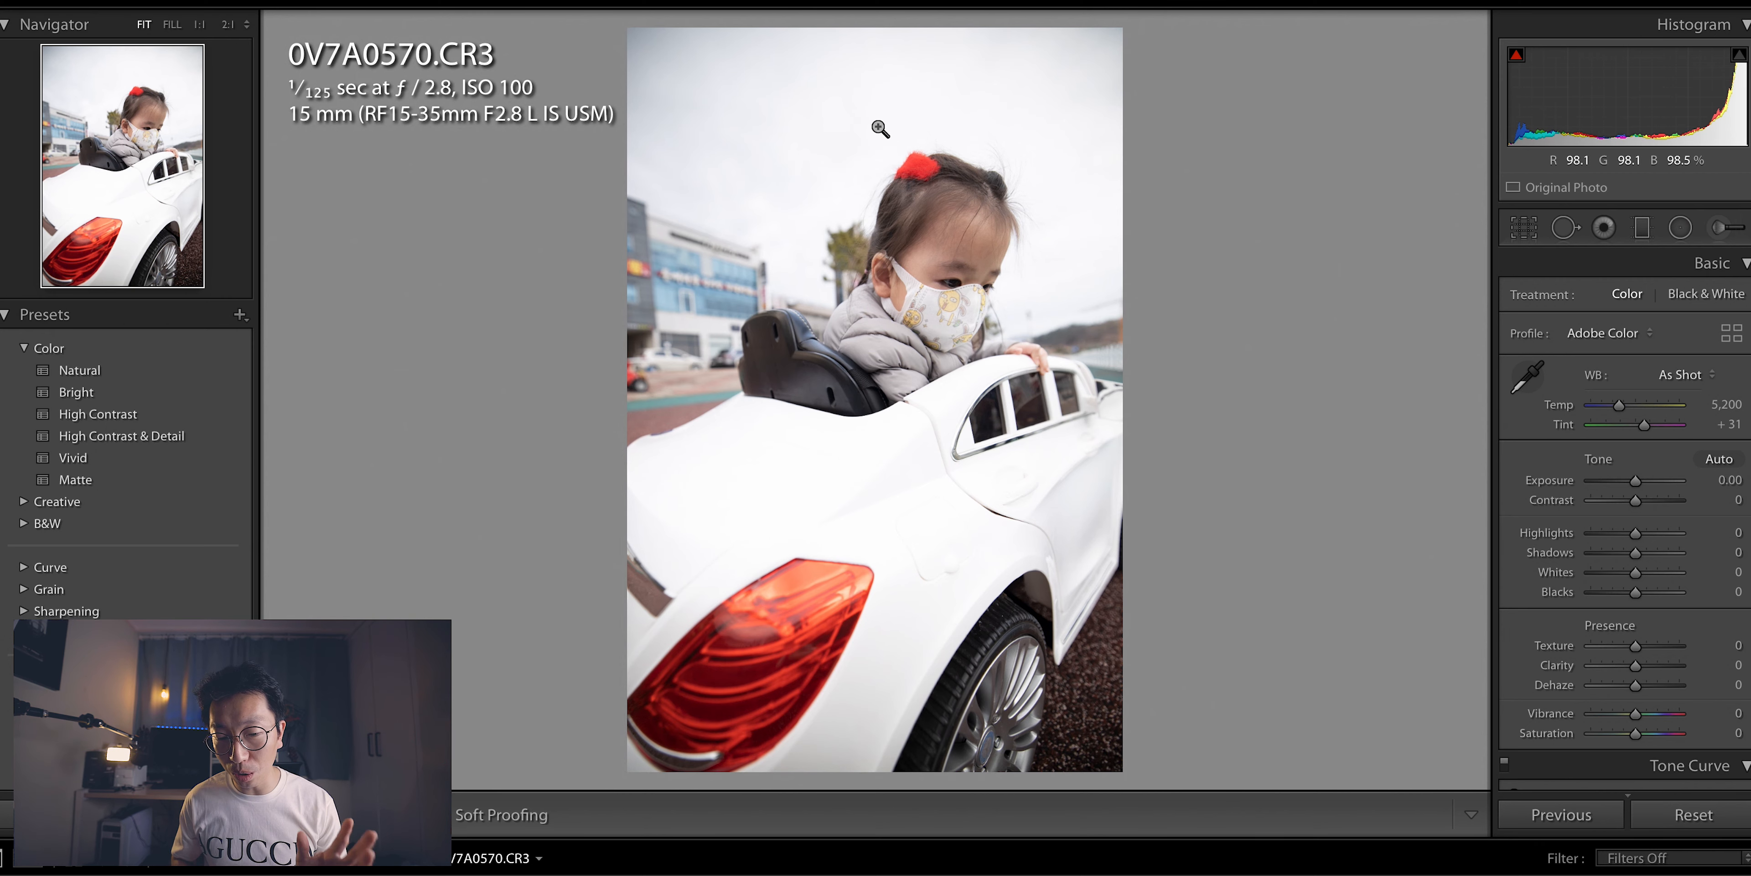
# Step: Lower the contrast to −20 and raise the texture to +10 while viewing the child's face up close
pyautogui.click(946, 291)
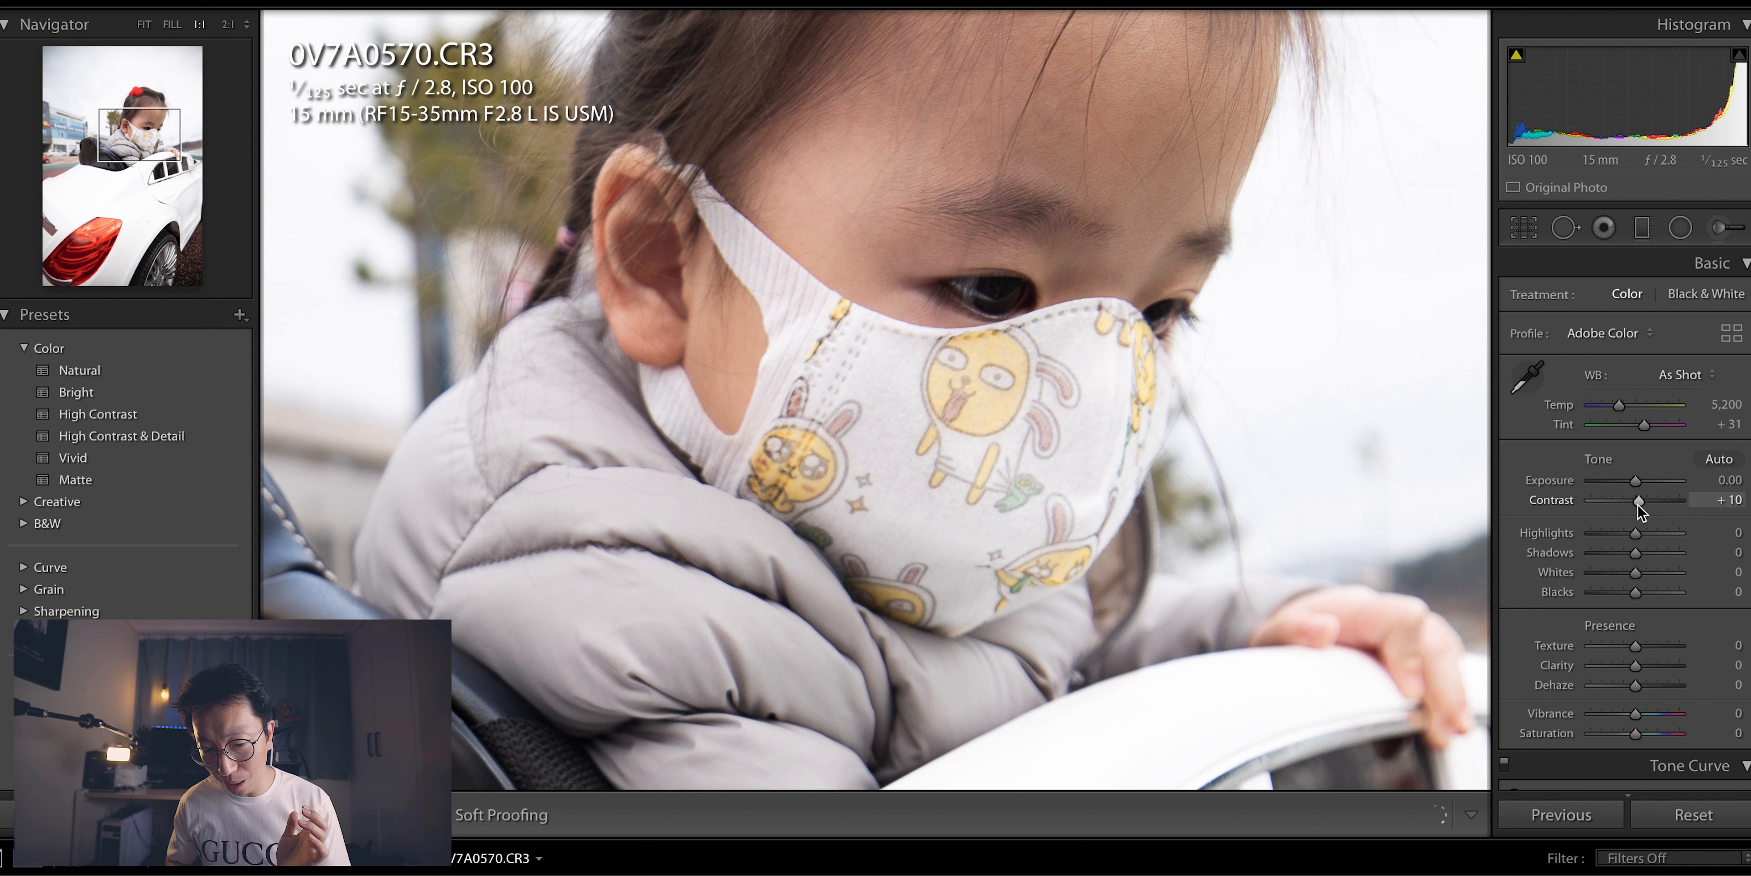
pyautogui.moveTo(1632, 503); pyautogui.dragTo(1629, 505)
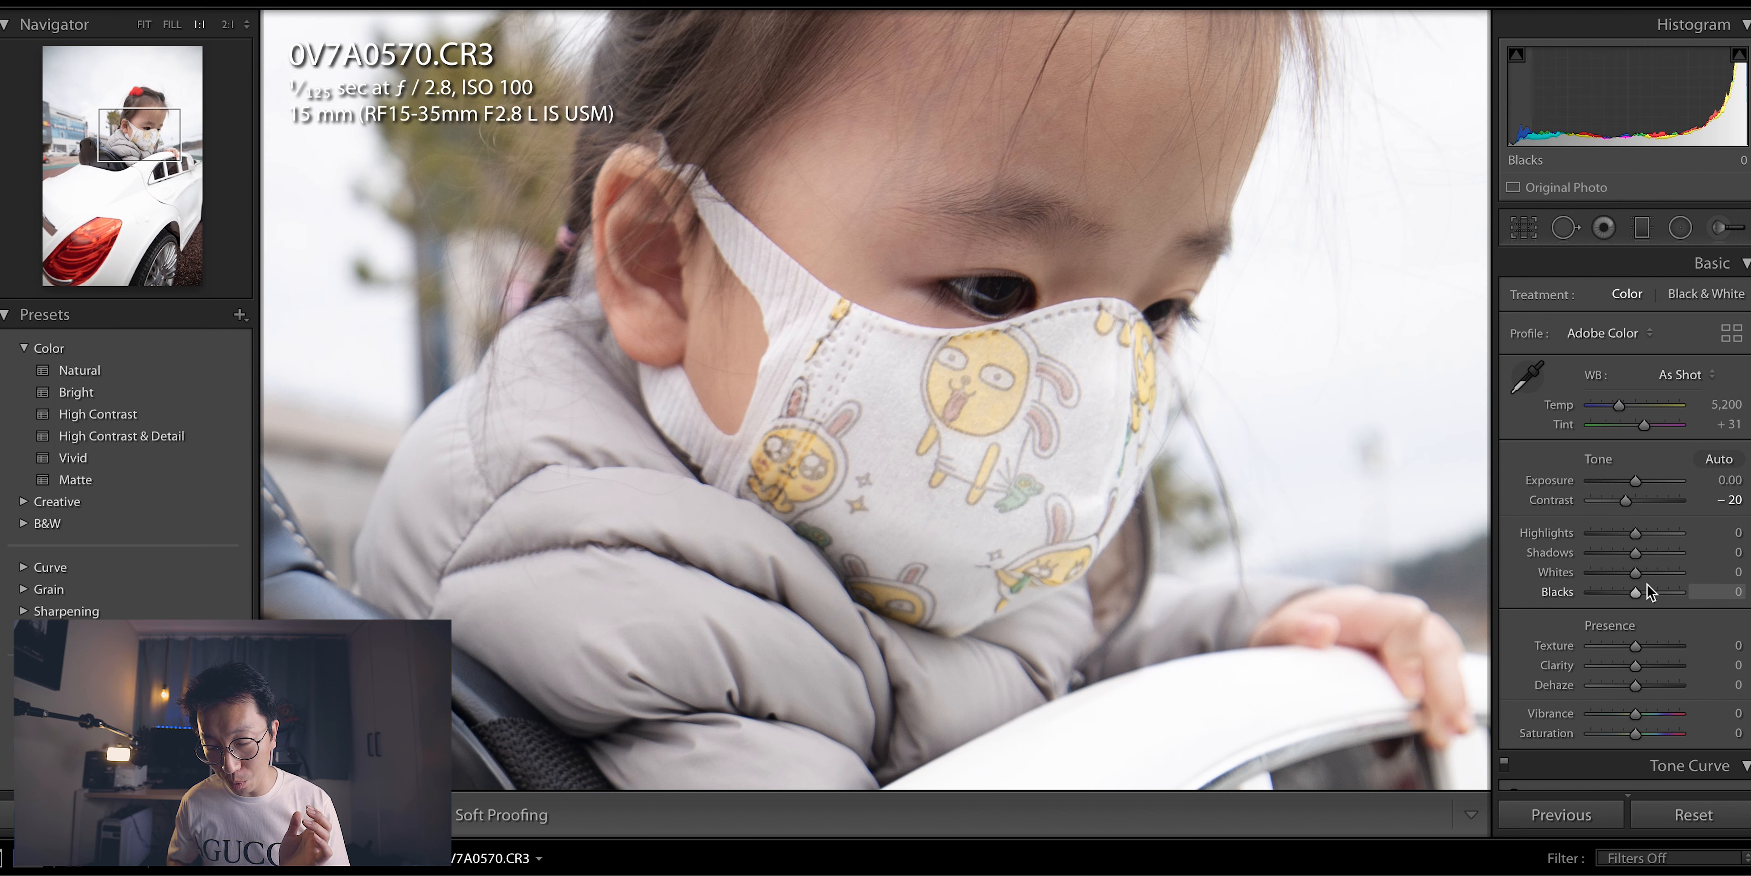
pyautogui.scroll(-2, 1647, 583)
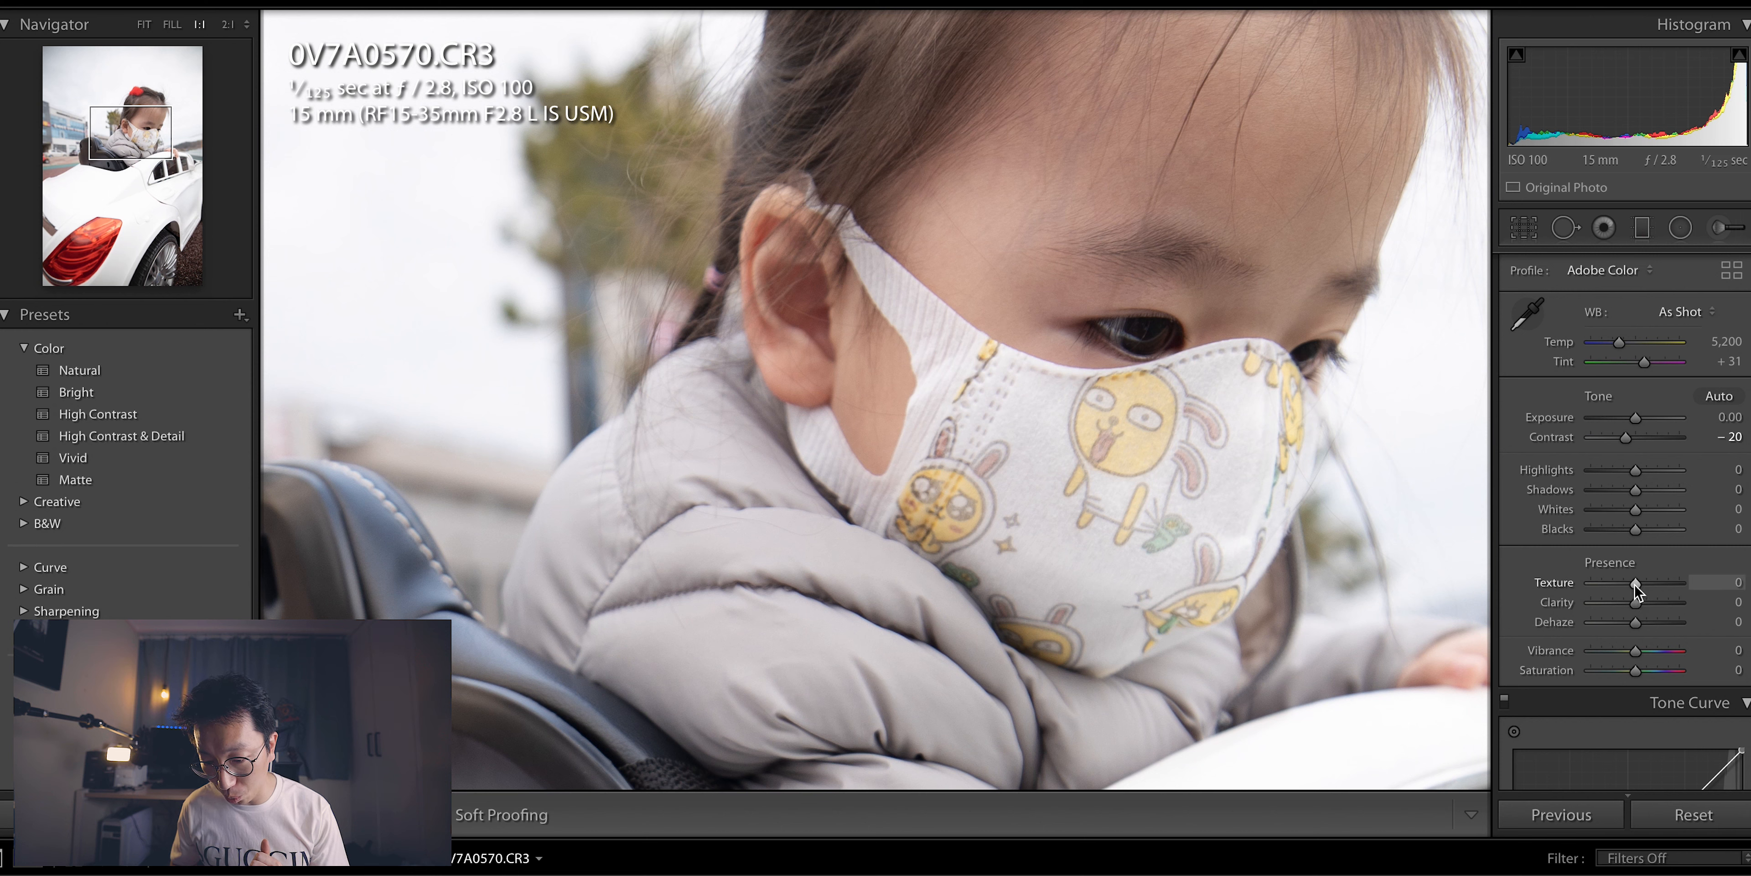
pyautogui.moveTo(1637, 583); pyautogui.dragTo(1638, 586)
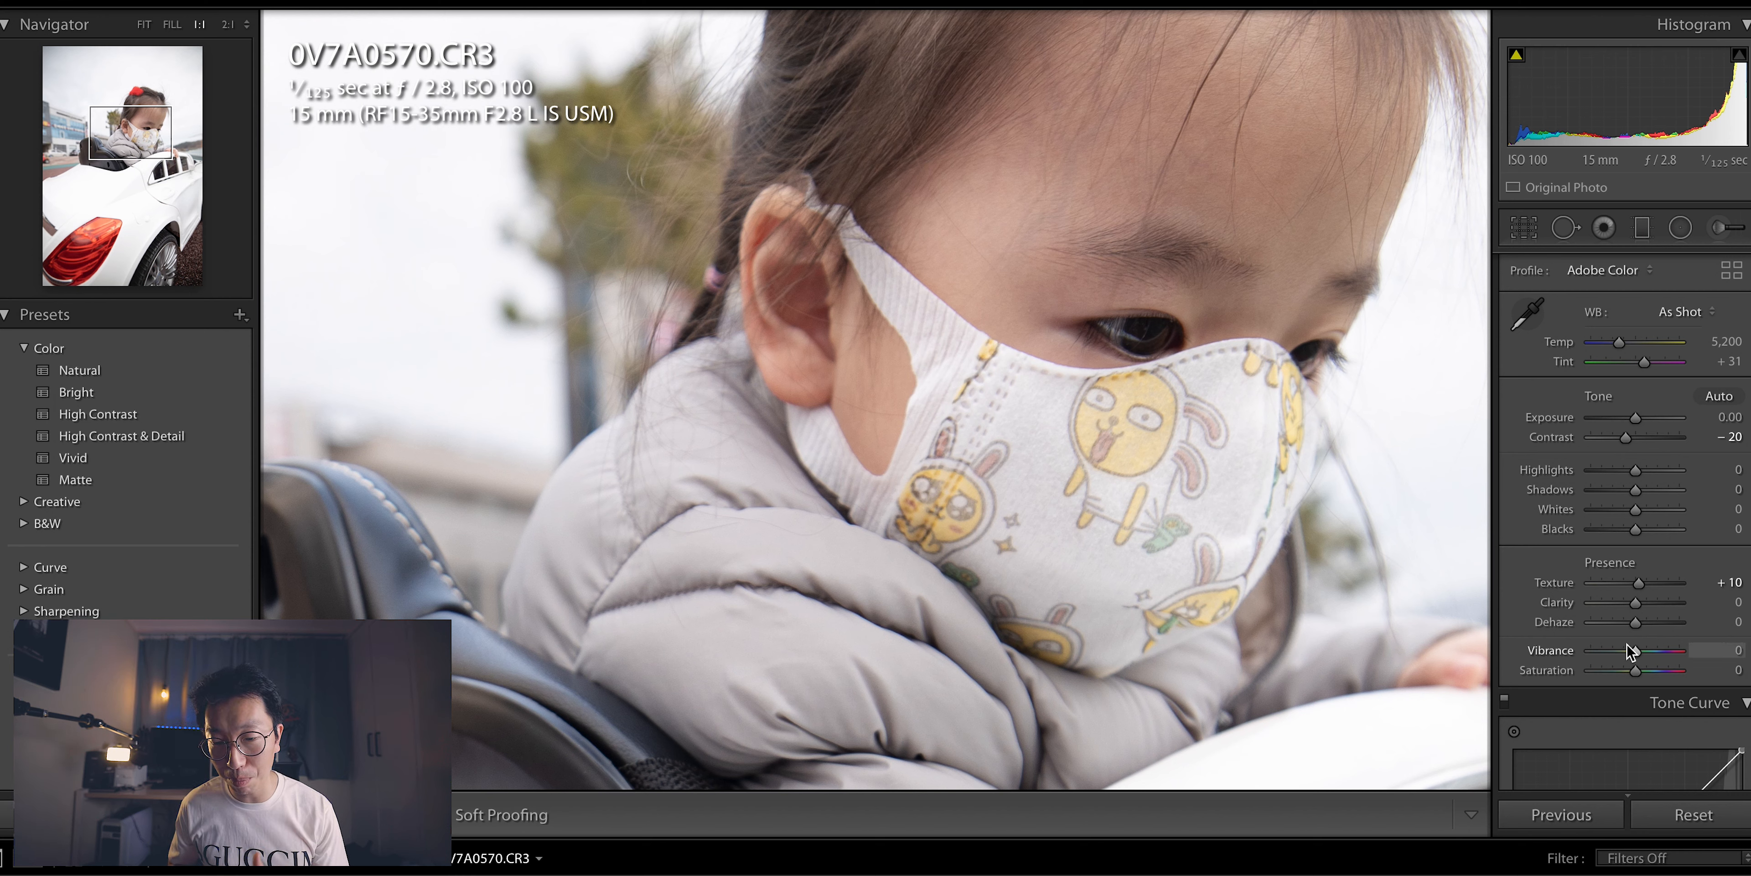
# Step: Raise the sharpening amount to 121 and return to viewing the whole photo
pyautogui.scroll(-1, 1631, 651)
pyautogui.scroll(-15, 1626, 643)
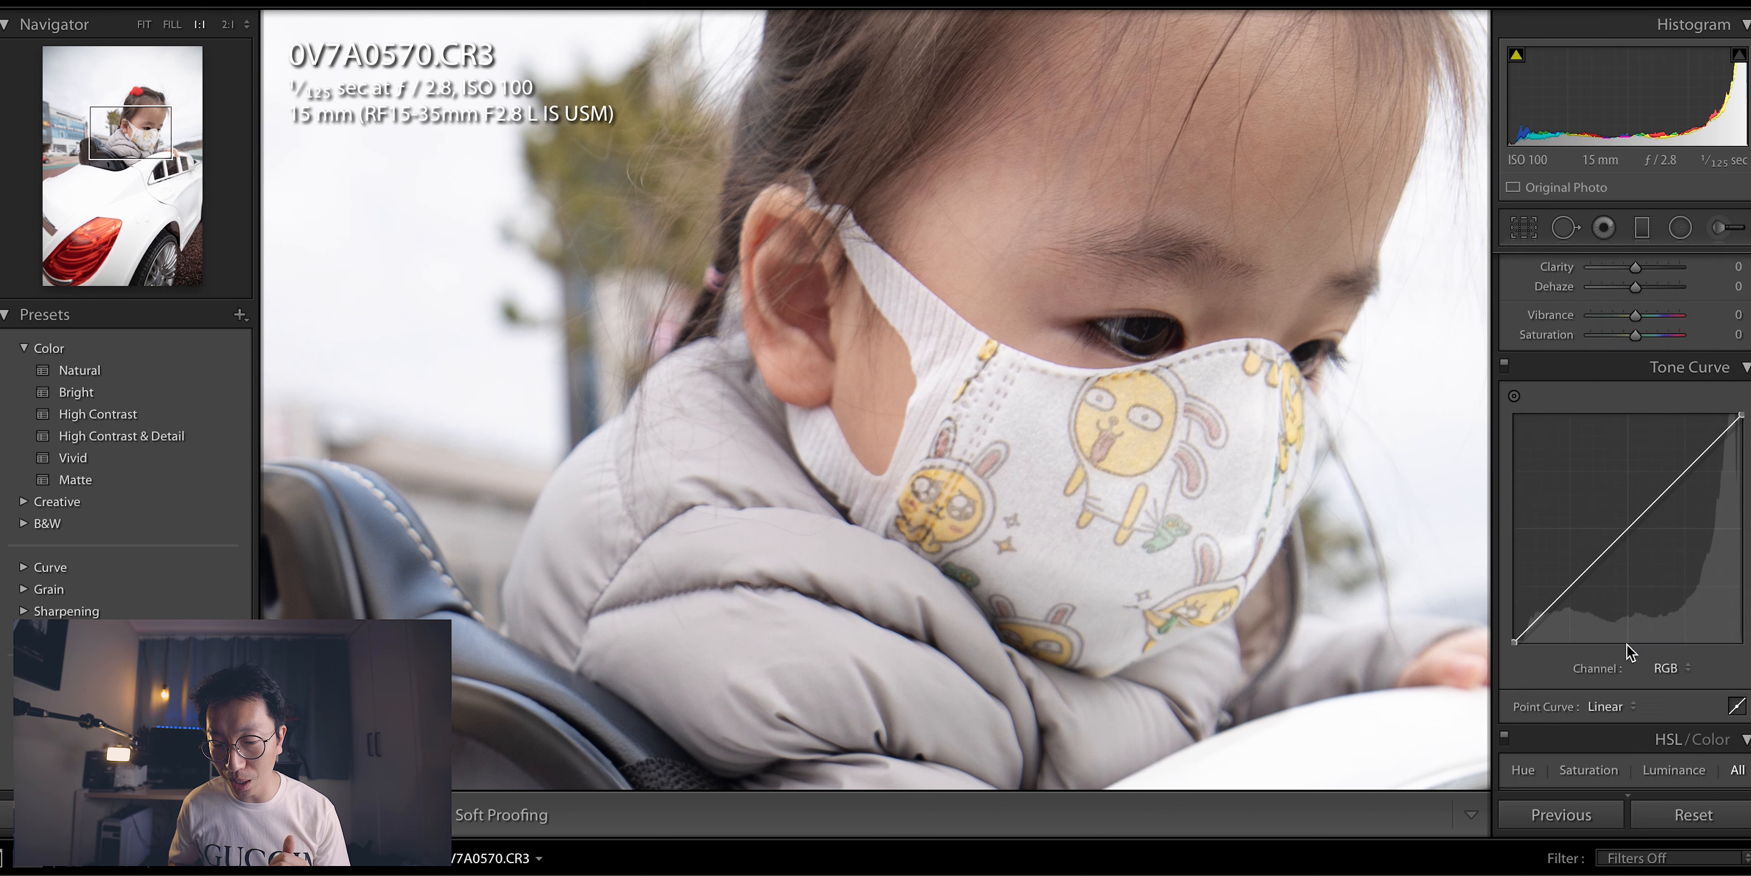
pyautogui.scroll(-2, 1626, 643)
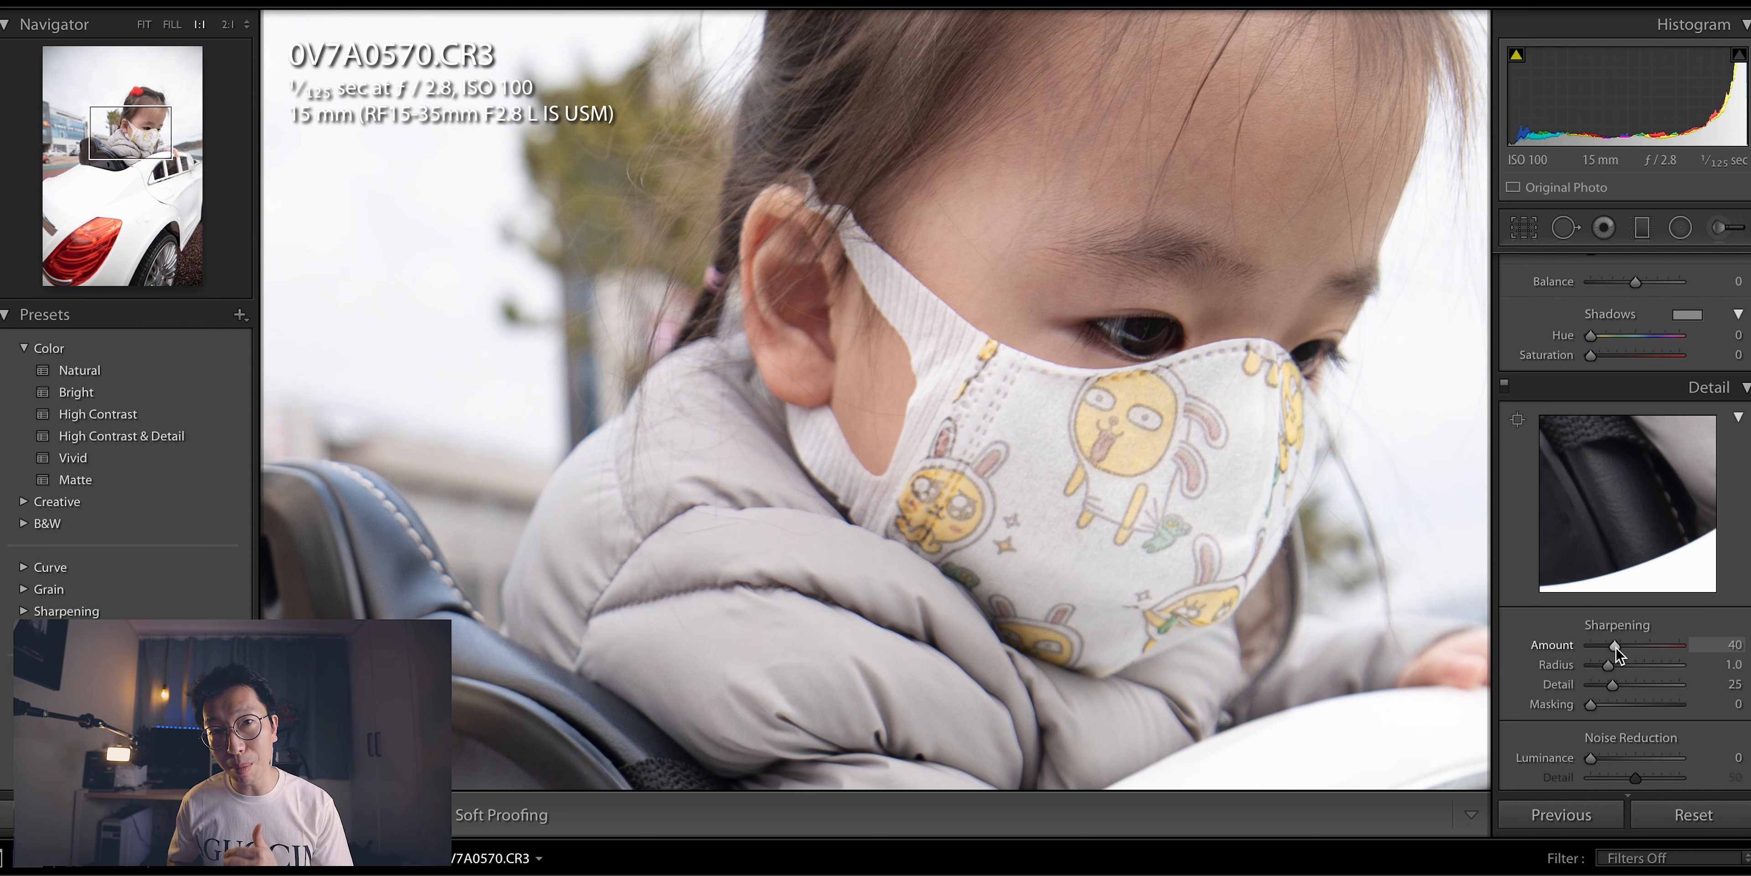
pyautogui.moveTo(1616, 647); pyautogui.dragTo(1661, 645)
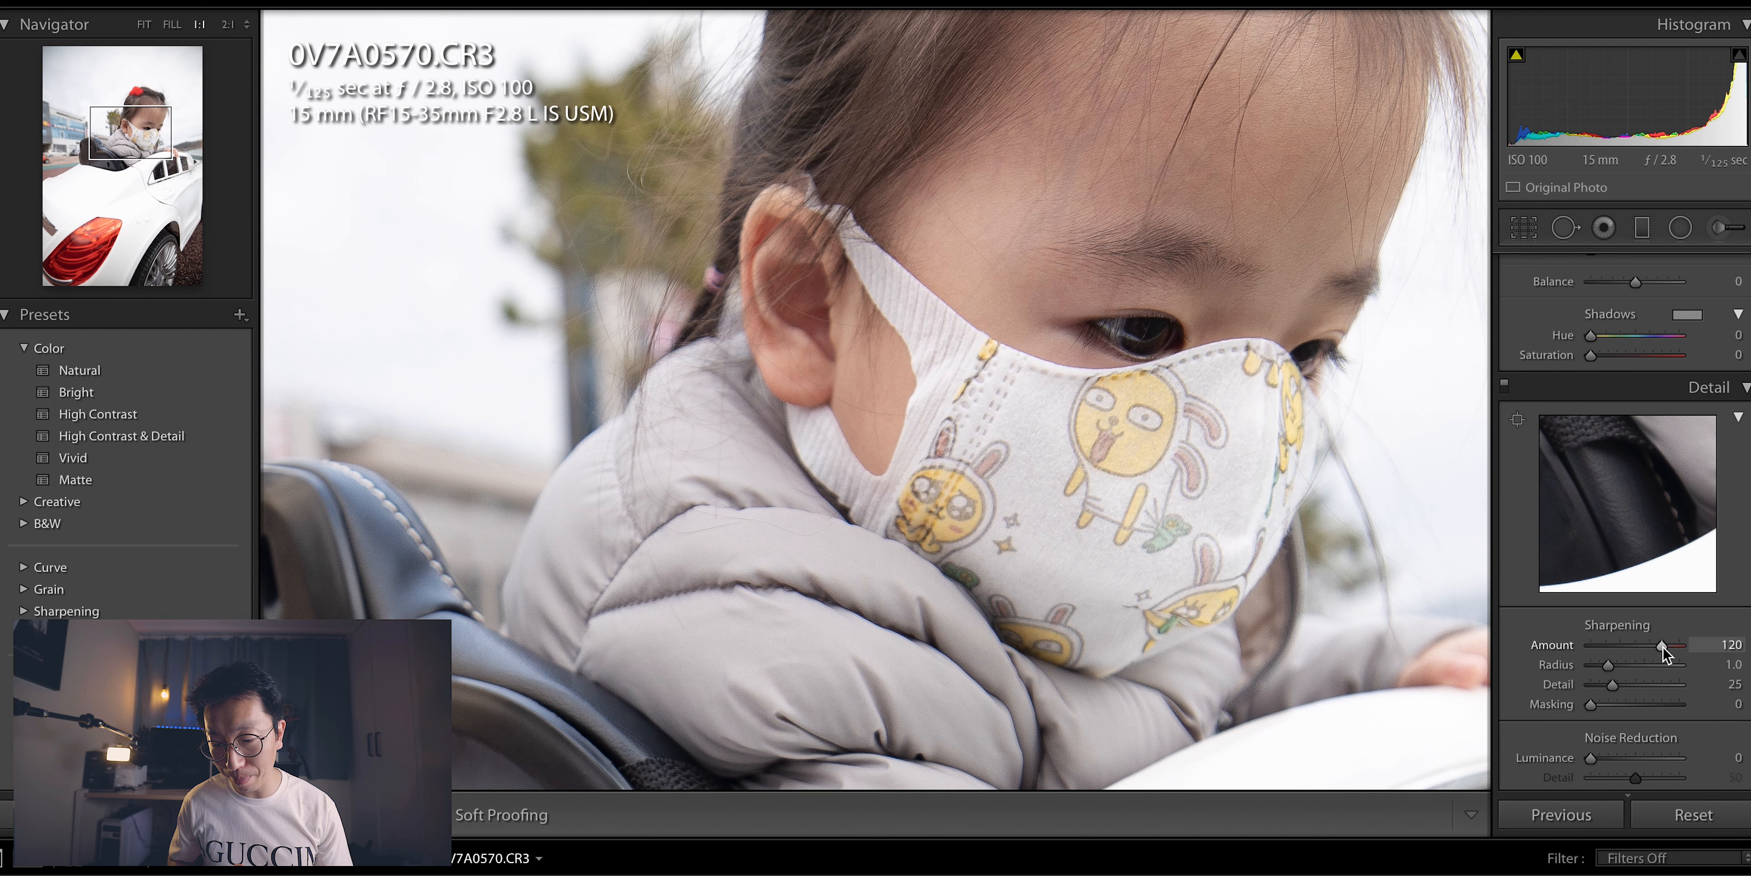
pyautogui.moveTo(1662, 645); pyautogui.dragTo(1660, 645)
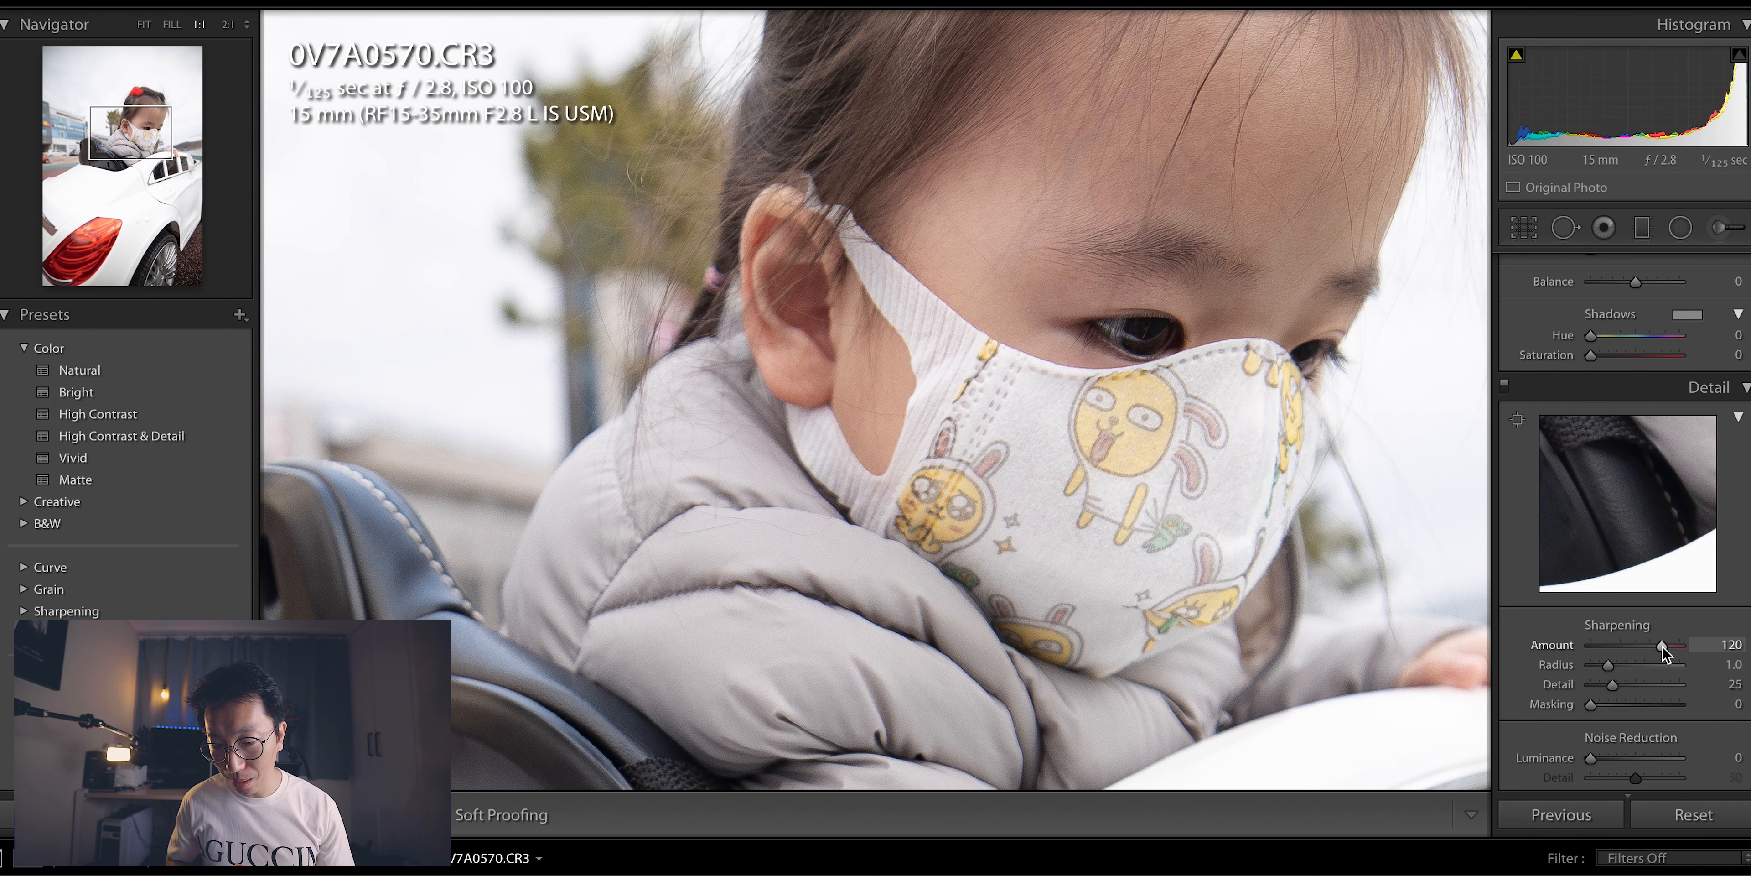
pyautogui.moveTo(1662, 645); pyautogui.dragTo(1664, 644)
pyautogui.click(1115, 407)
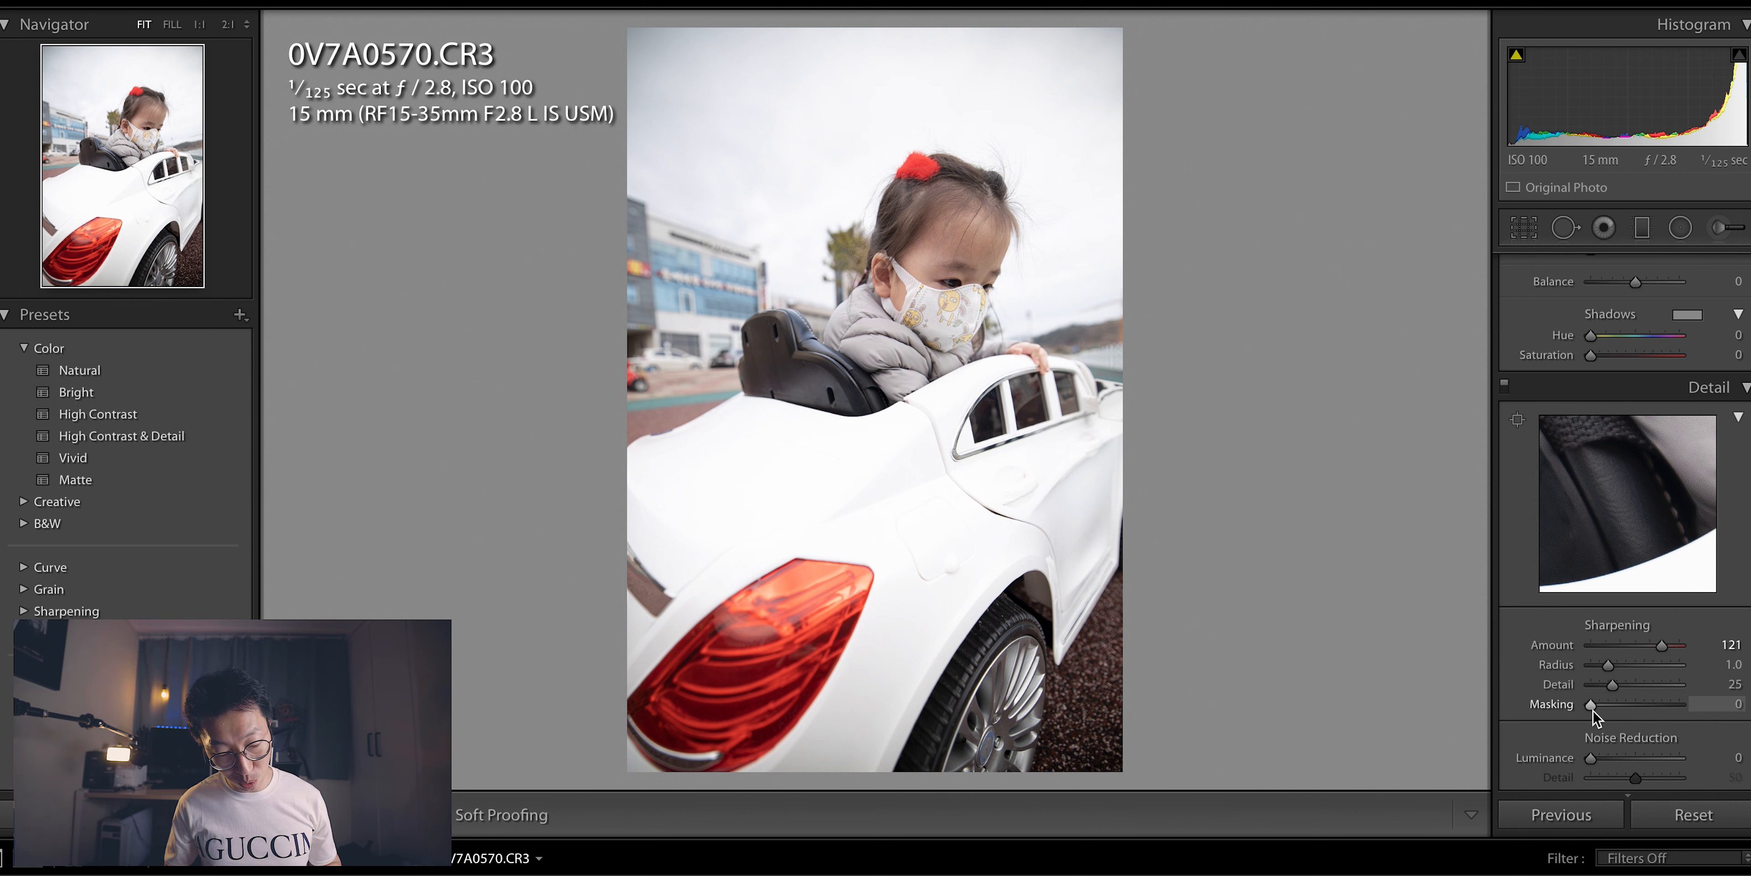
# Step: Set the sharpening masking to 69 using the black-and-white mask preview, and check the result up close
pyautogui.press('alt')
pyautogui.moveTo(1593, 708); pyautogui.dragTo(1657, 716)
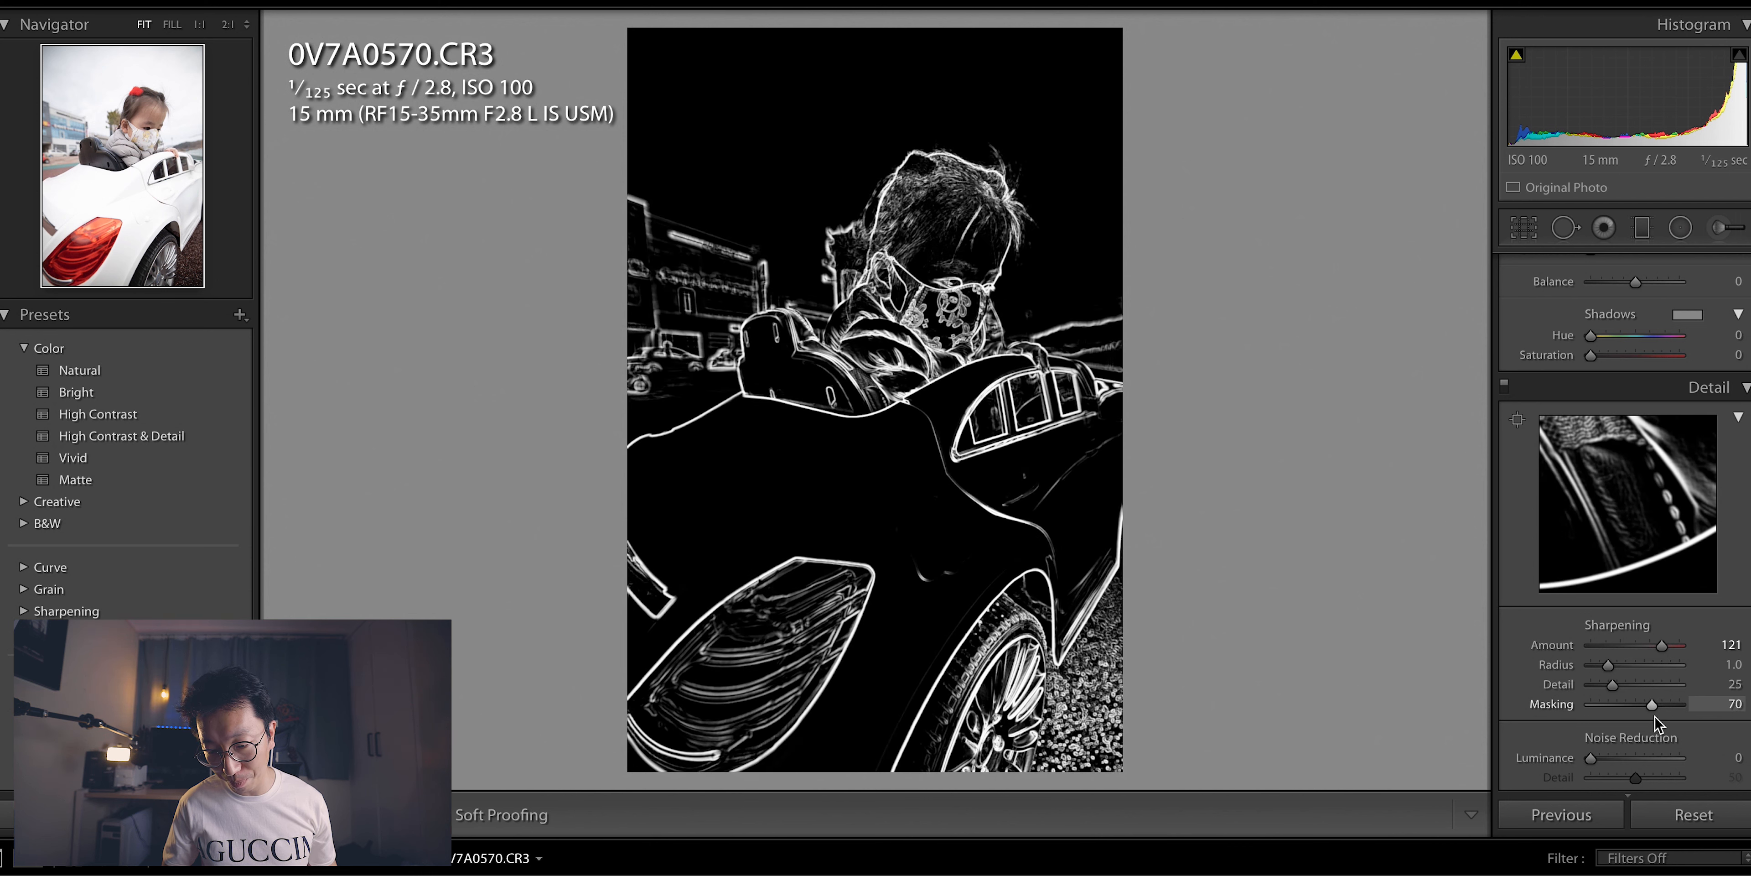
pyautogui.moveTo(1654, 716); pyautogui.dragTo(1652, 716)
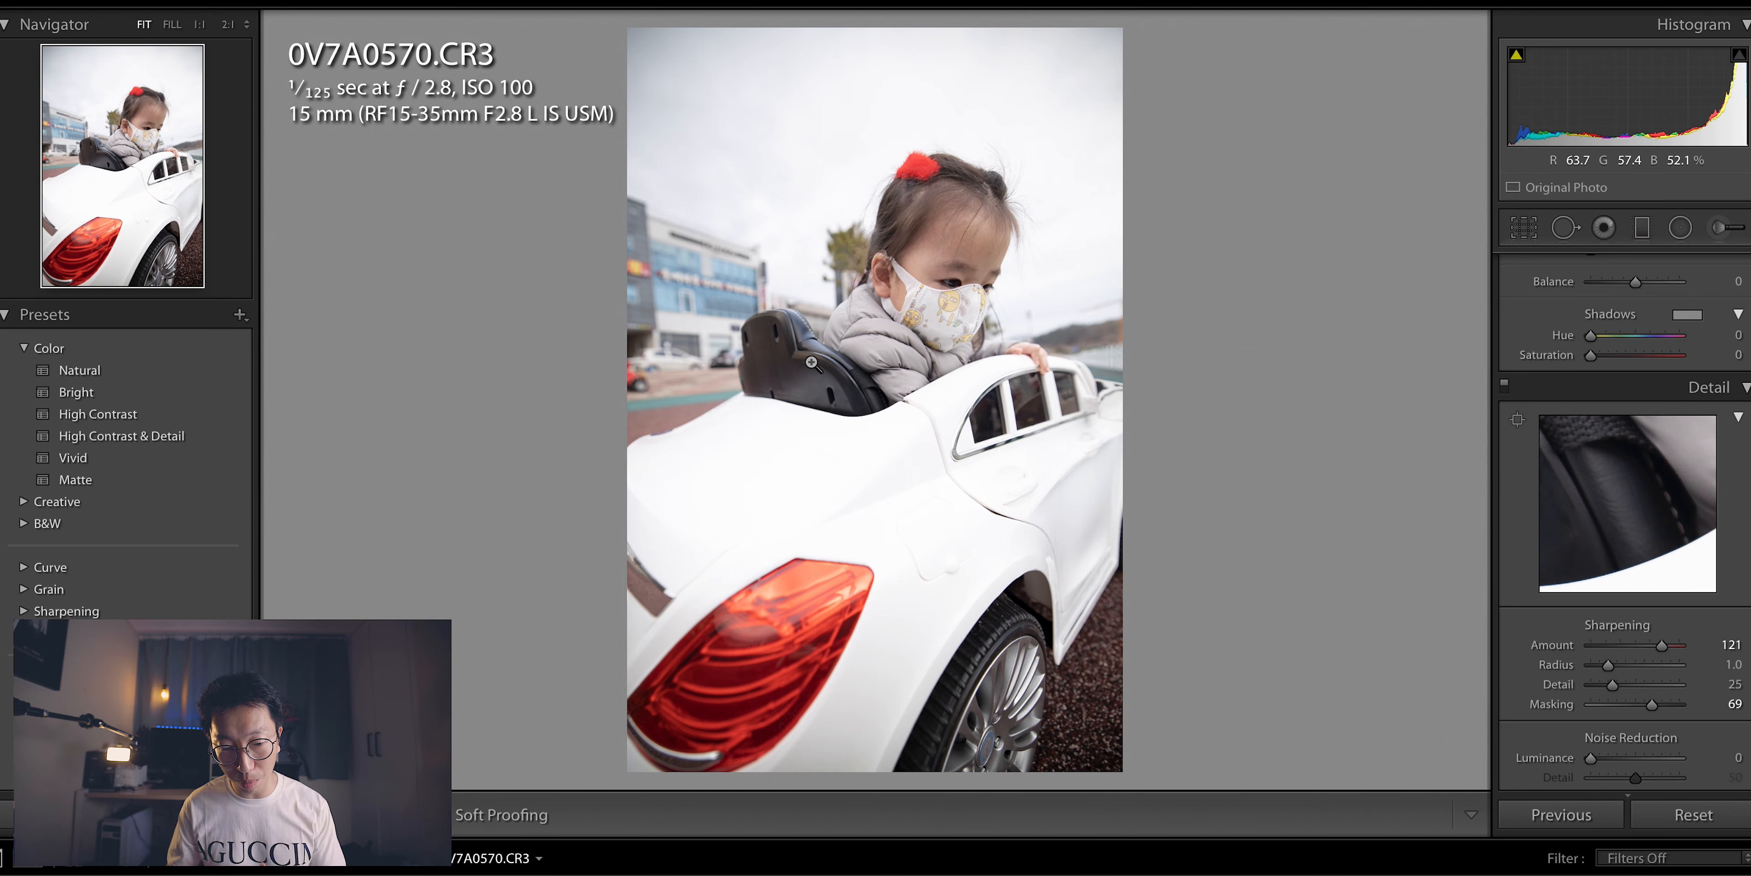
pyautogui.click(804, 357)
pyautogui.click(1136, 420)
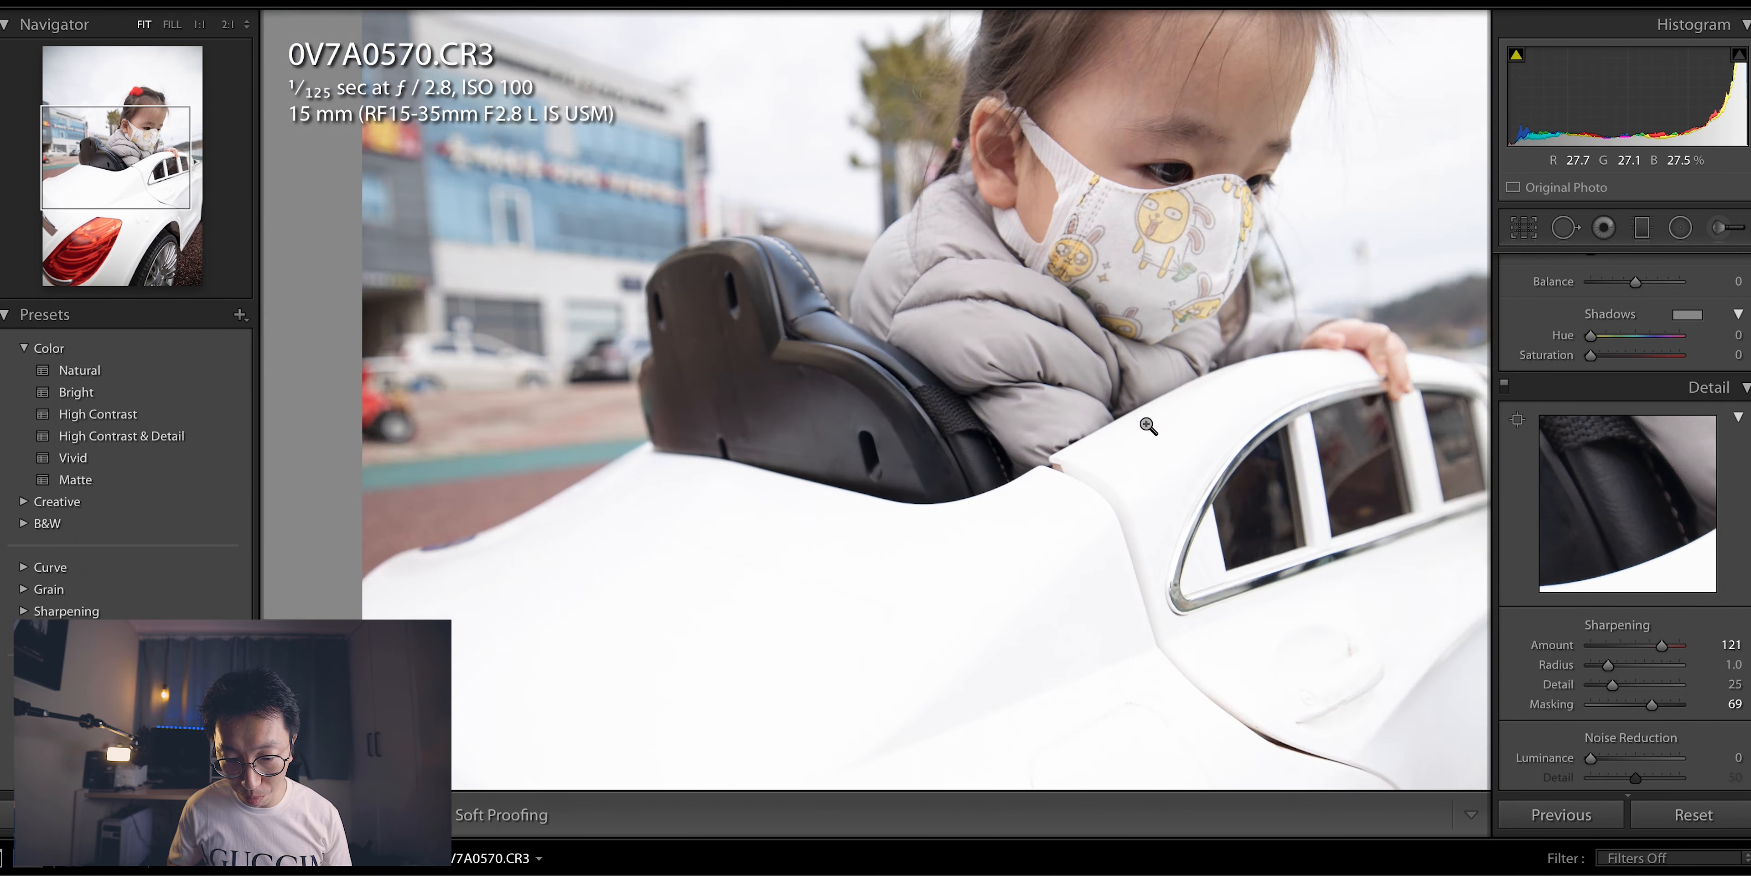
# Step: Try stronger colours with saturation at +40 and vibrance at +30
pyautogui.scroll(10, 1664, 416)
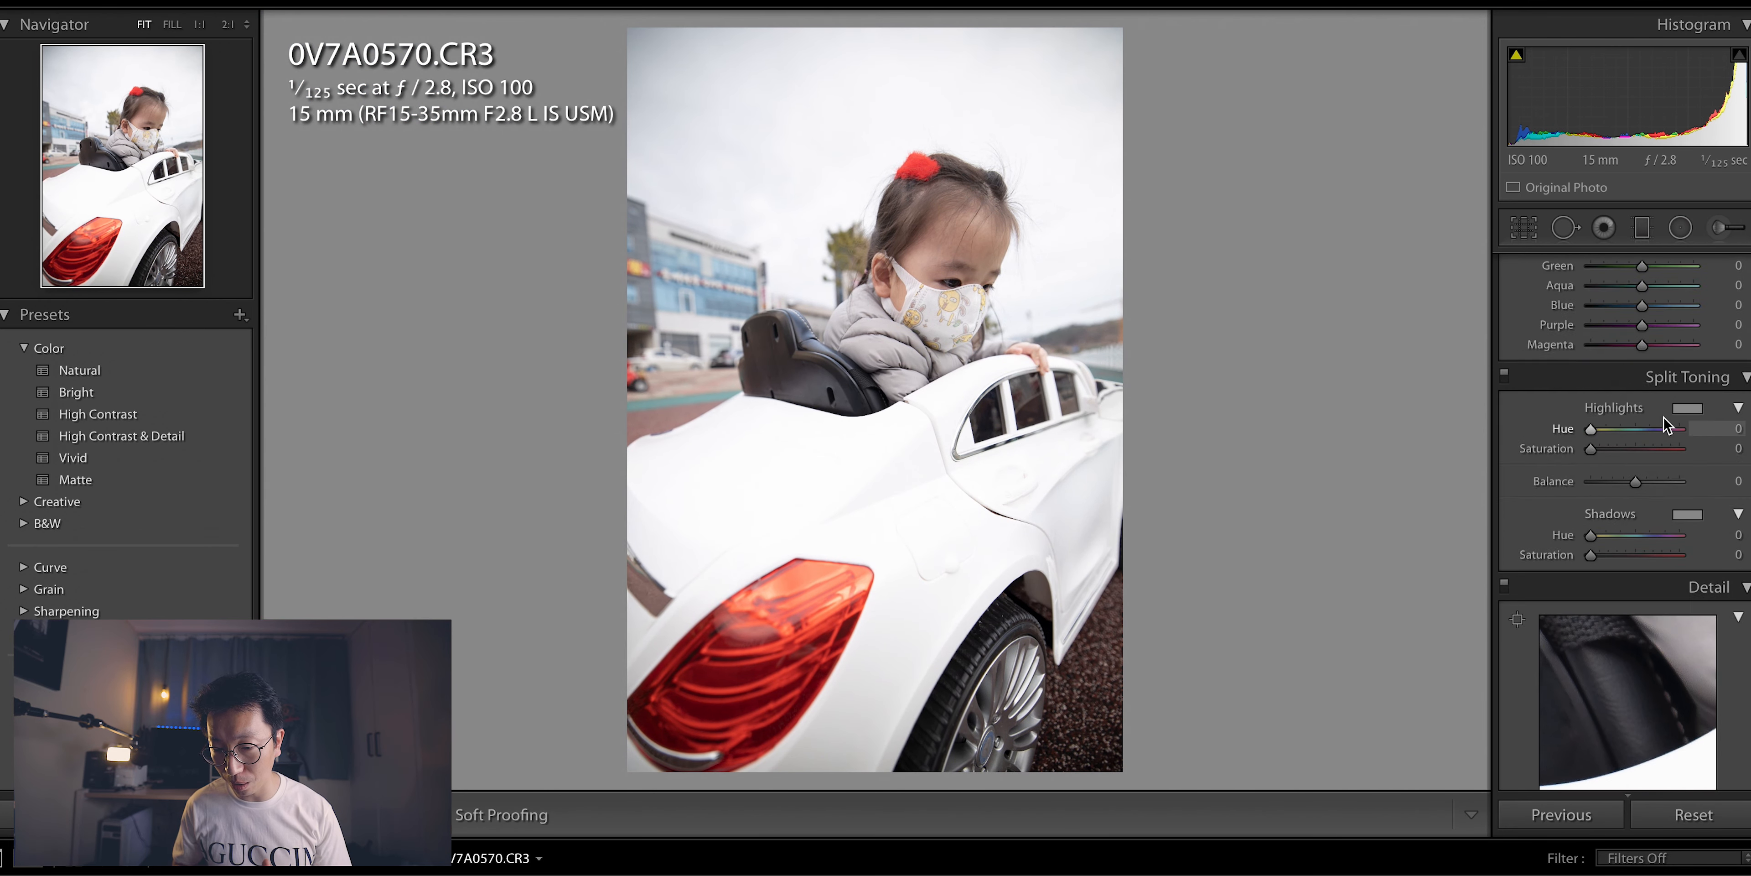
pyautogui.scroll(4, 1662, 417)
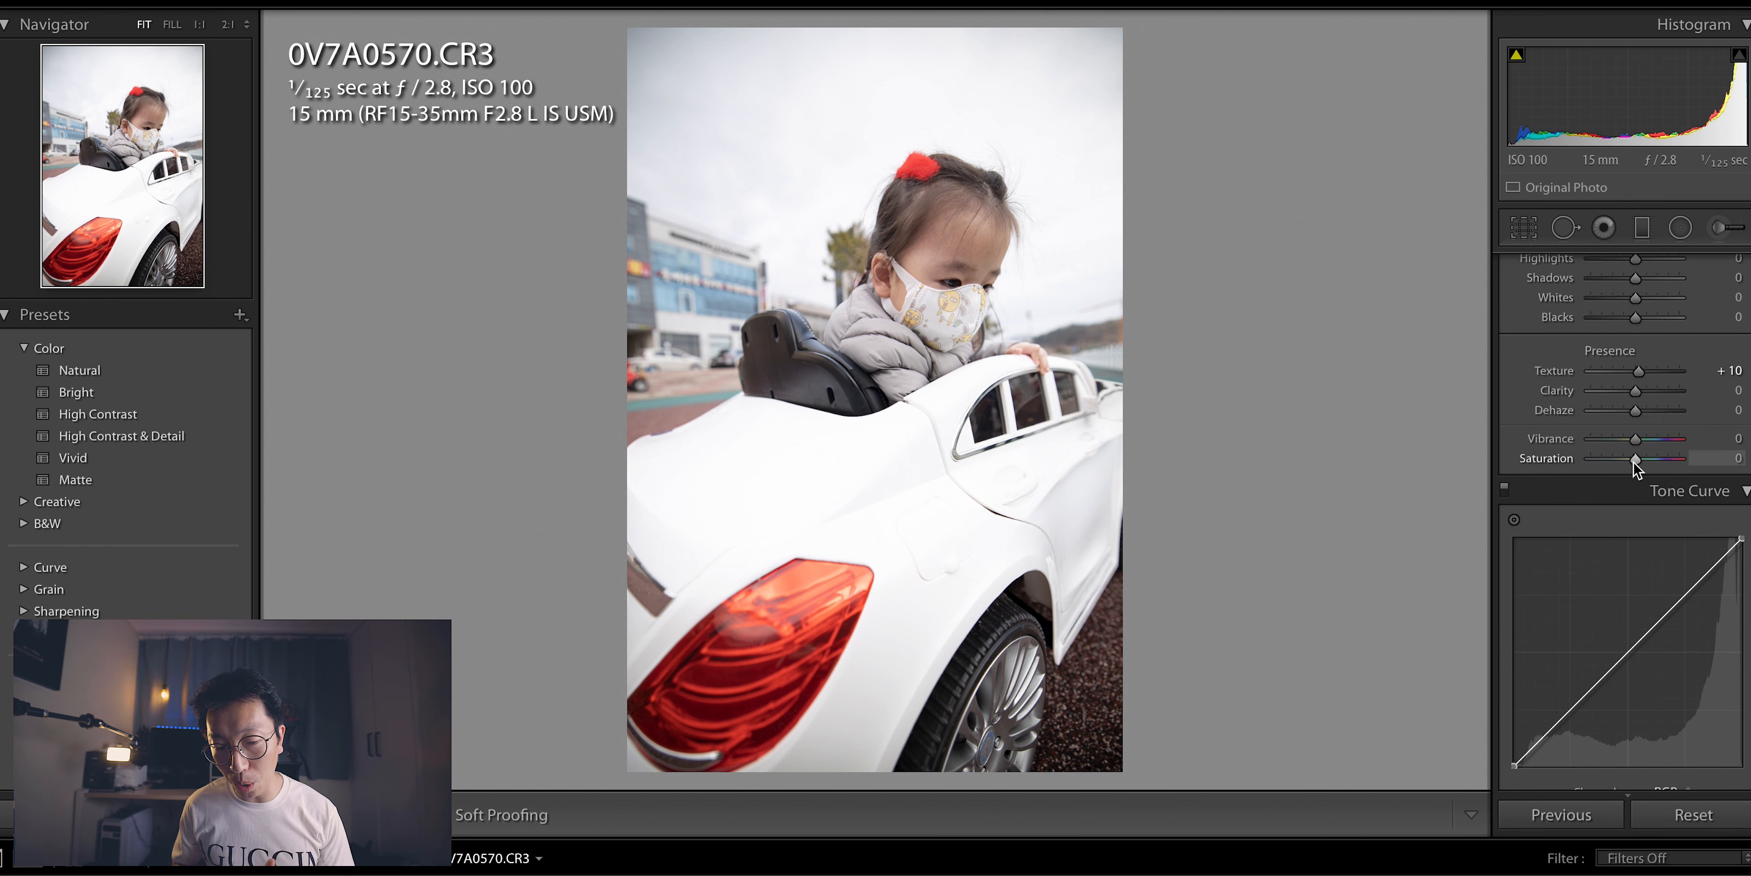
pyautogui.moveTo(1638, 464); pyautogui.dragTo(1645, 467)
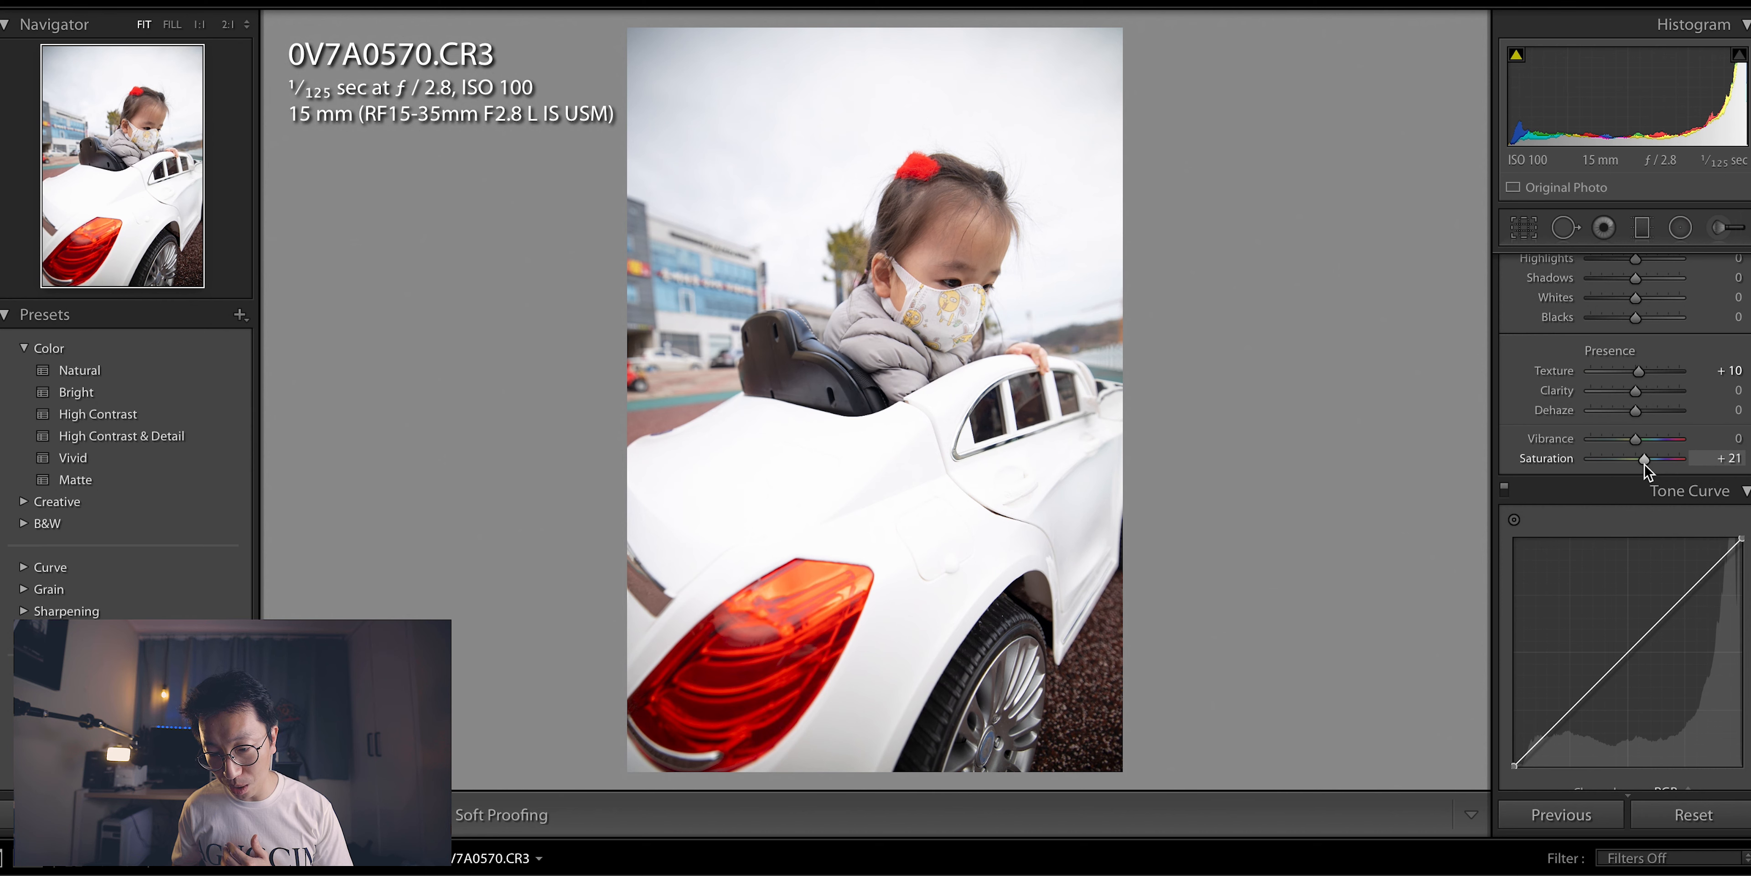
pyautogui.moveTo(1645, 464); pyautogui.dragTo(1653, 462)
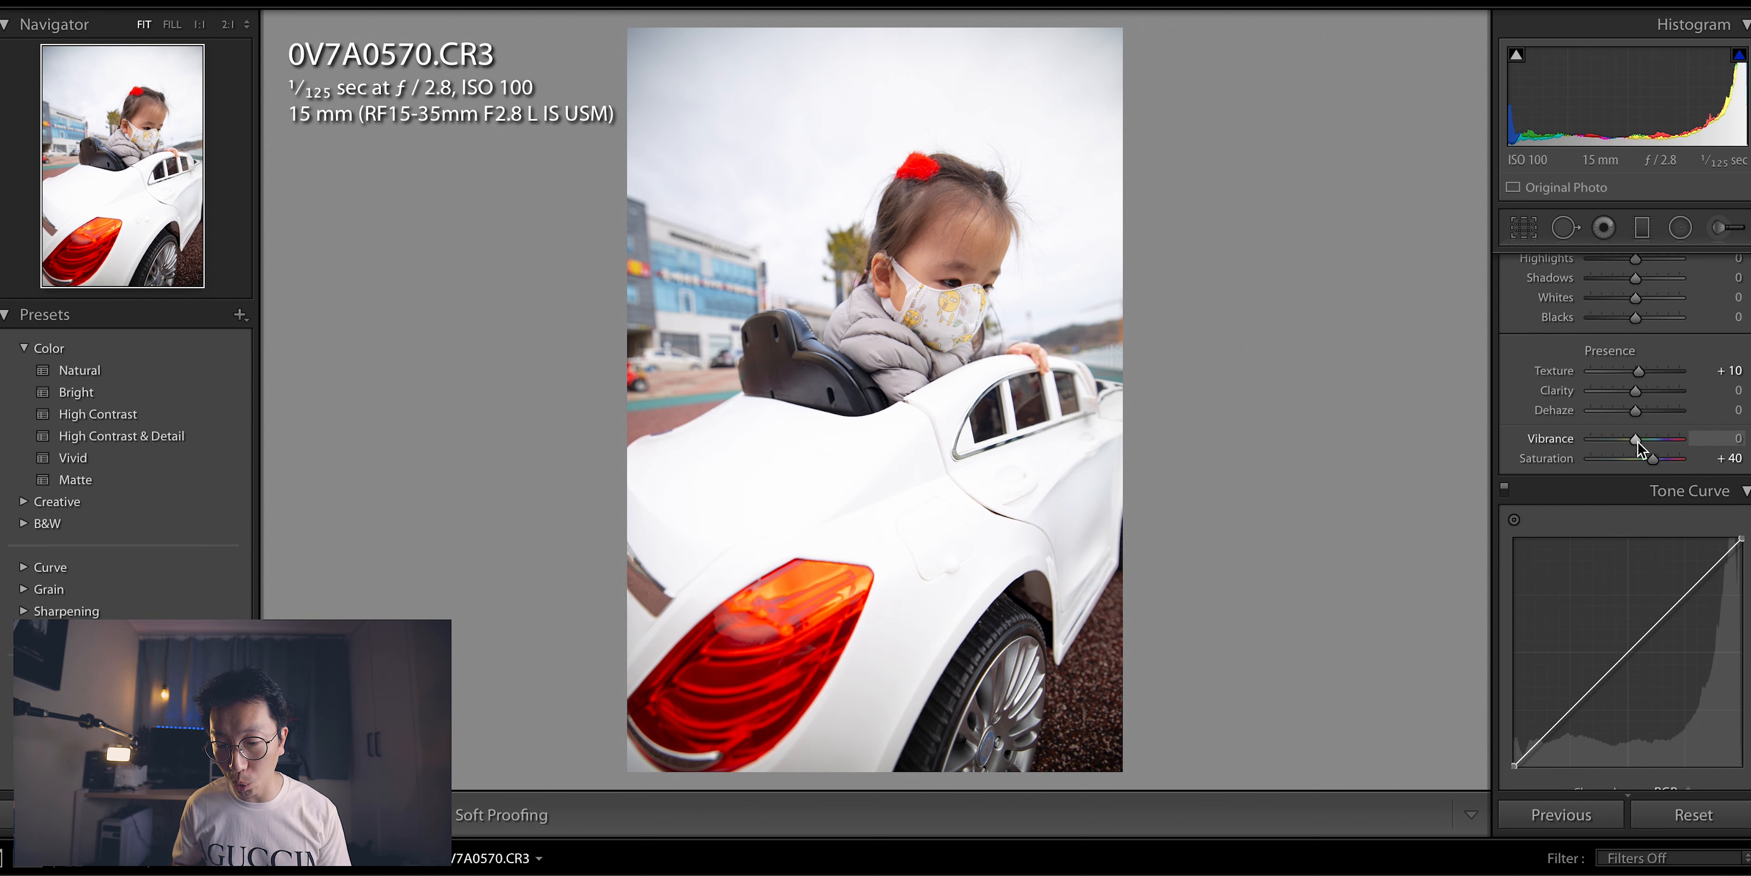
pyautogui.moveTo(1640, 441); pyautogui.dragTo(1651, 440)
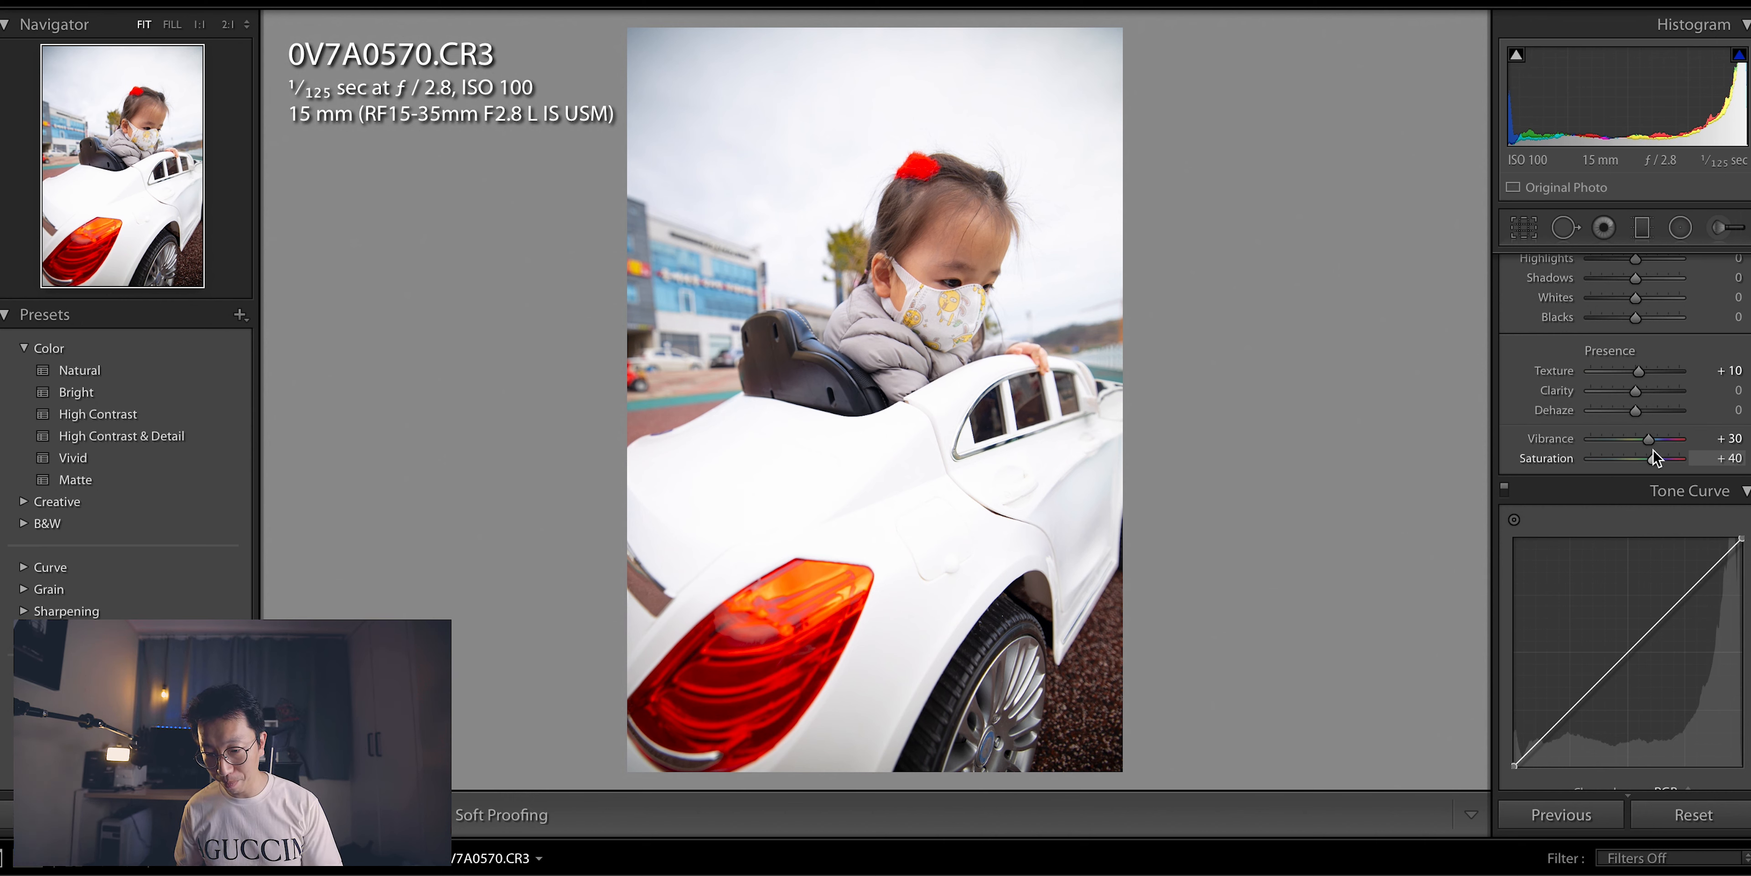
# Step: Set both the saturation and the vibrance to +20
pyautogui.click(1730, 458)
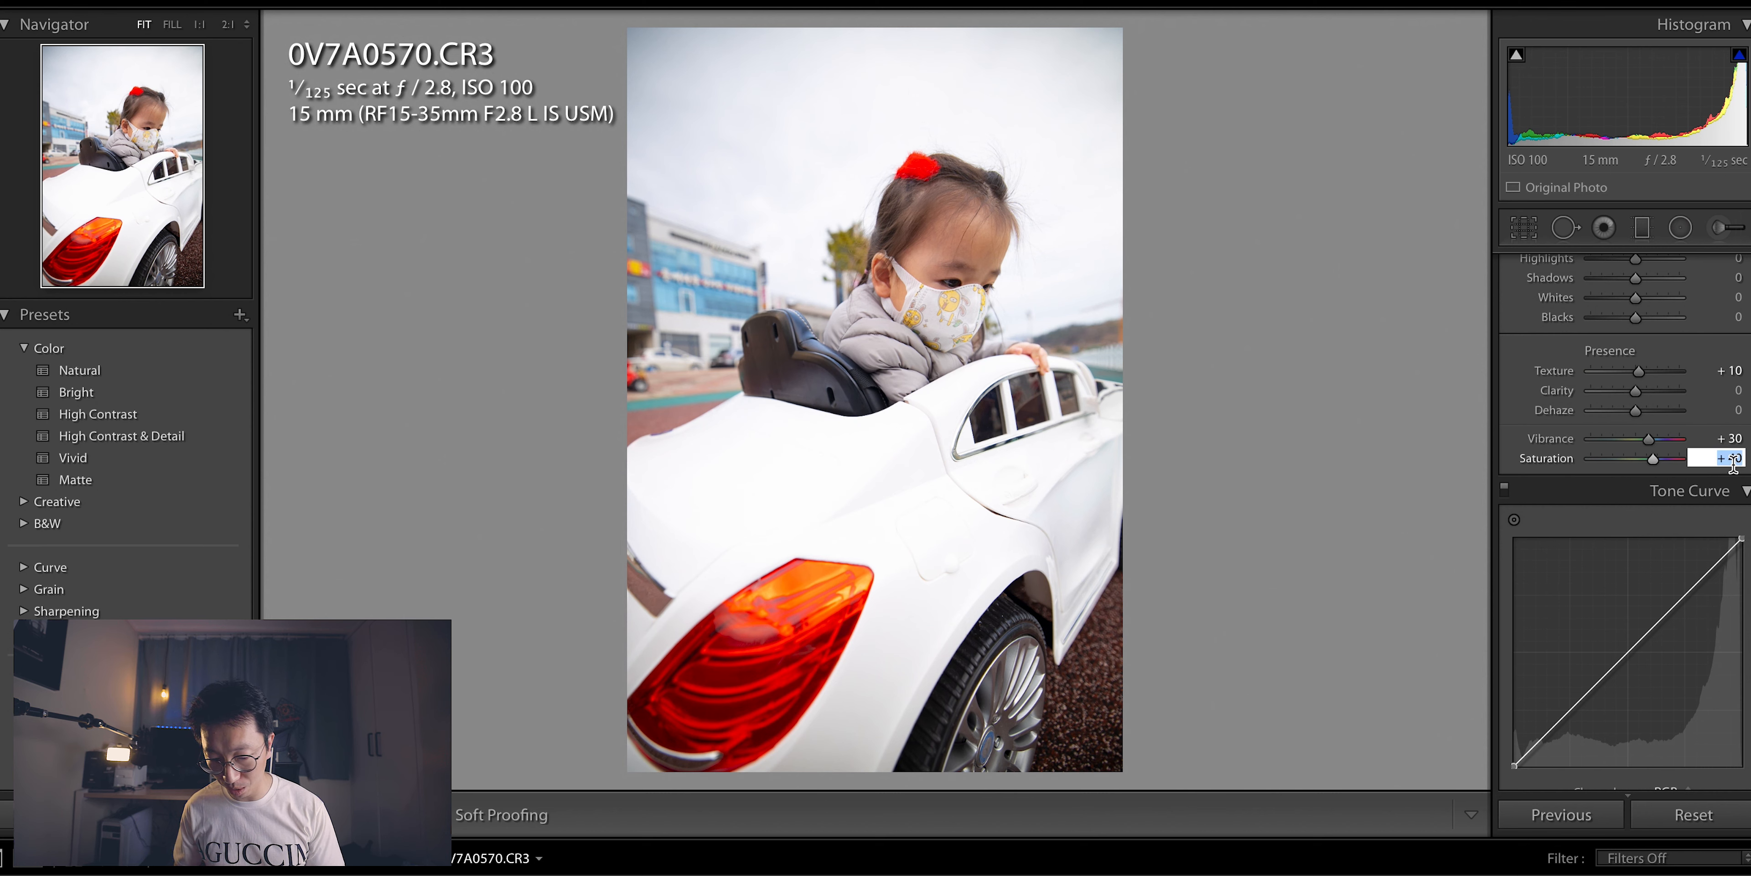
pyautogui.write('20')
pyautogui.press('Return')
pyautogui.click(1730, 438)
pyautogui.write('20')
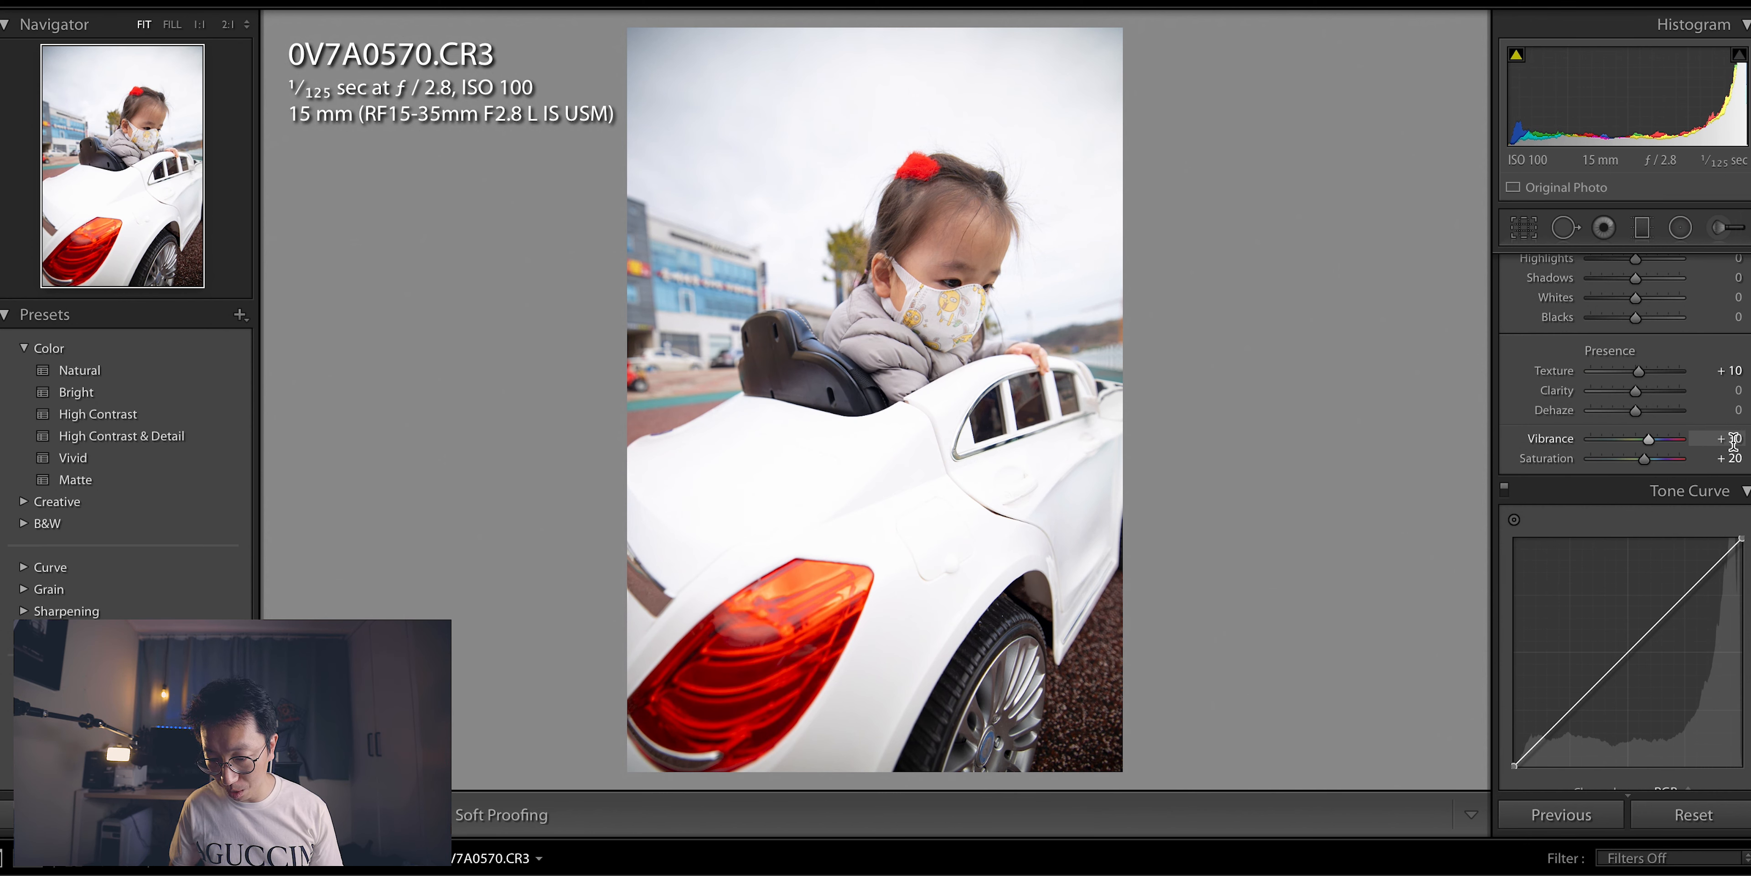
pyautogui.press('Return')
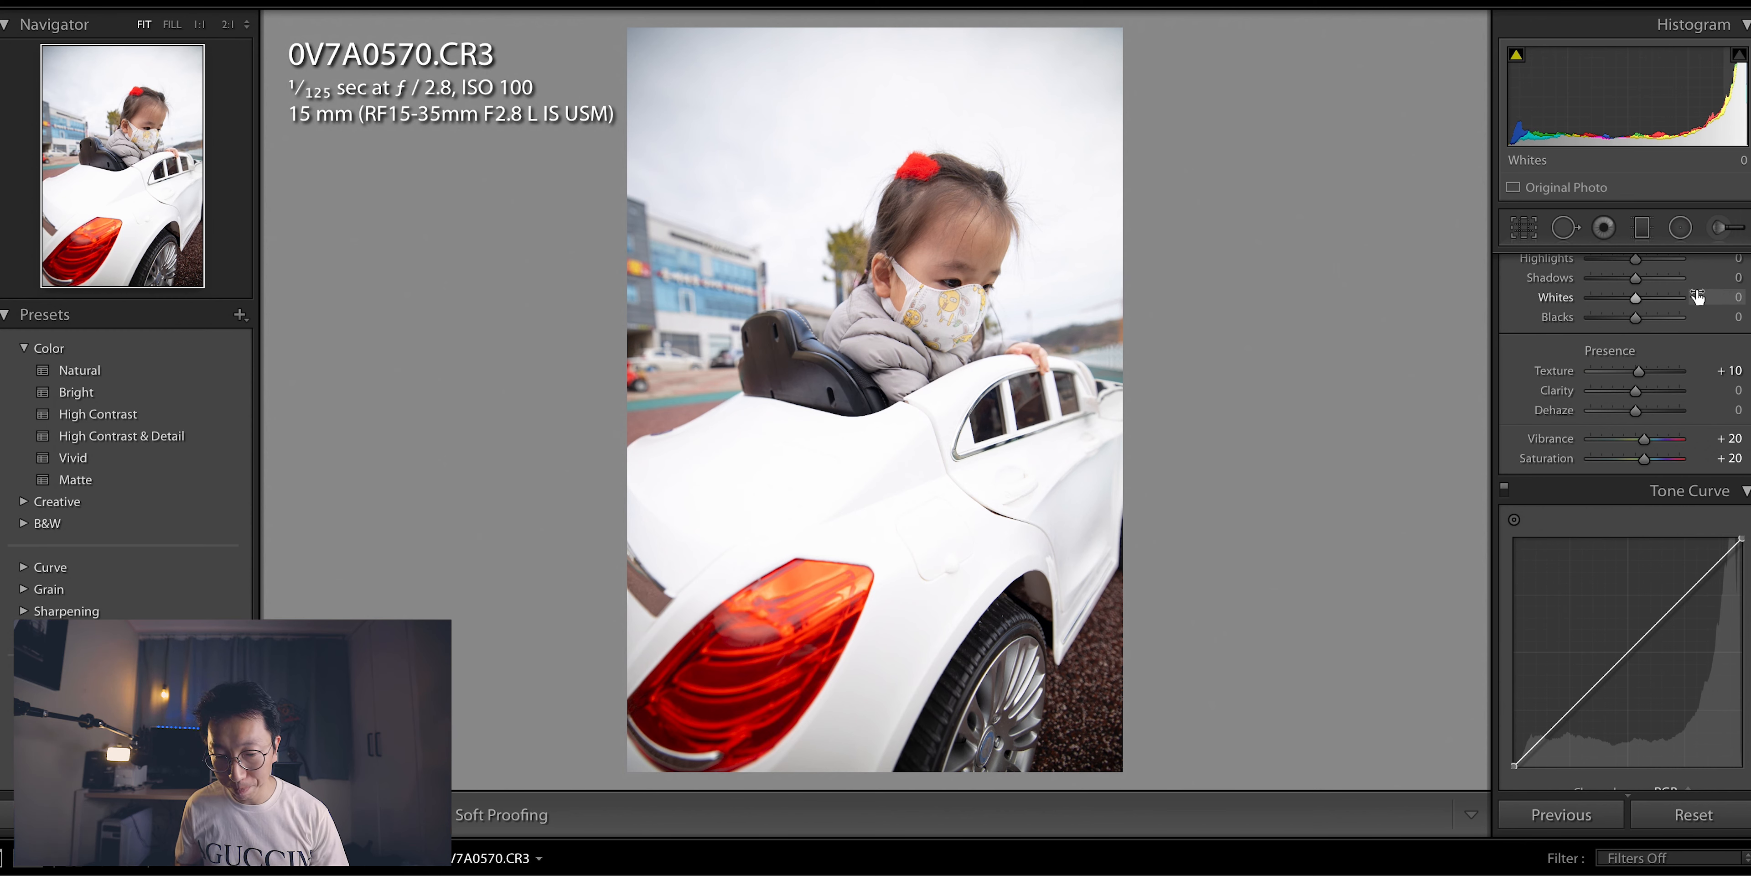
# Step: Try a gentle S-curve on the RGB tone curve with shadow, midtone and highlight points, and remove those points again
pyautogui.scroll(-2, 1659, 489)
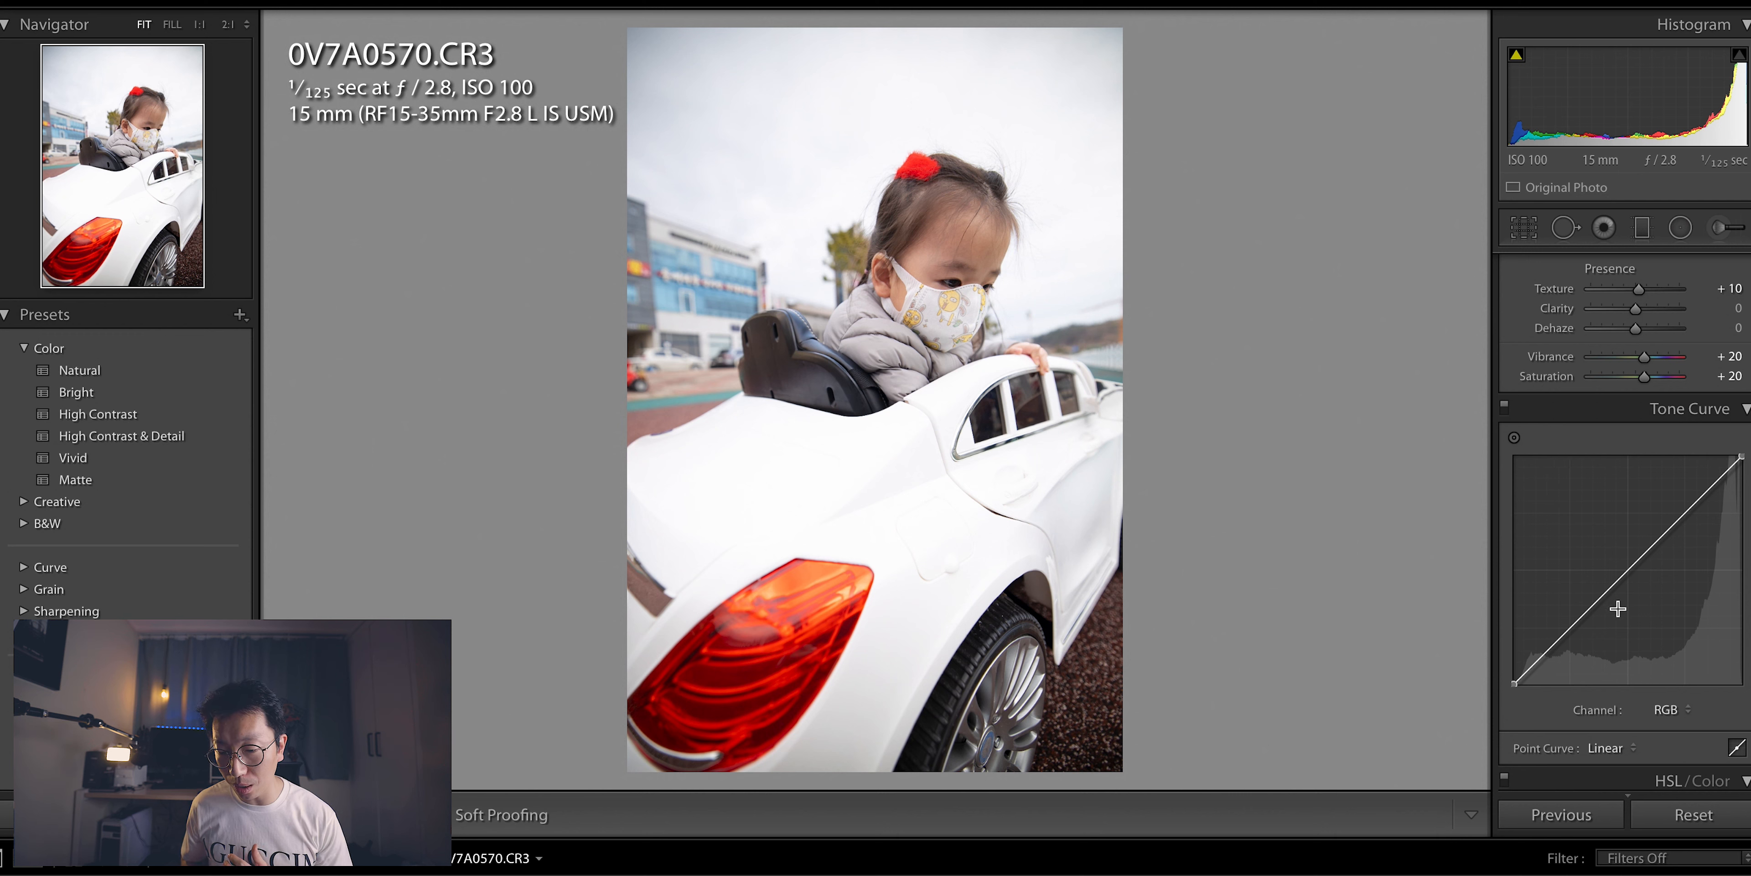
pyautogui.click(1625, 572)
pyautogui.moveTo(1683, 511); pyautogui.dragTo(1681, 510)
pyautogui.click(1573, 632)
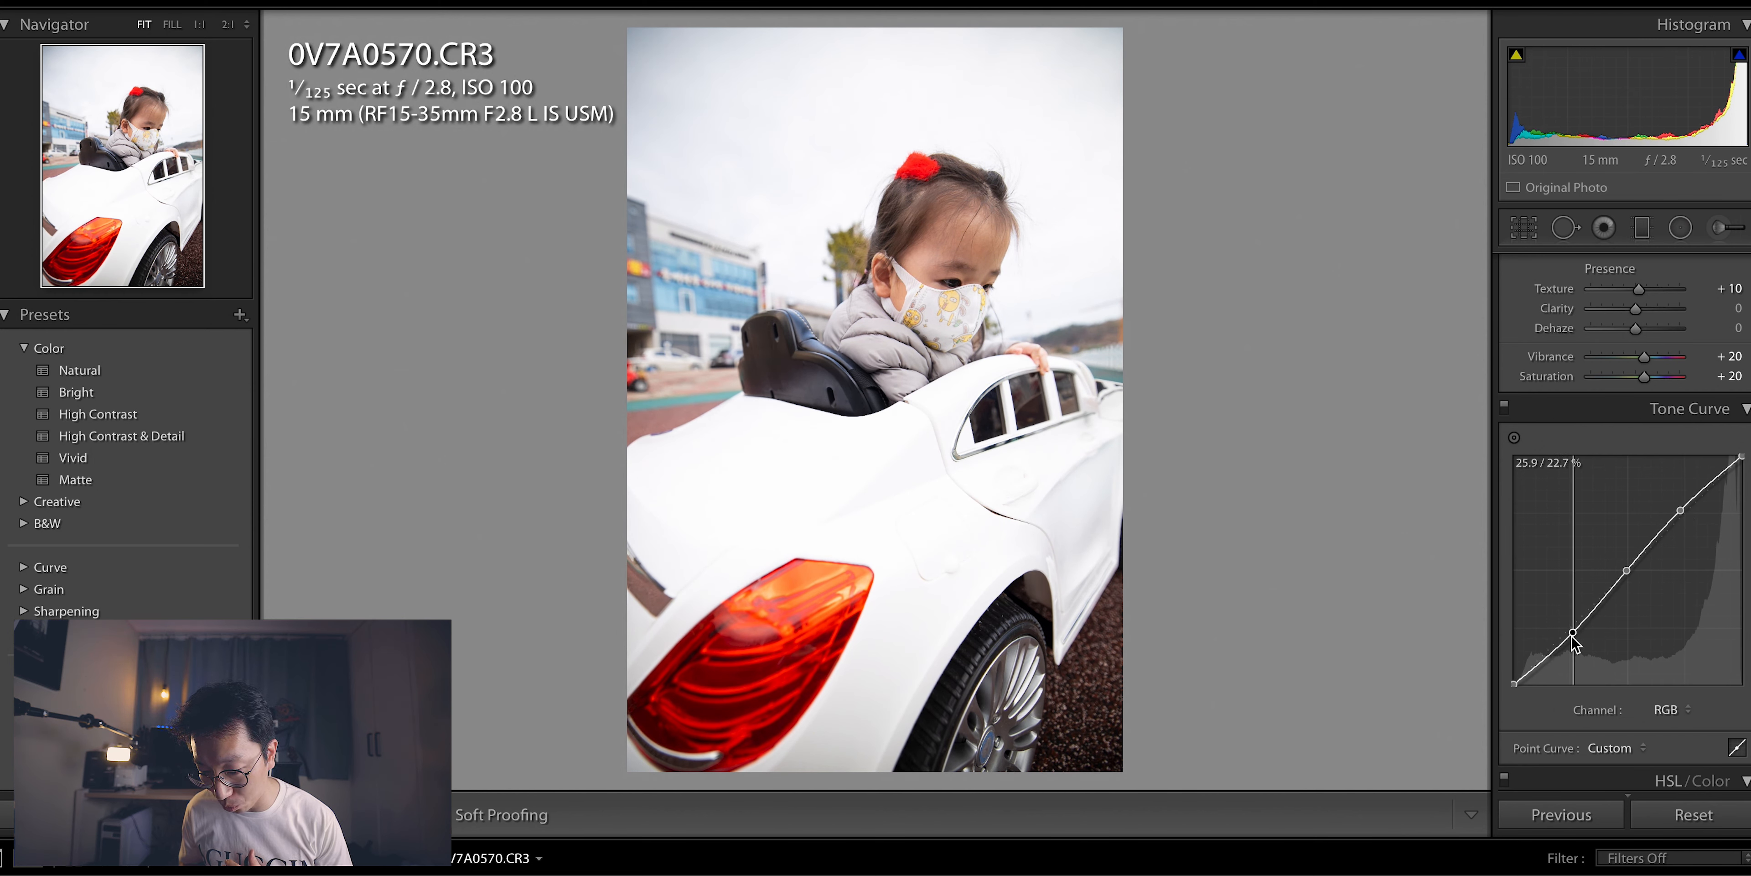
pyautogui.moveTo(1572, 634); pyautogui.dragTo(1569, 633)
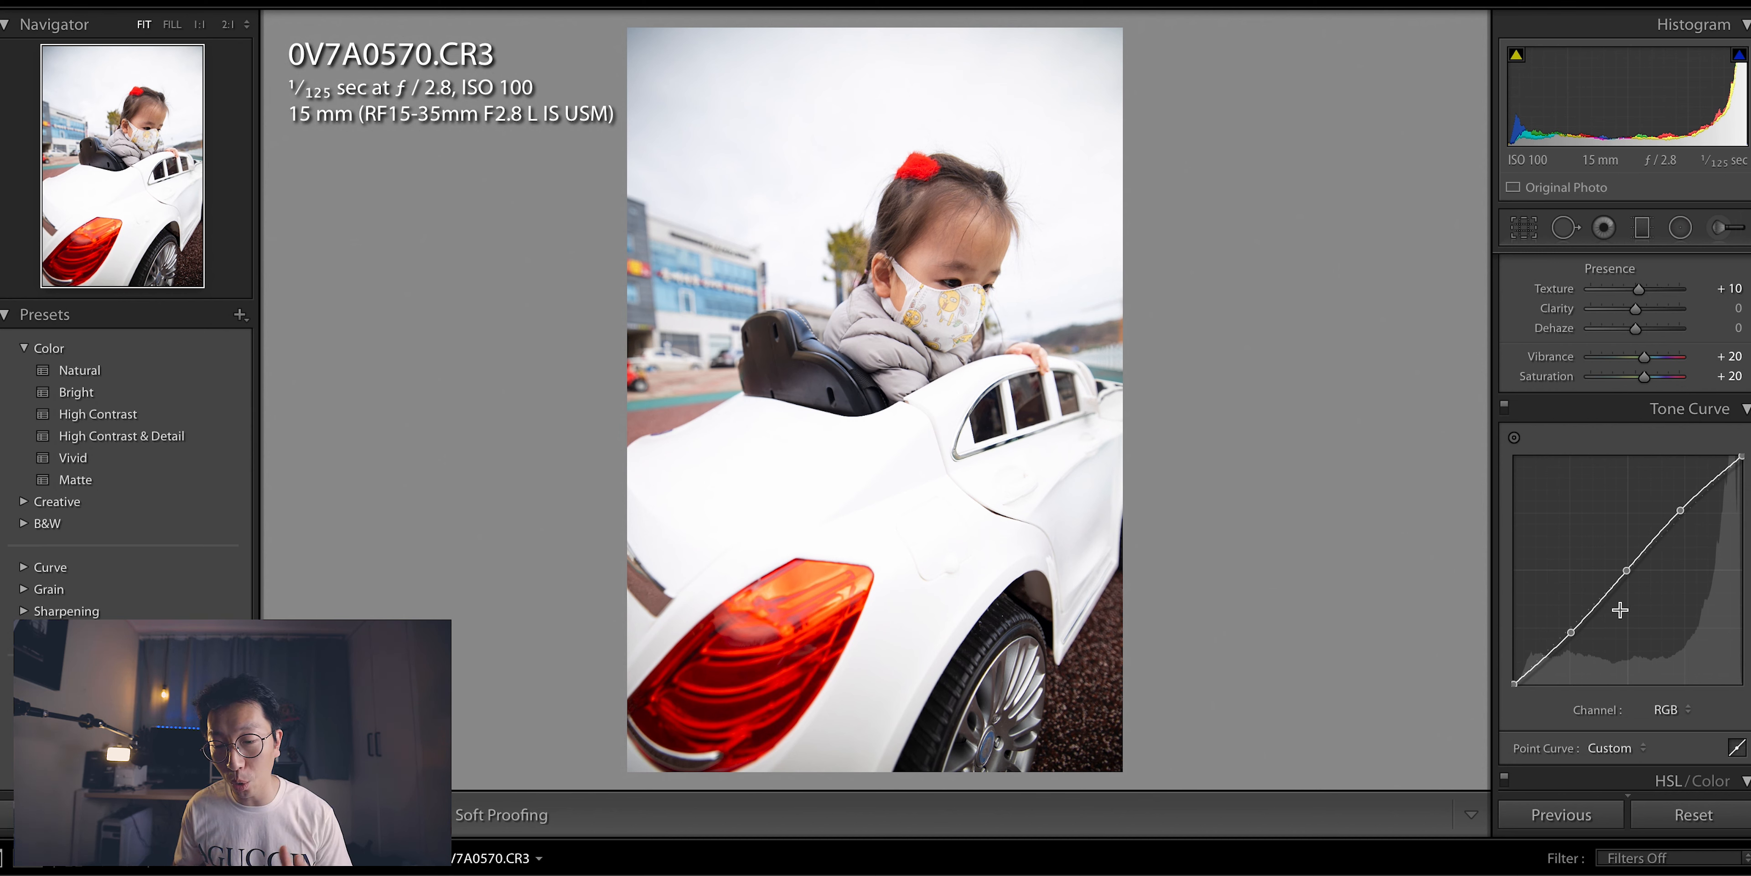
pyautogui.doubleClick(1571, 632)
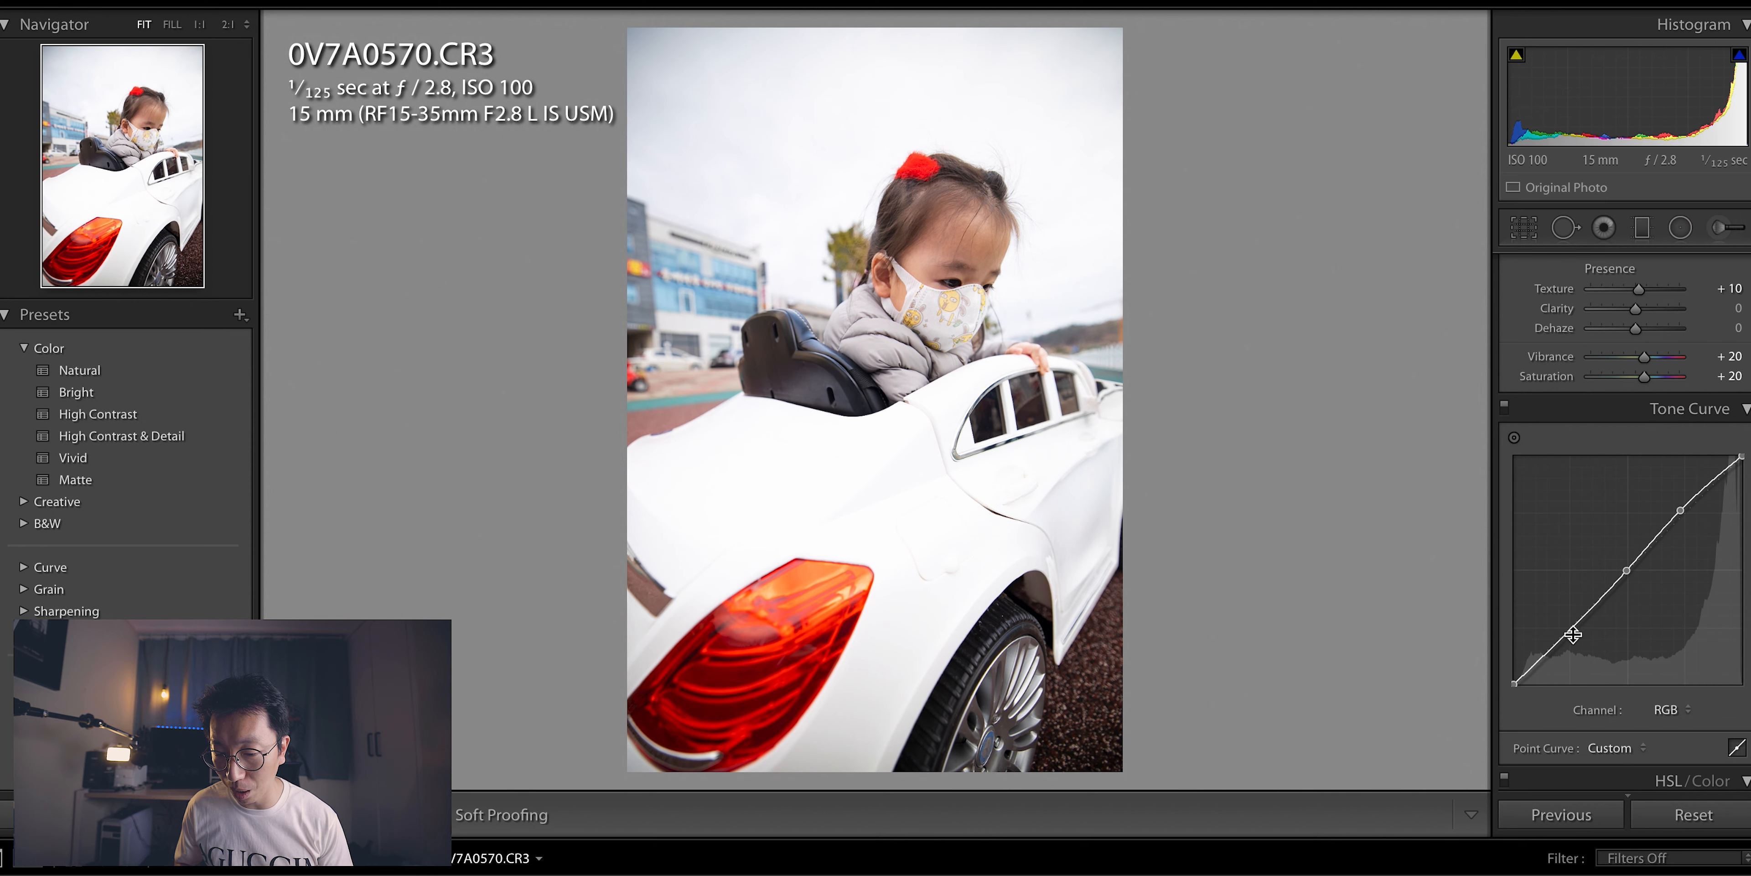
pyautogui.doubleClick(1680, 511)
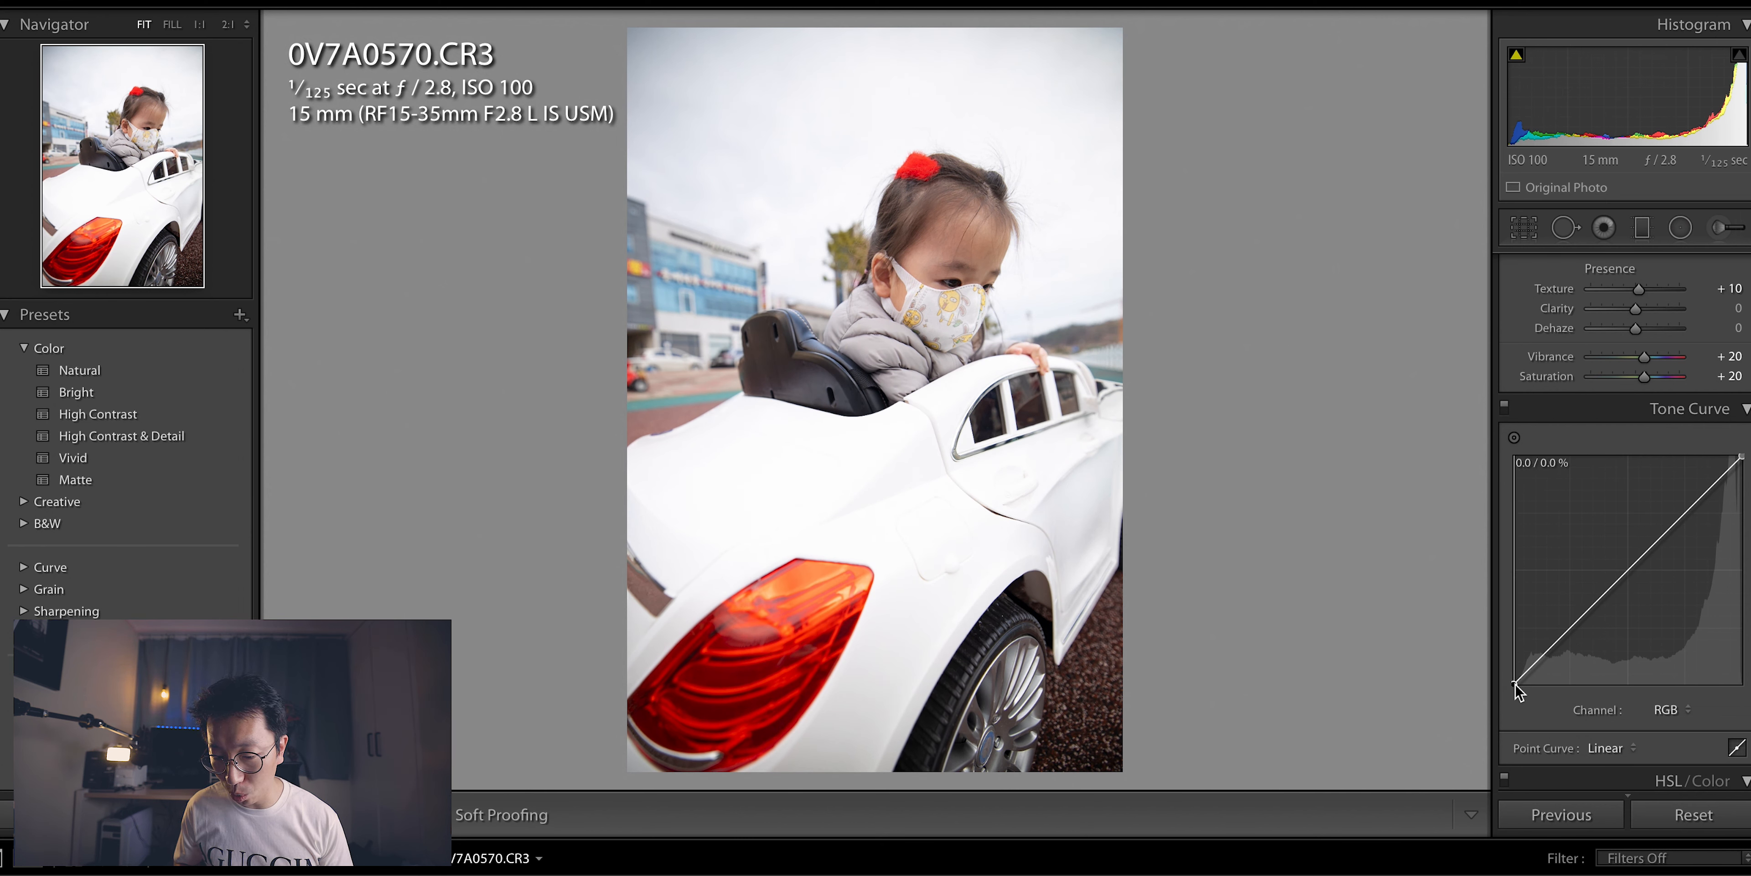
# Step: Fade the blacks by lifting the RGB tone curve's black point to about 20%, anchor the midtones with curve points, and set Shadows to +10
pyautogui.moveTo(1514, 682); pyautogui.dragTo(1638, 562)
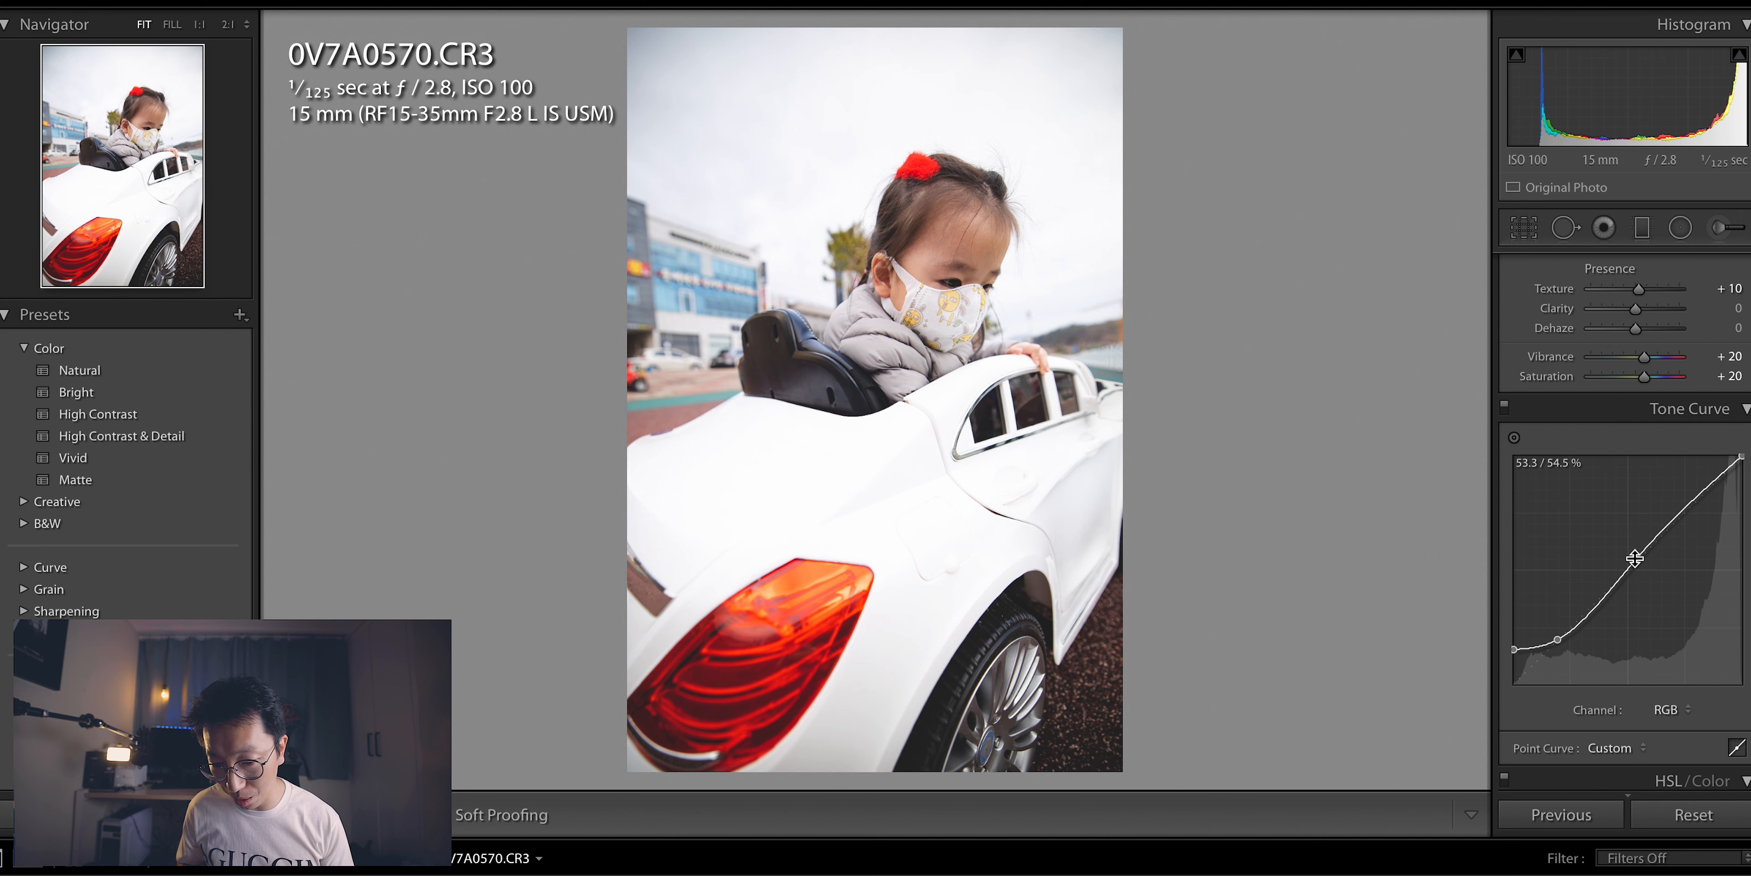
pyautogui.moveTo(1534, 645); pyautogui.dragTo(1580, 620)
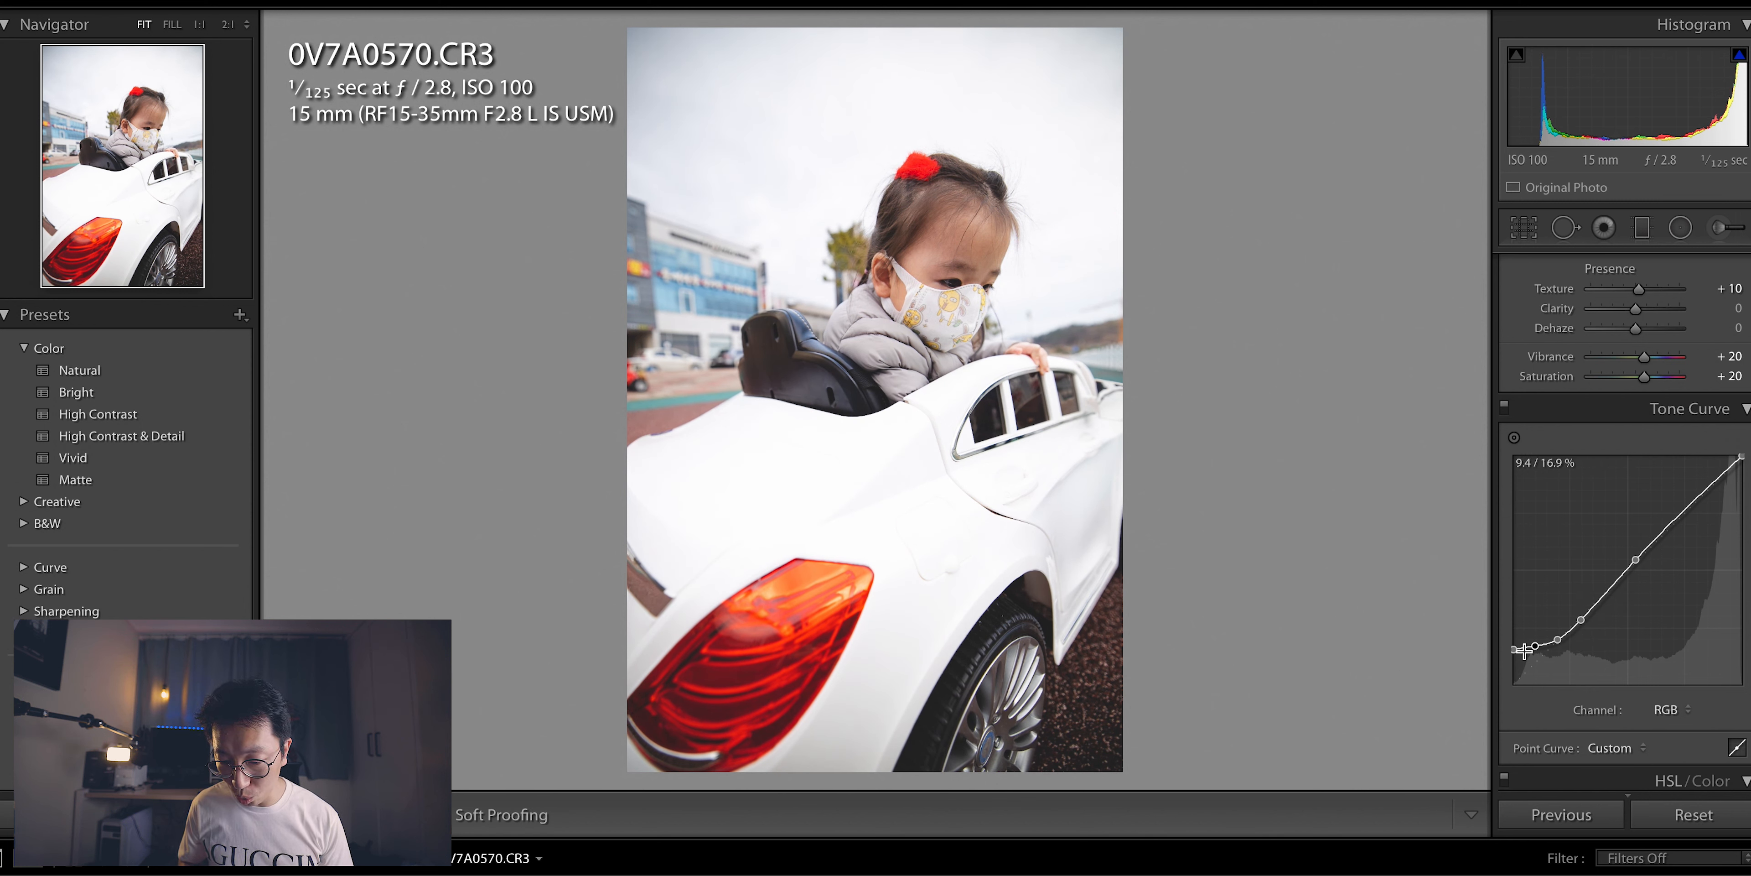
pyautogui.moveTo(1514, 650); pyautogui.dragTo(1535, 640)
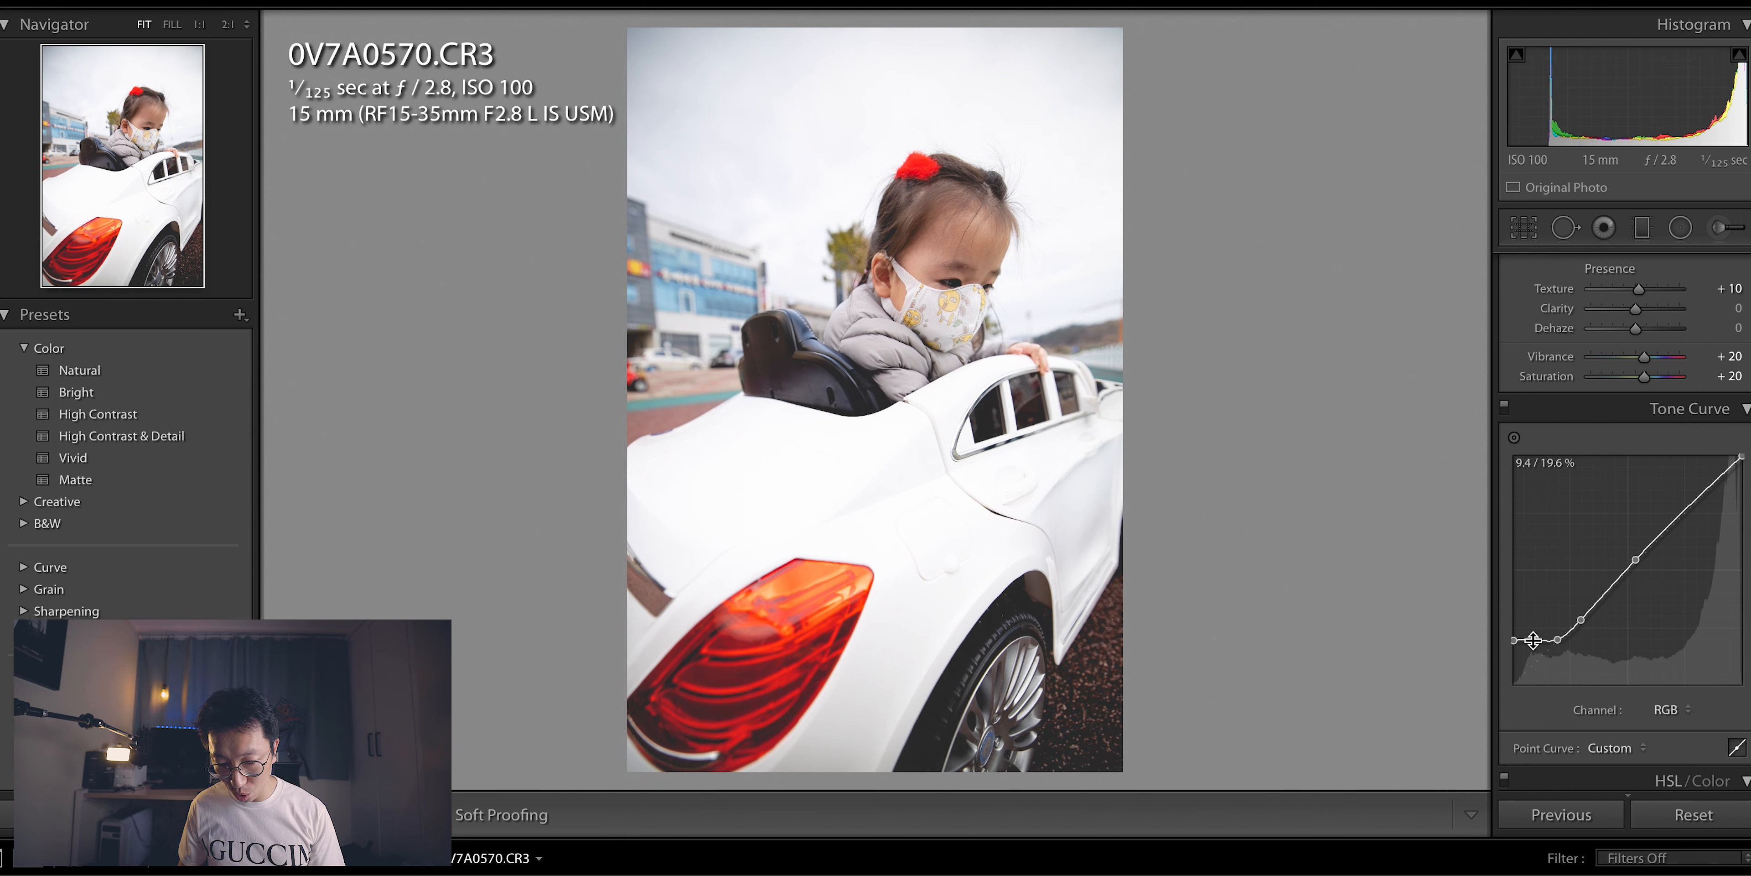
pyautogui.scroll(5, 1603, 578)
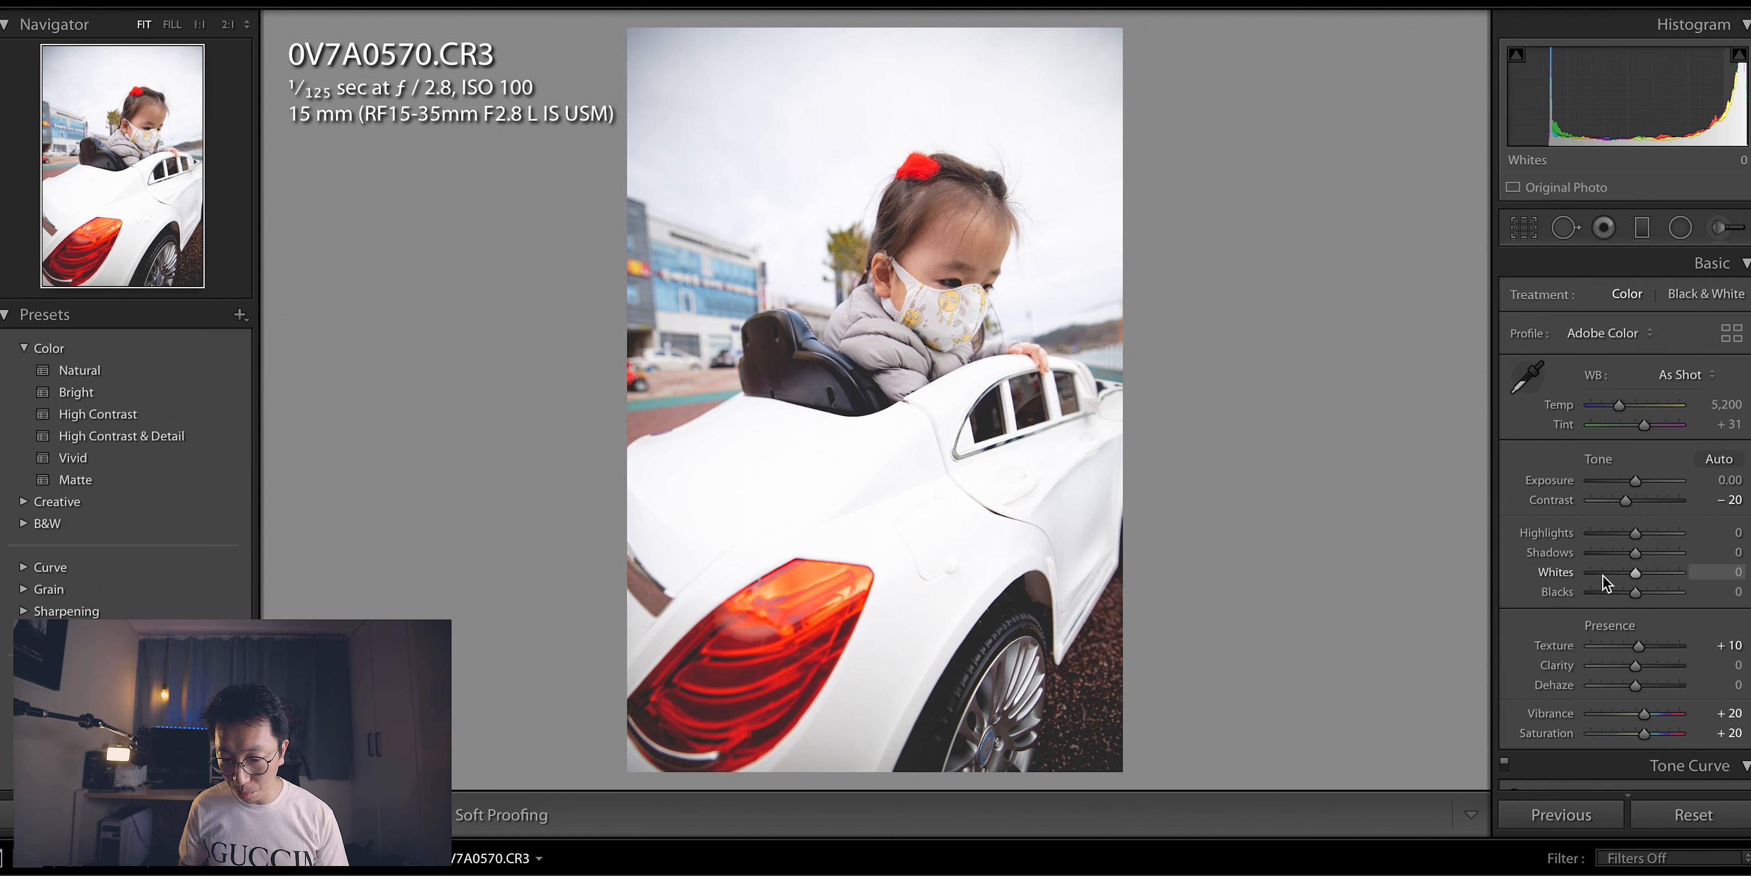
pyautogui.moveTo(1632, 553); pyautogui.dragTo(1643, 555)
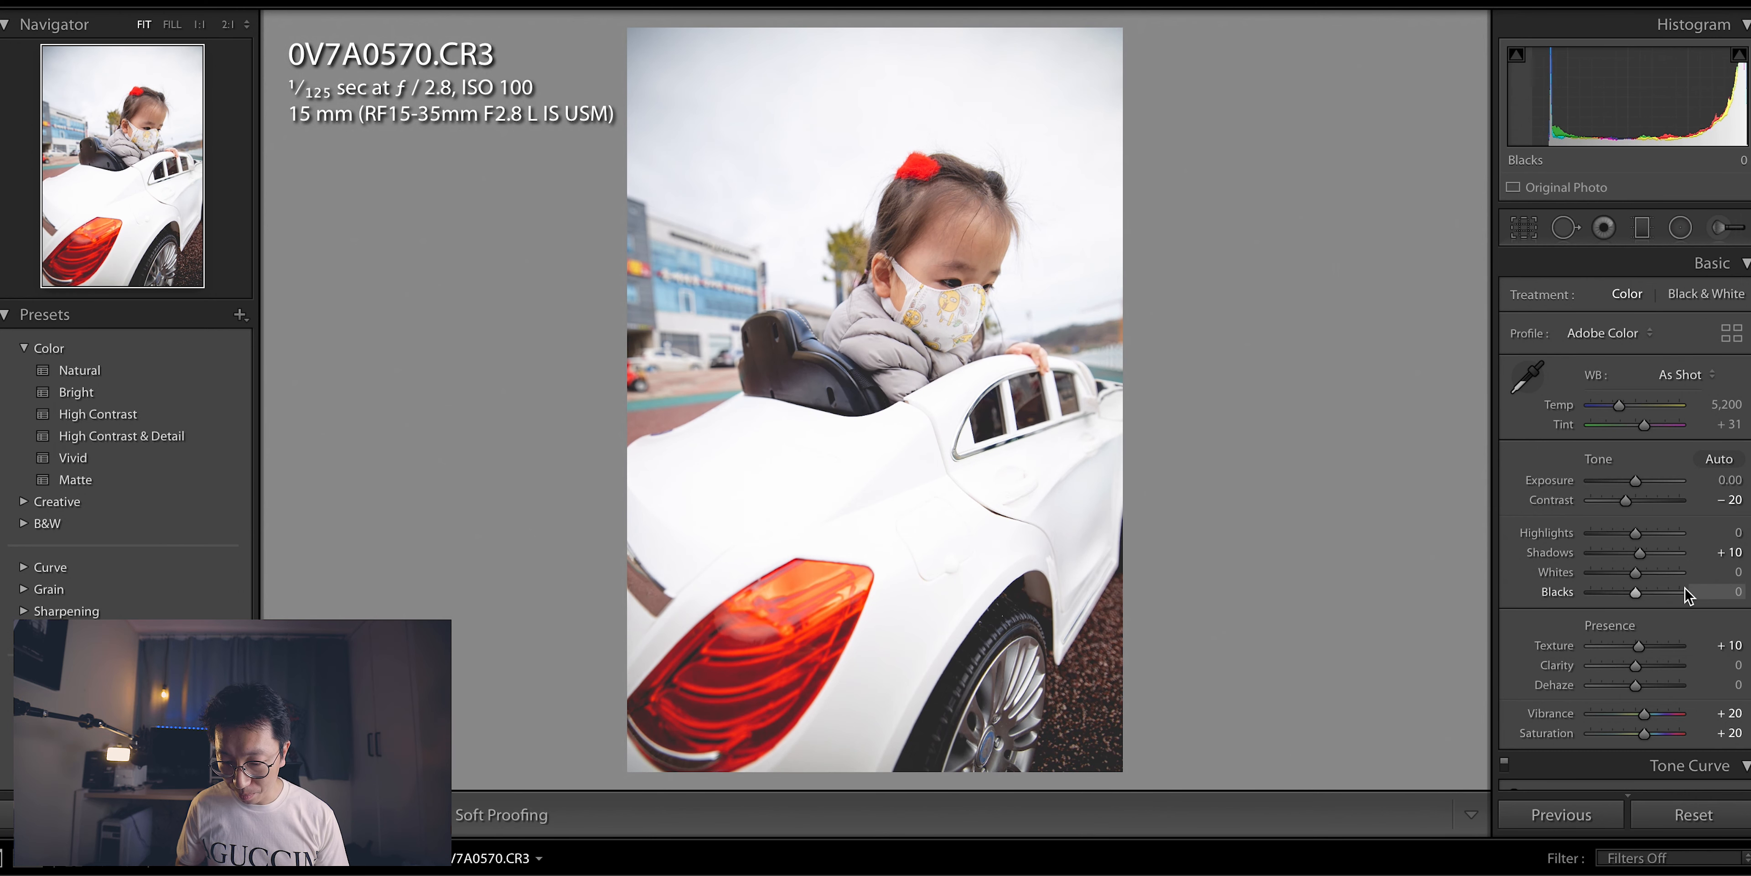
# Step: Set the orange saturation to +25 and the orange luminance to +5, and check the skin tone up close
pyautogui.scroll(-10, 1683, 587)
pyautogui.scroll(2, 1683, 588)
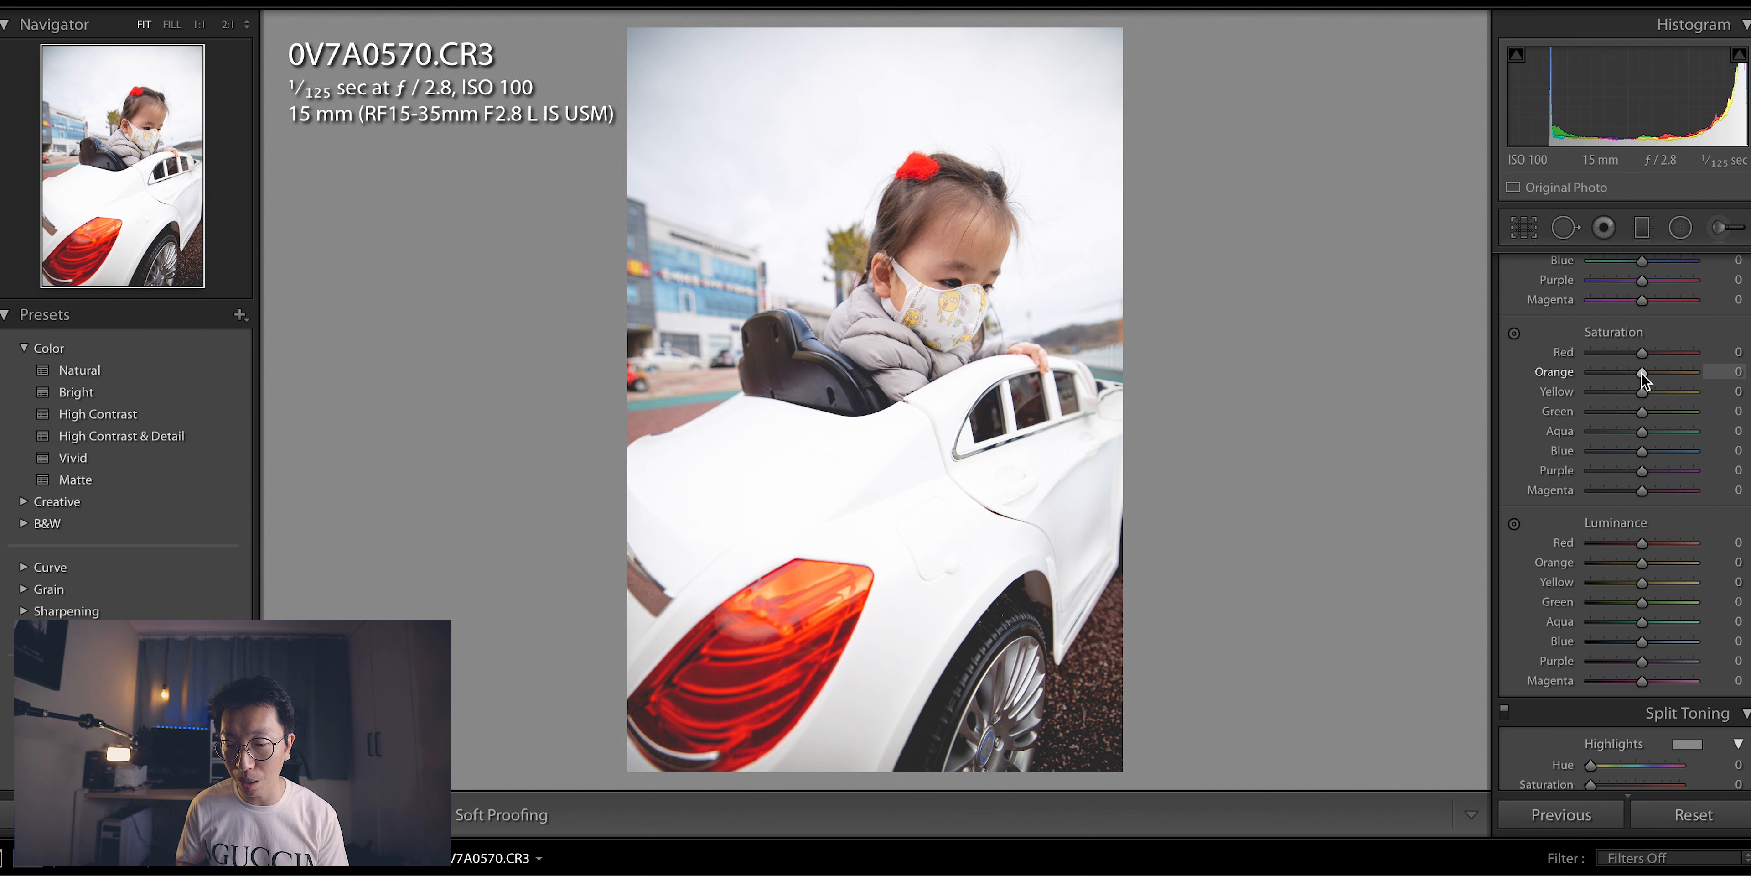
pyautogui.moveTo(1644, 372); pyautogui.dragTo(1651, 373)
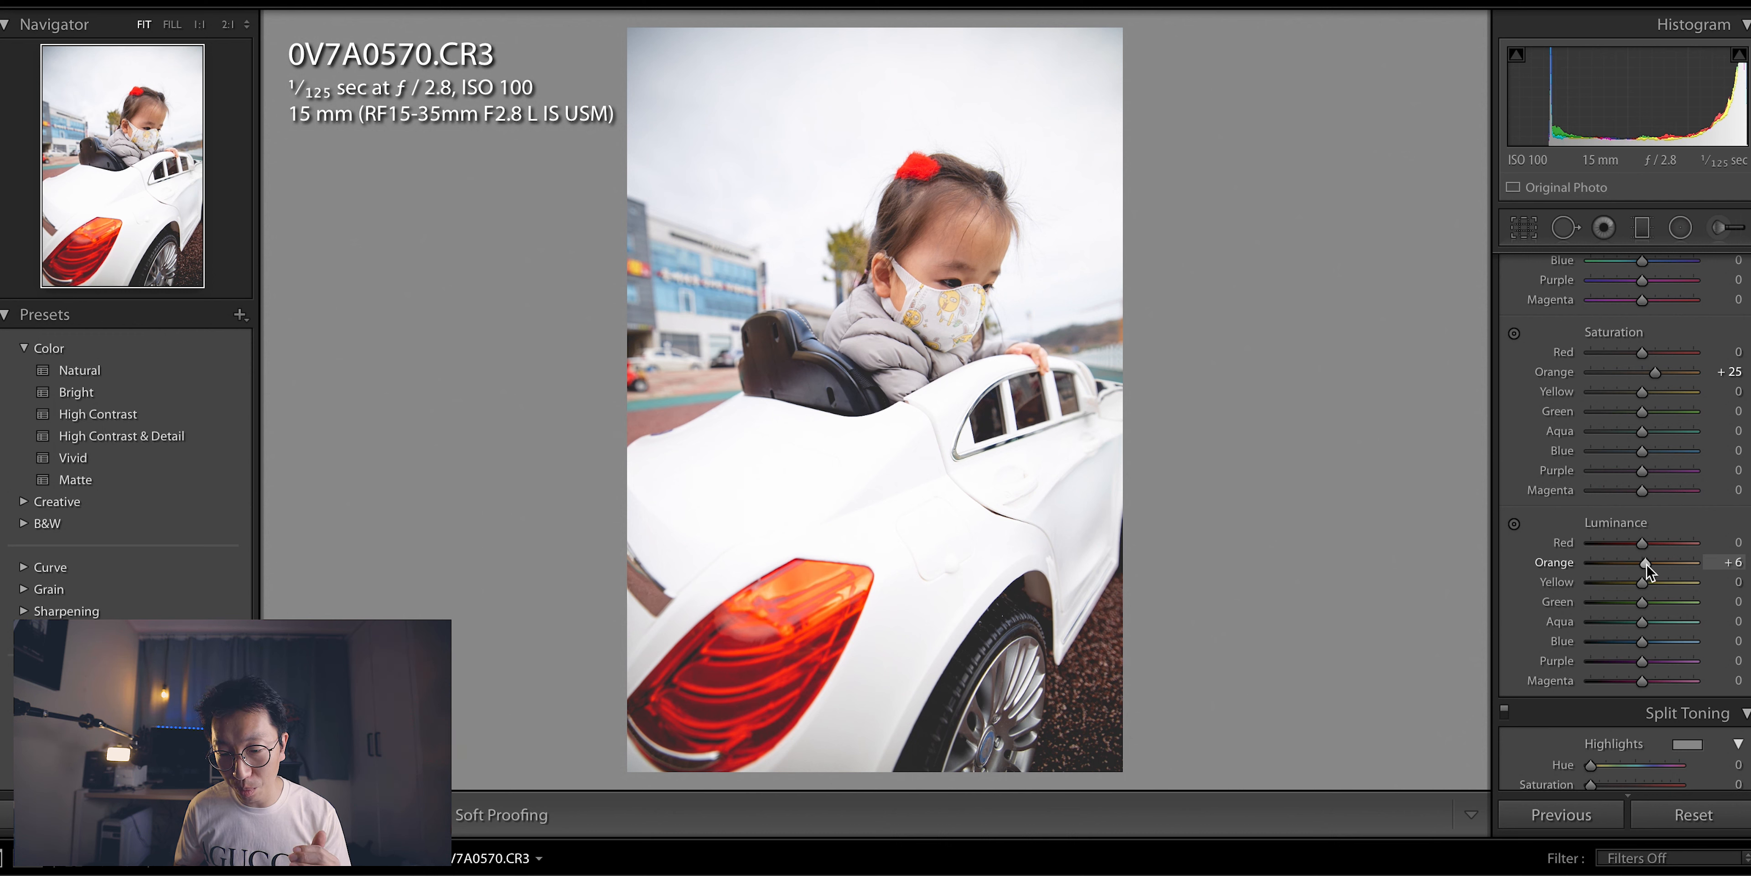
pyautogui.press('Up')
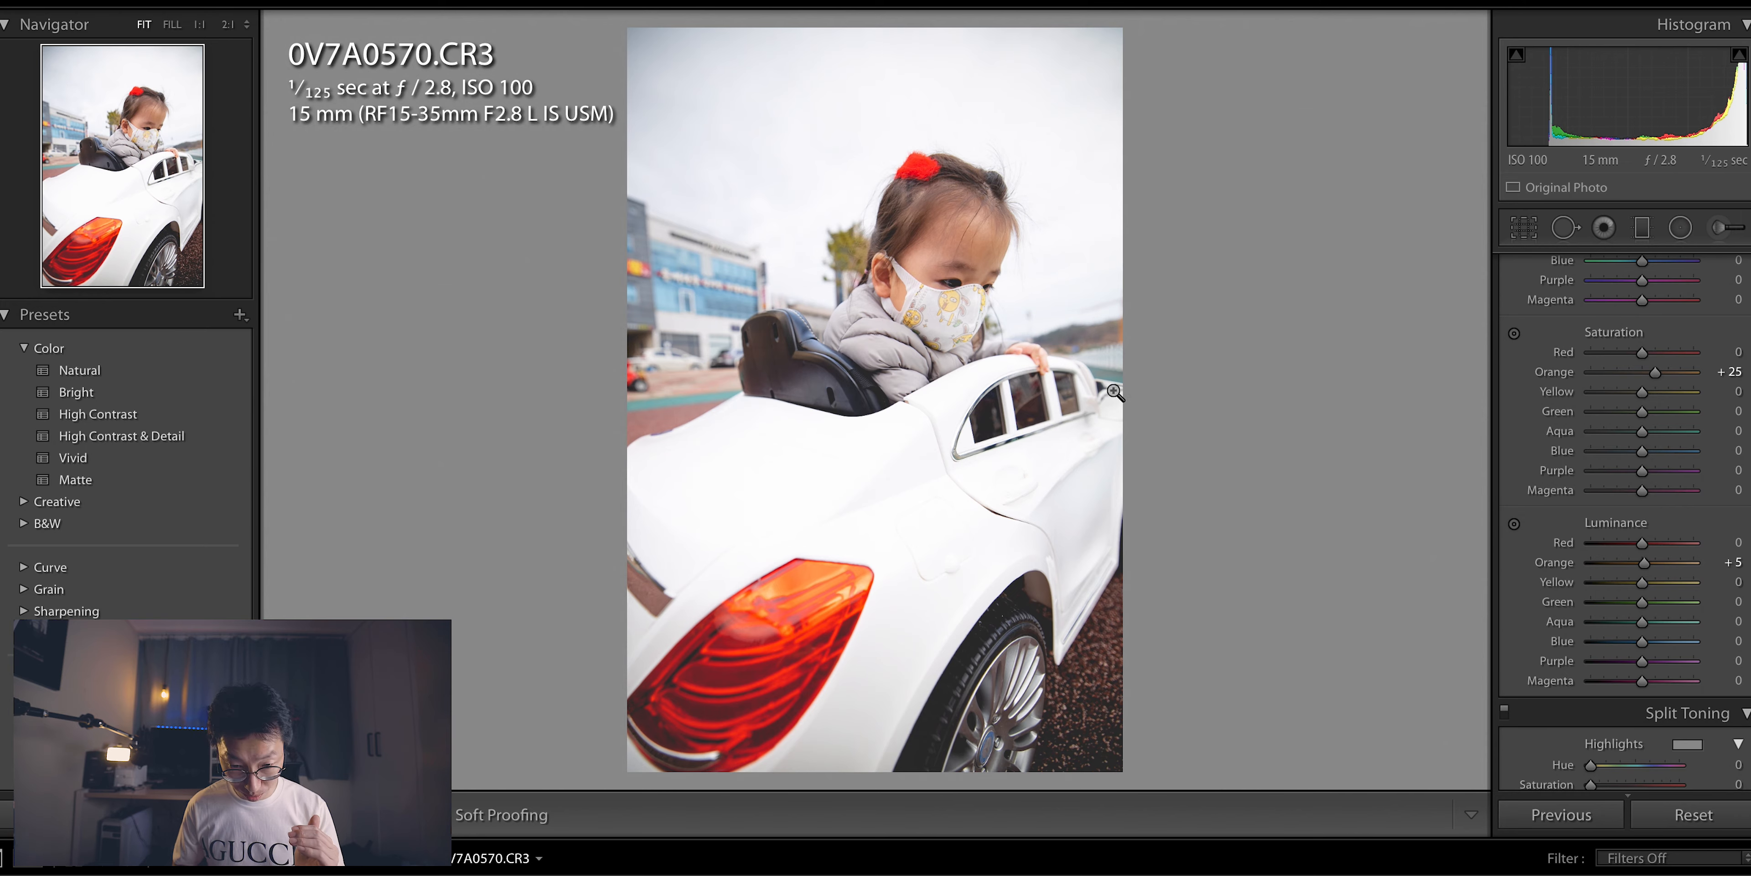
pyautogui.click(944, 221)
pyautogui.click(949, 352)
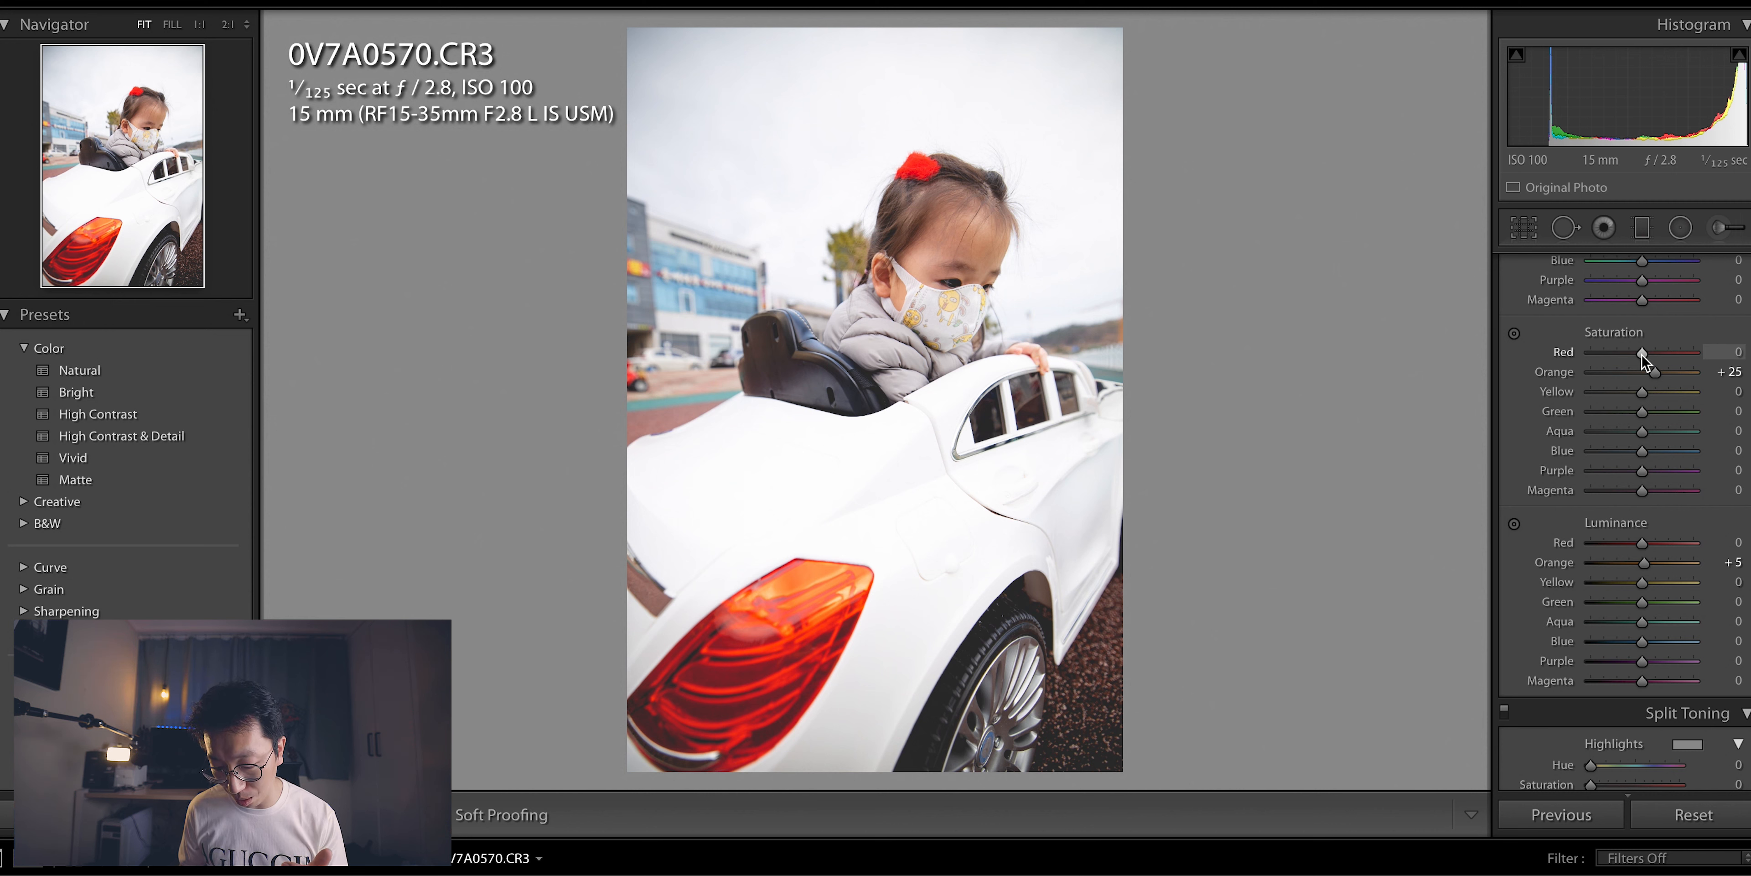
# Step: Raise the red saturation to +10 and the yellow saturation to +5
pyautogui.press('Up')
pyautogui.press('Up')
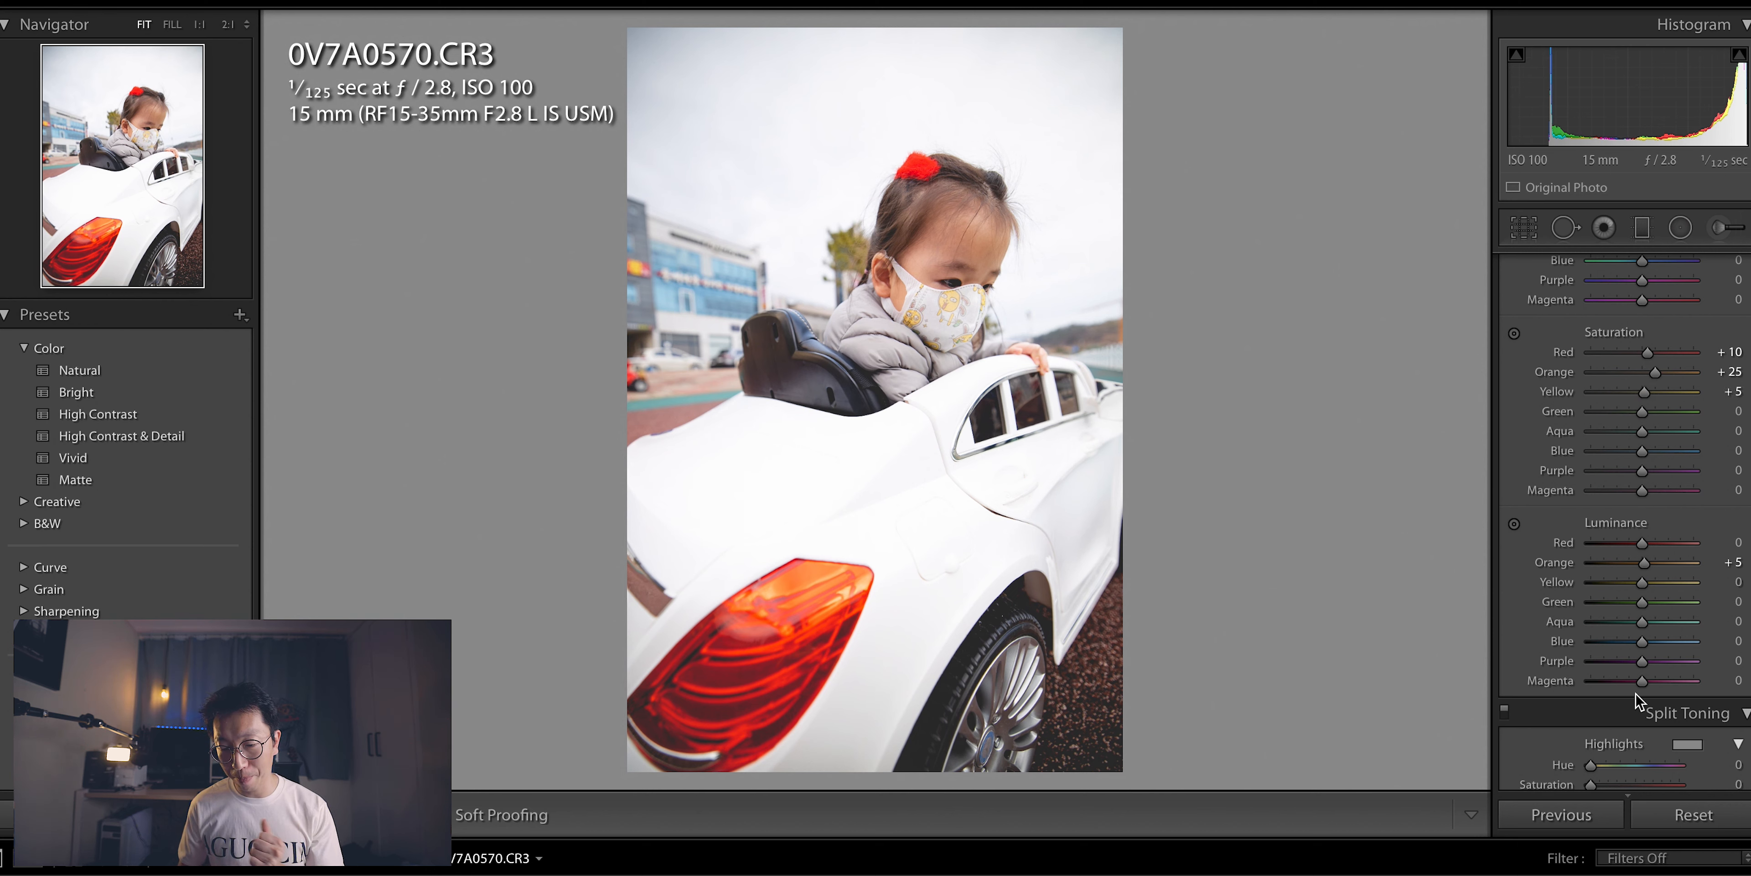
# Step: Tint the shadows with split toning, trying a teal hue of 173 at saturation 25, and settle on hue 234 and saturation 10
pyautogui.scroll(-3, 1634, 692)
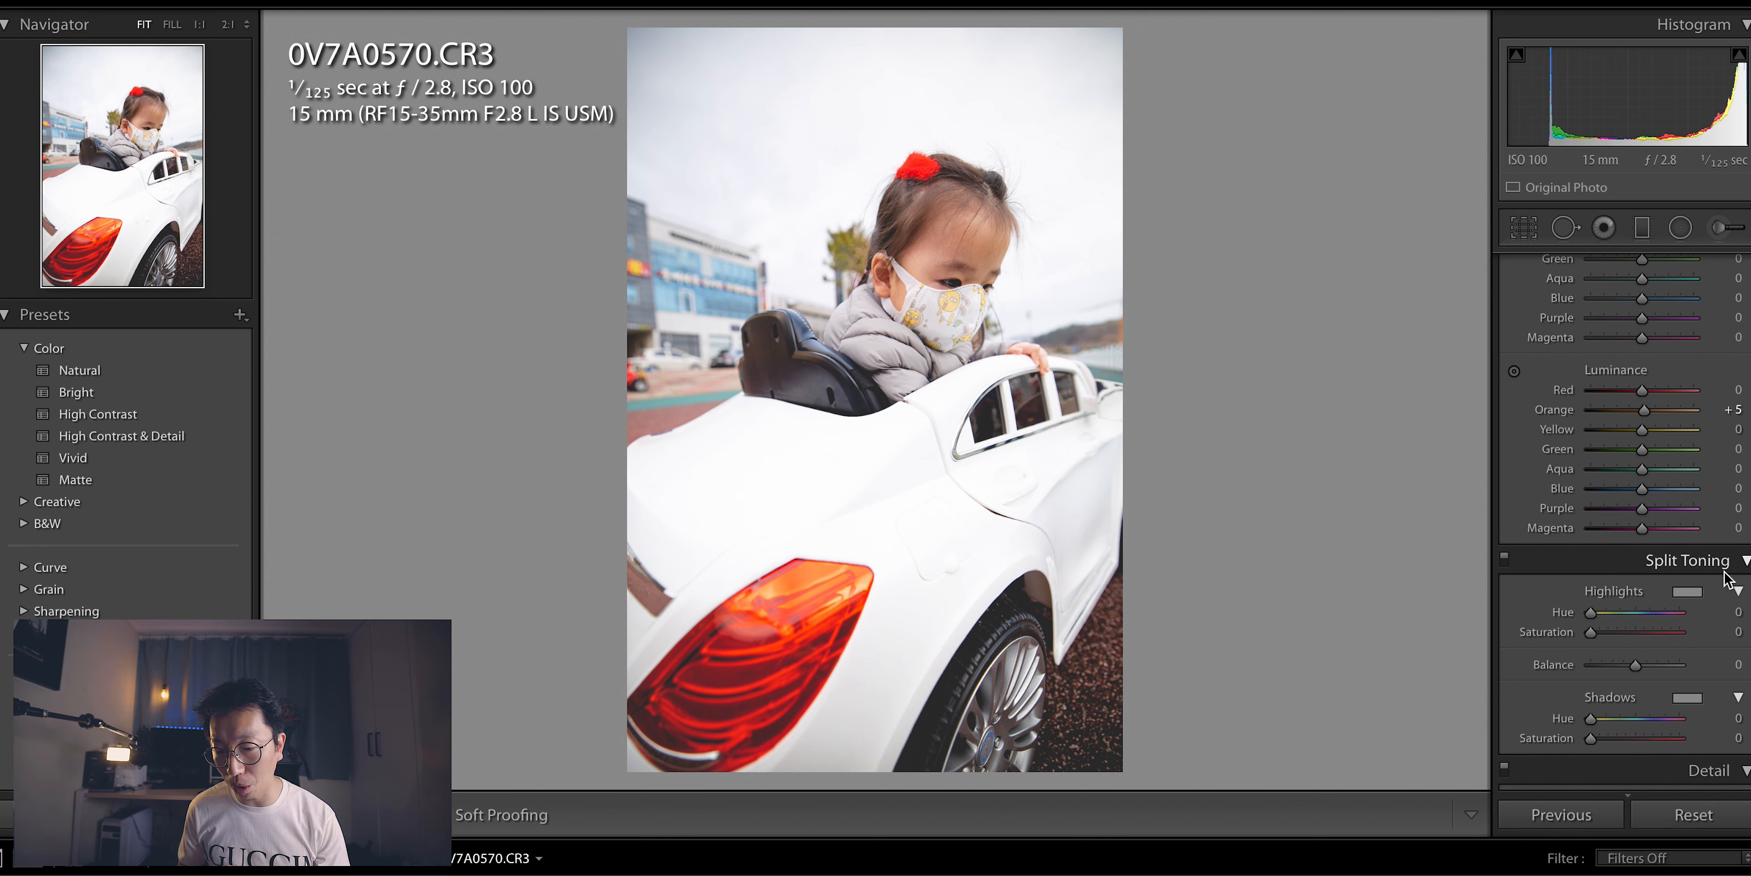
pyautogui.scroll(-3, 1655, 570)
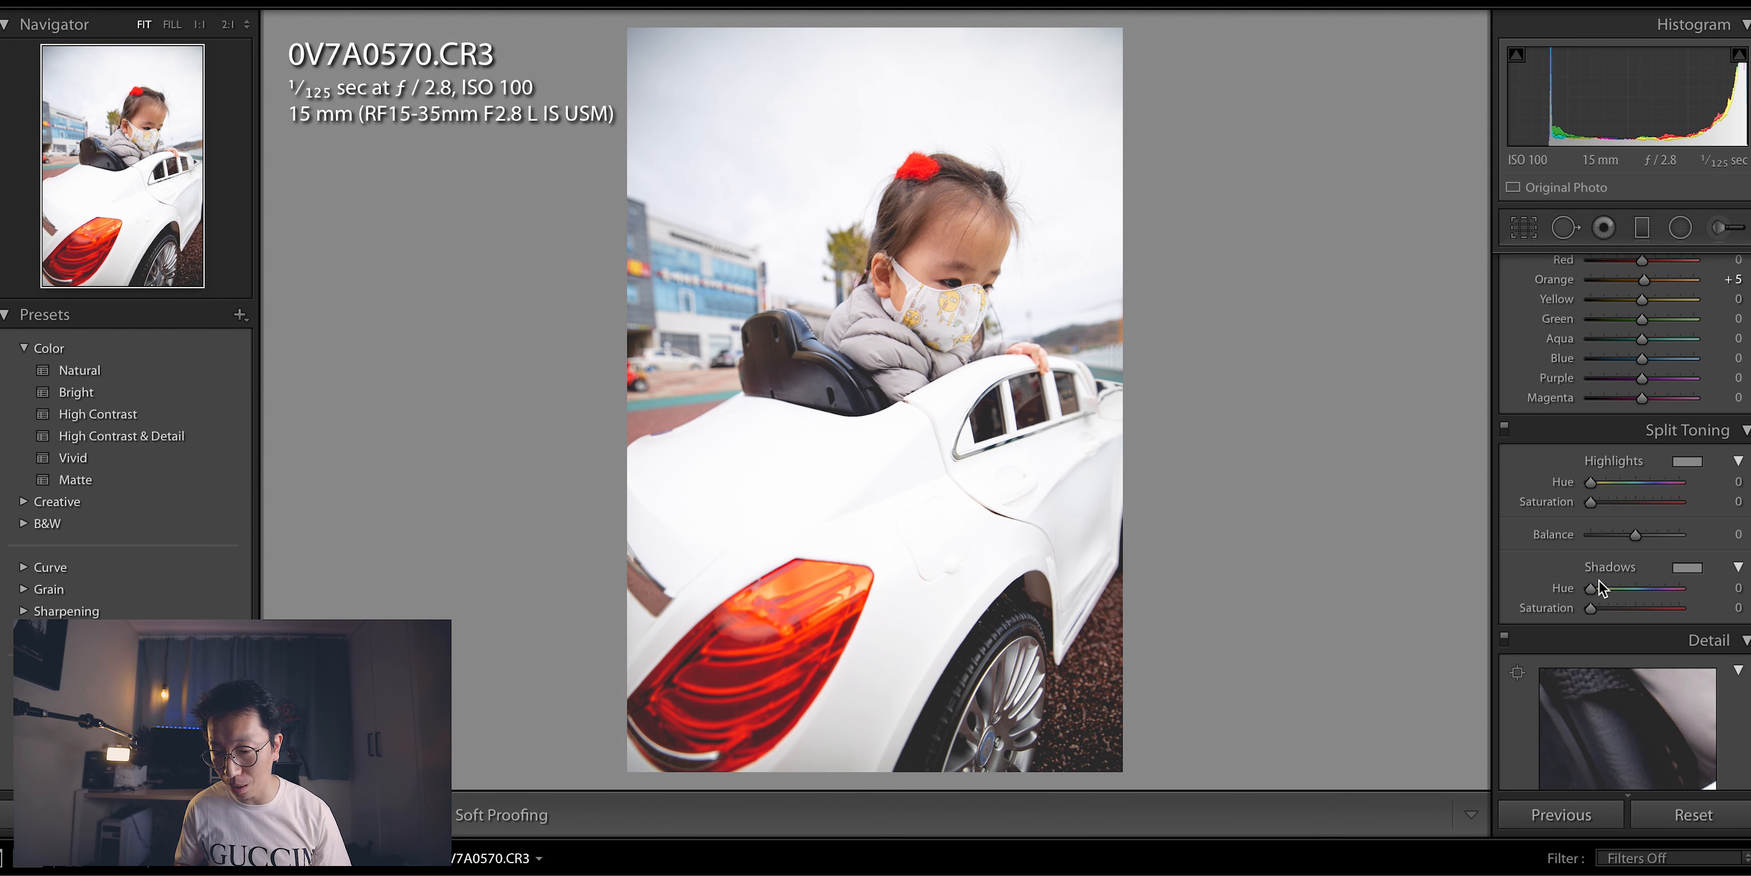
pyautogui.moveTo(1592, 588); pyautogui.dragTo(1632, 589)
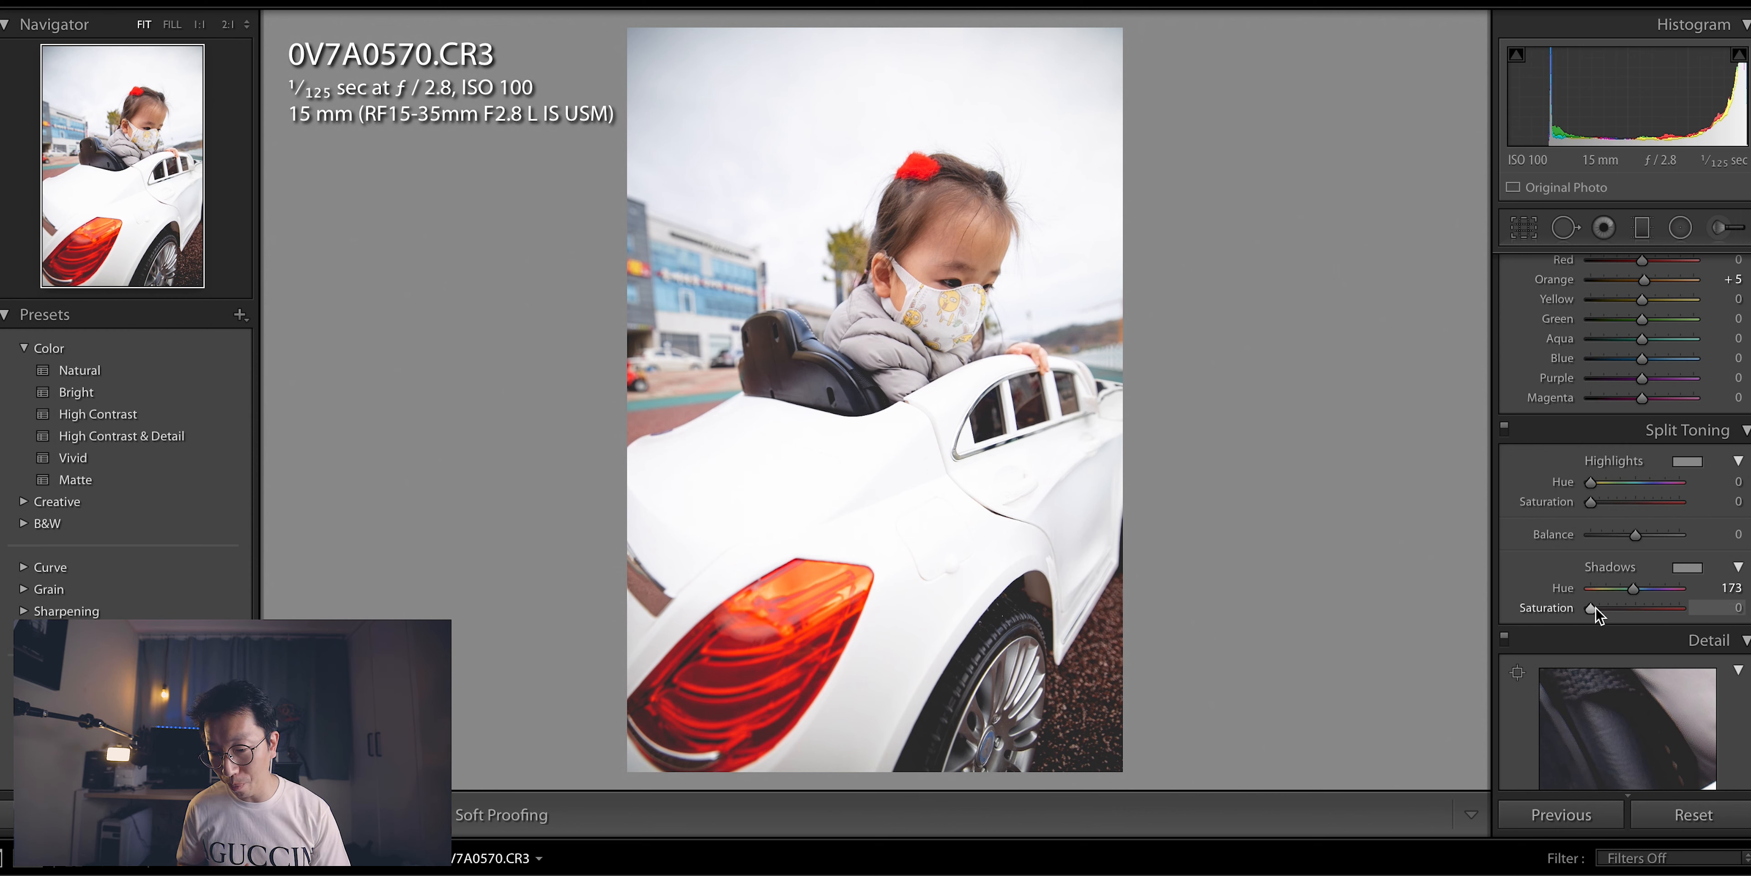
pyautogui.moveTo(1595, 608); pyautogui.dragTo(1615, 609)
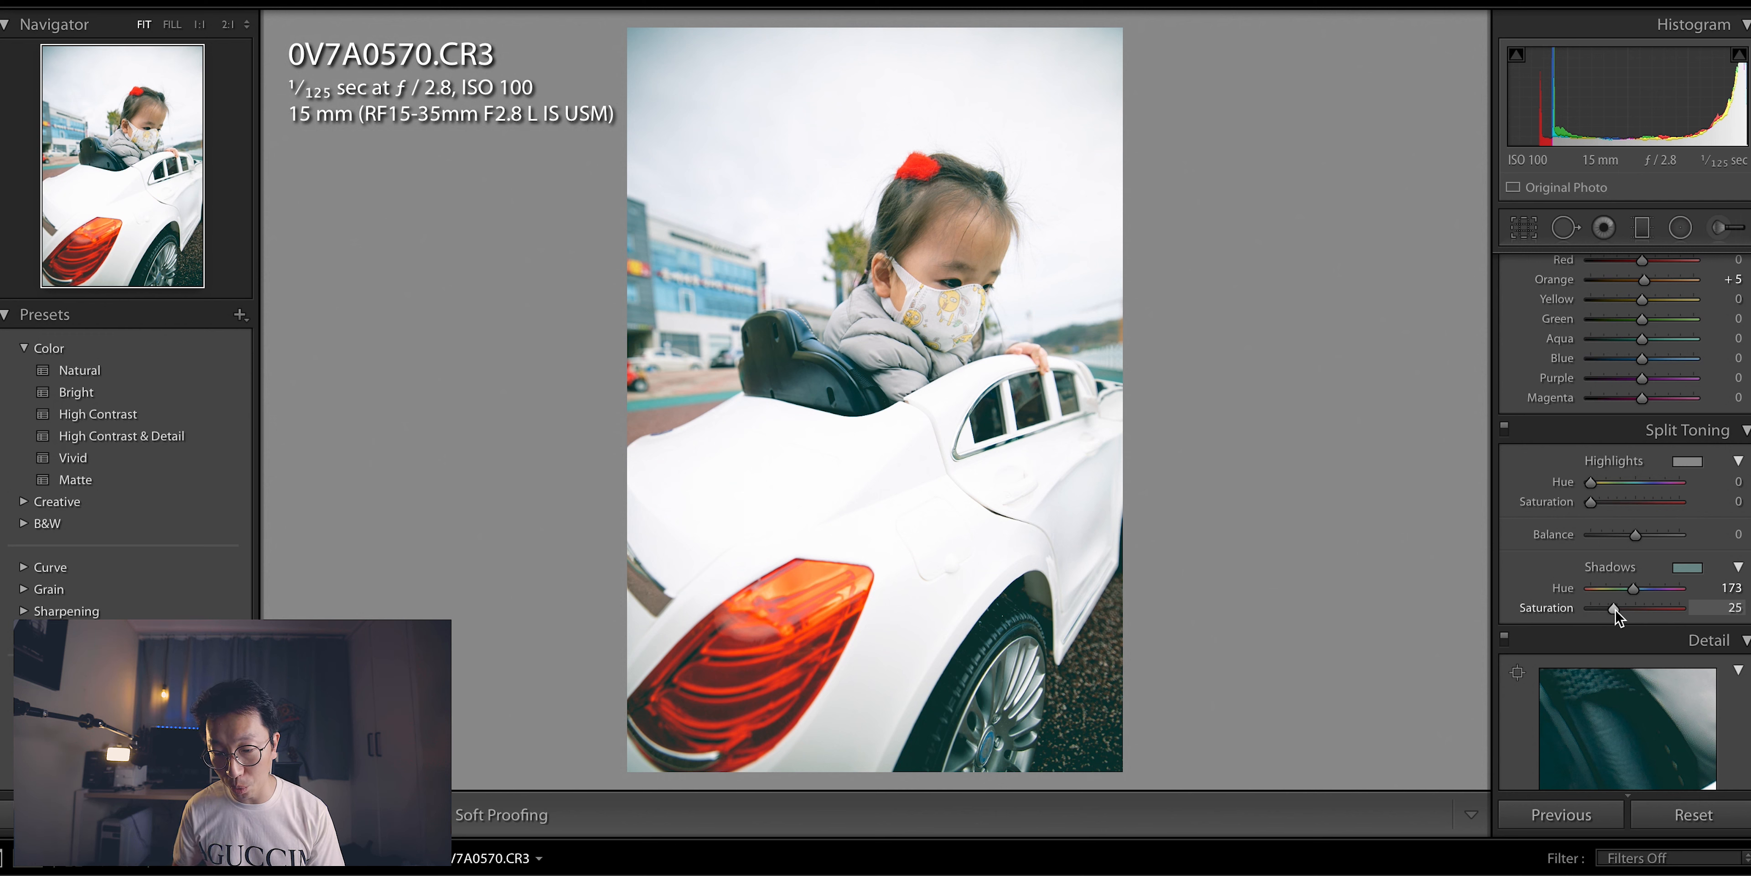
pyautogui.moveTo(1616, 609); pyautogui.dragTo(1606, 609)
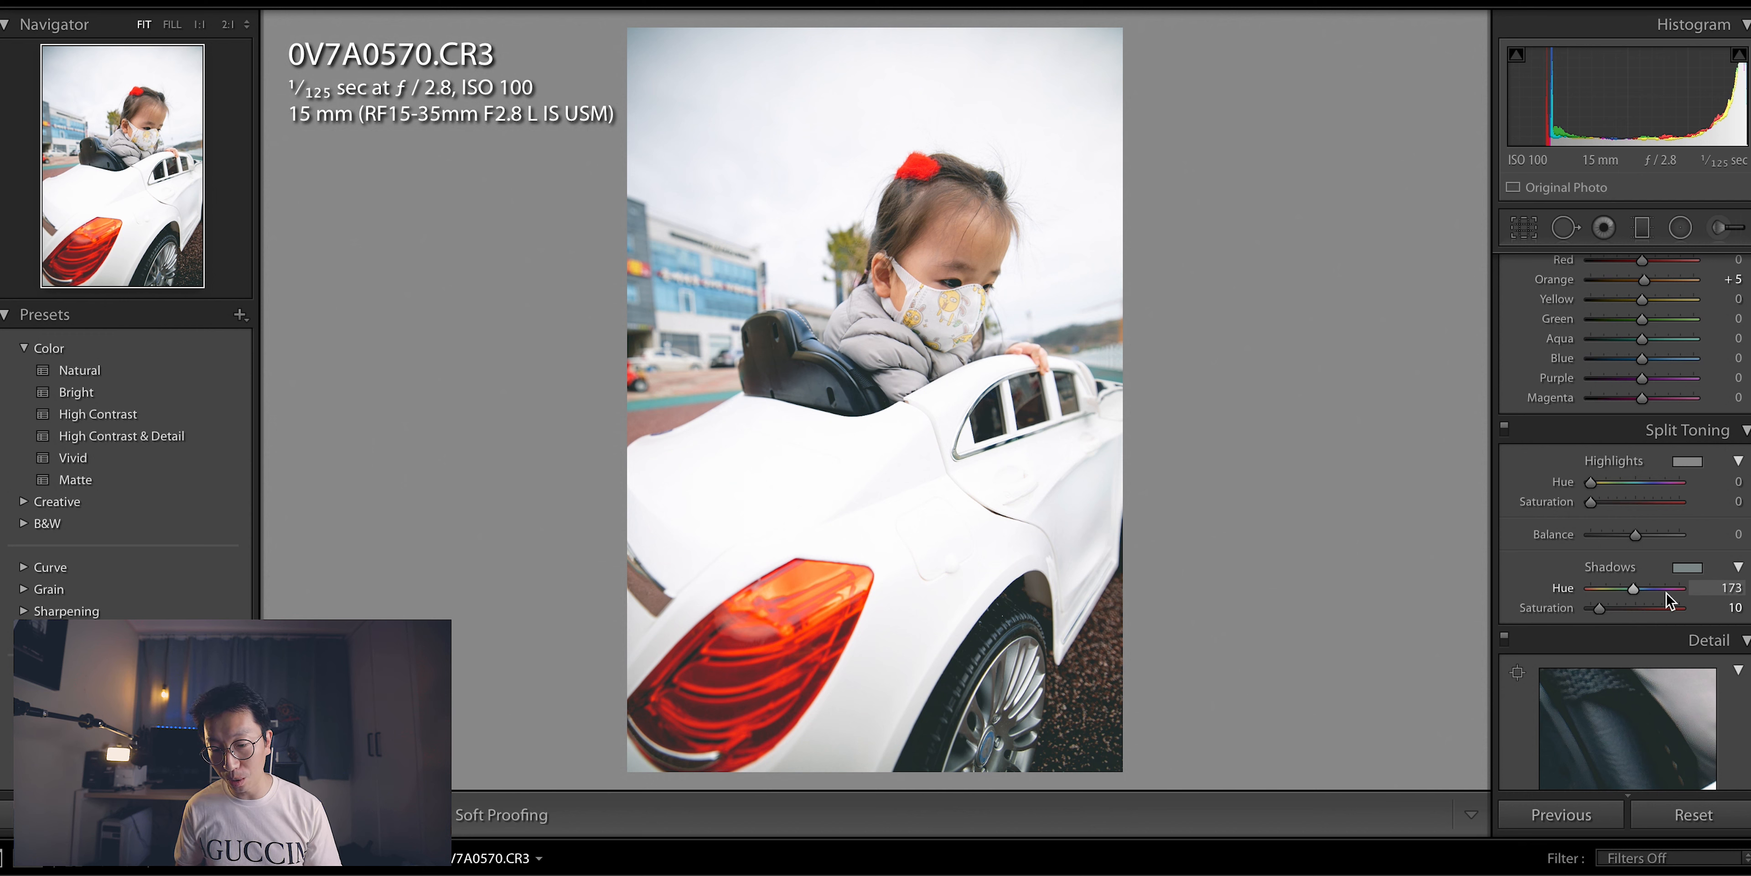
pyautogui.moveTo(1635, 592); pyautogui.dragTo(1650, 589)
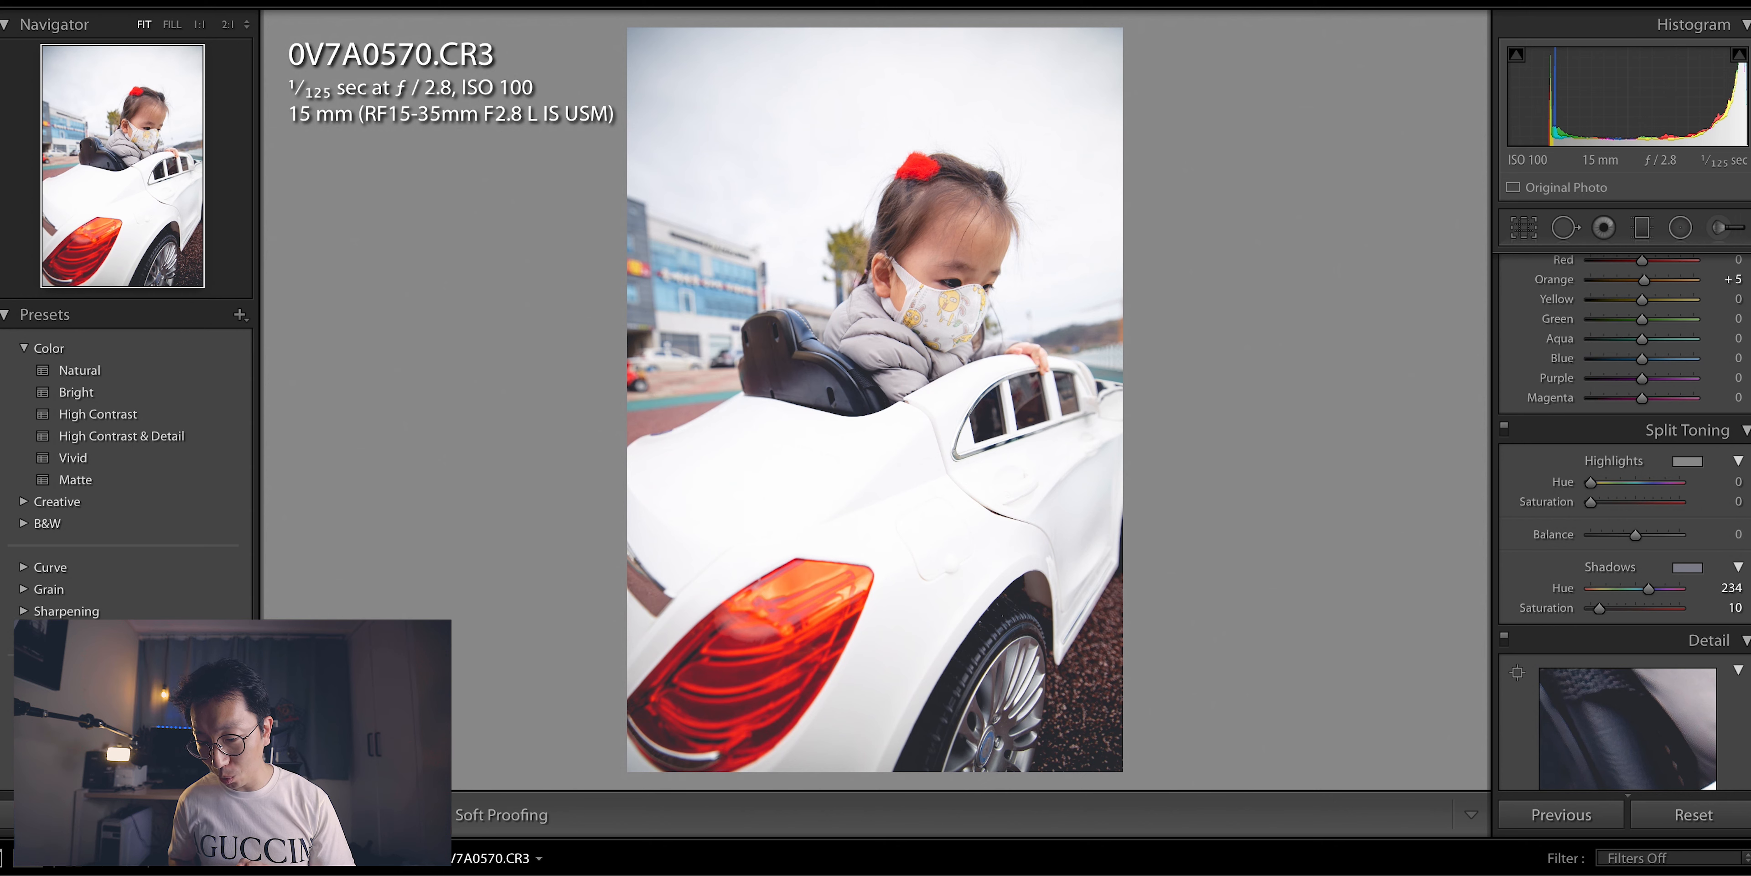
# Step: Try post-crop vignetting amounts of -25 and +25, and settle on a subtle dark vignette of -10
pyautogui.scroll(-8, 1727, 524)
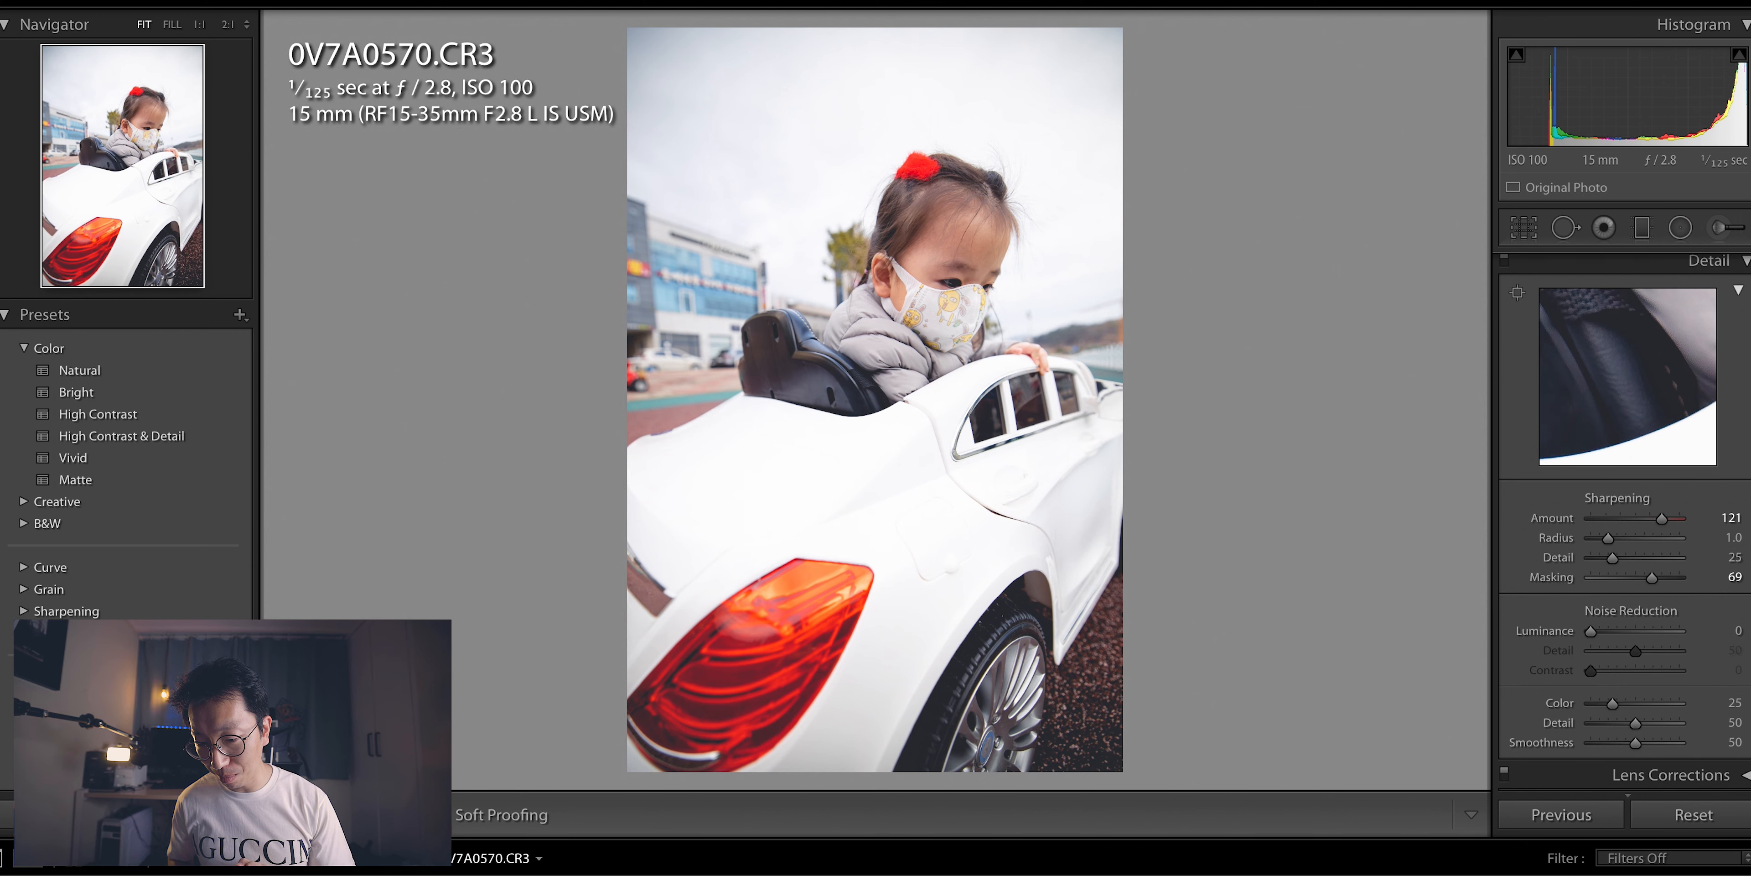
pyautogui.scroll(-5, 1744, 574)
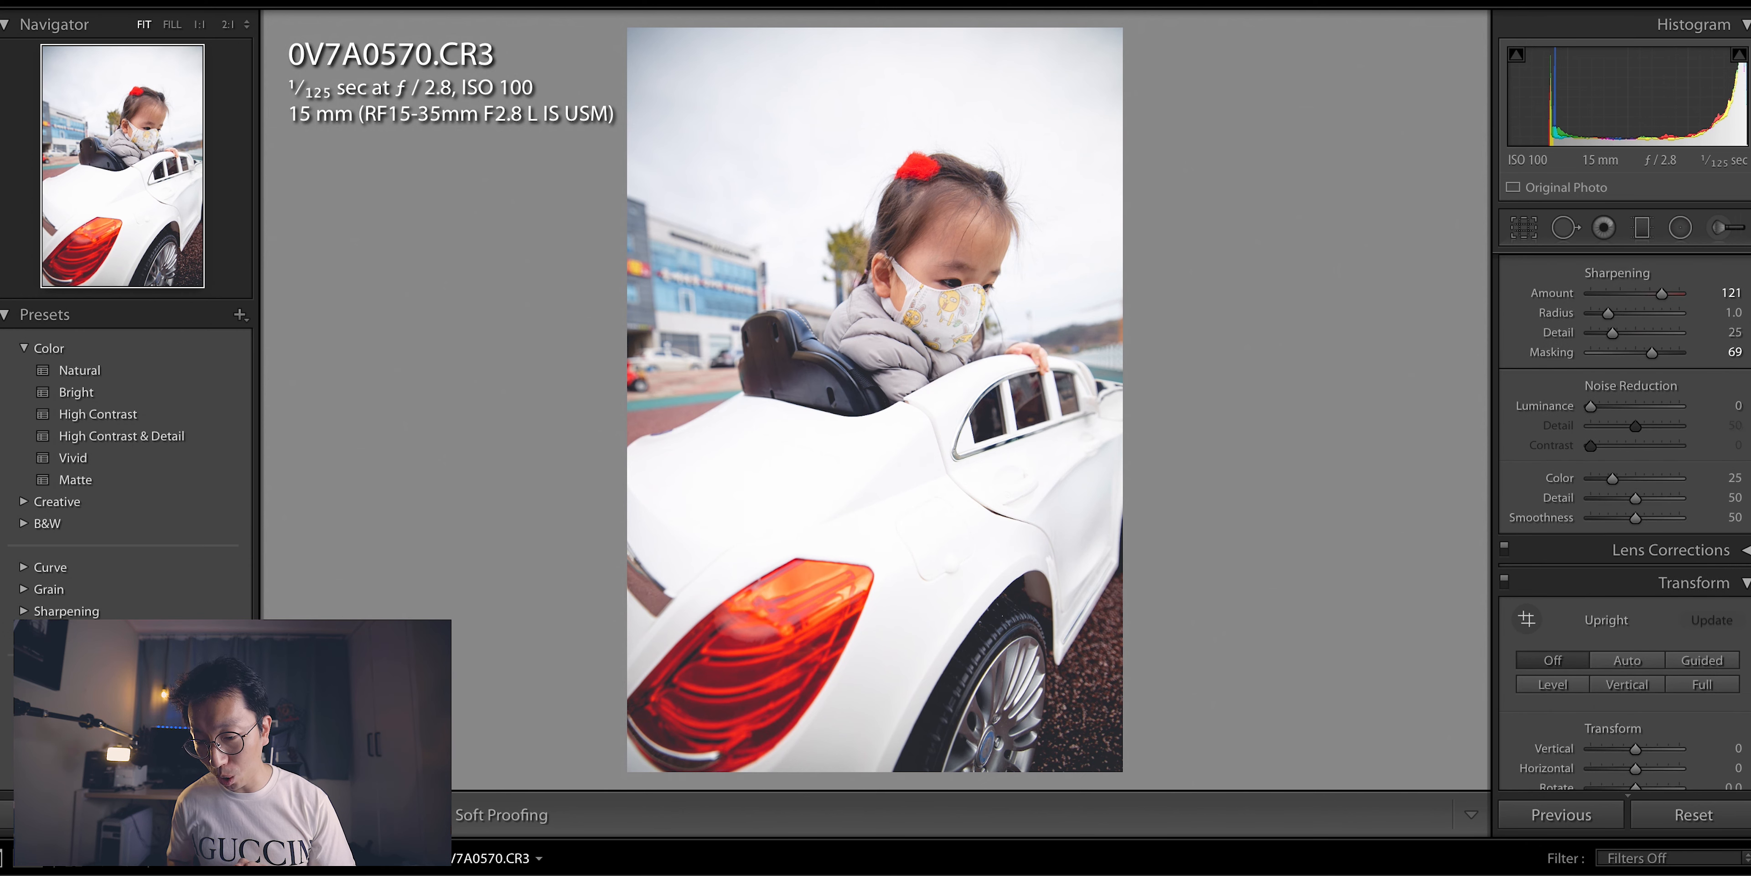
pyautogui.click(1744, 575)
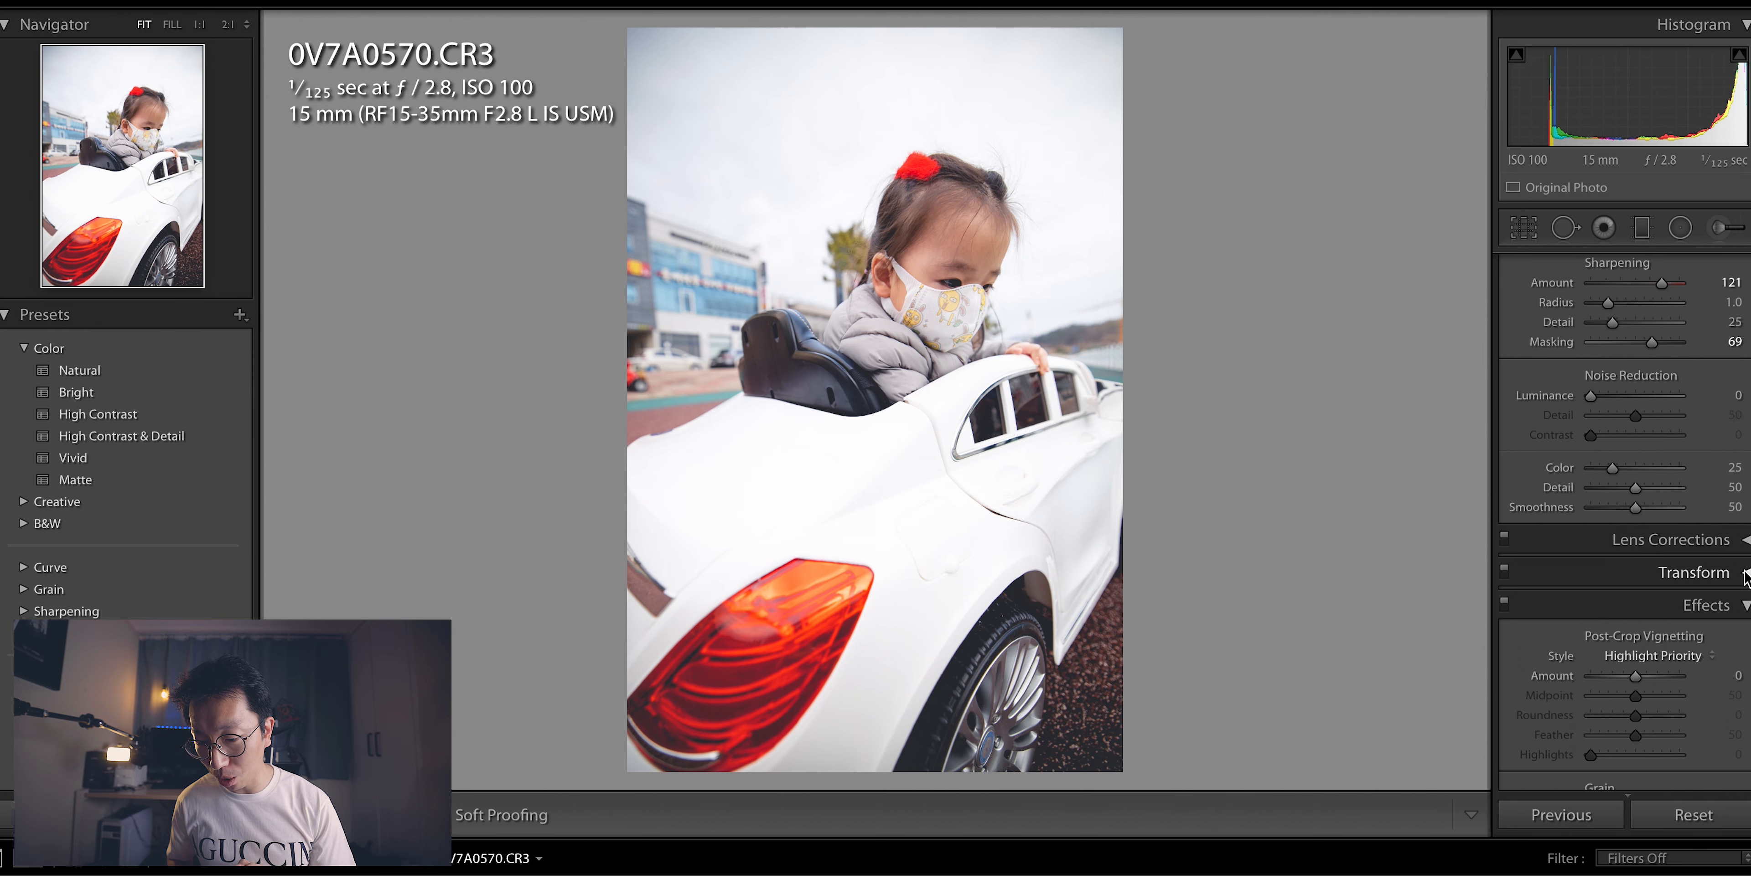
pyautogui.scroll(-5, 1708, 618)
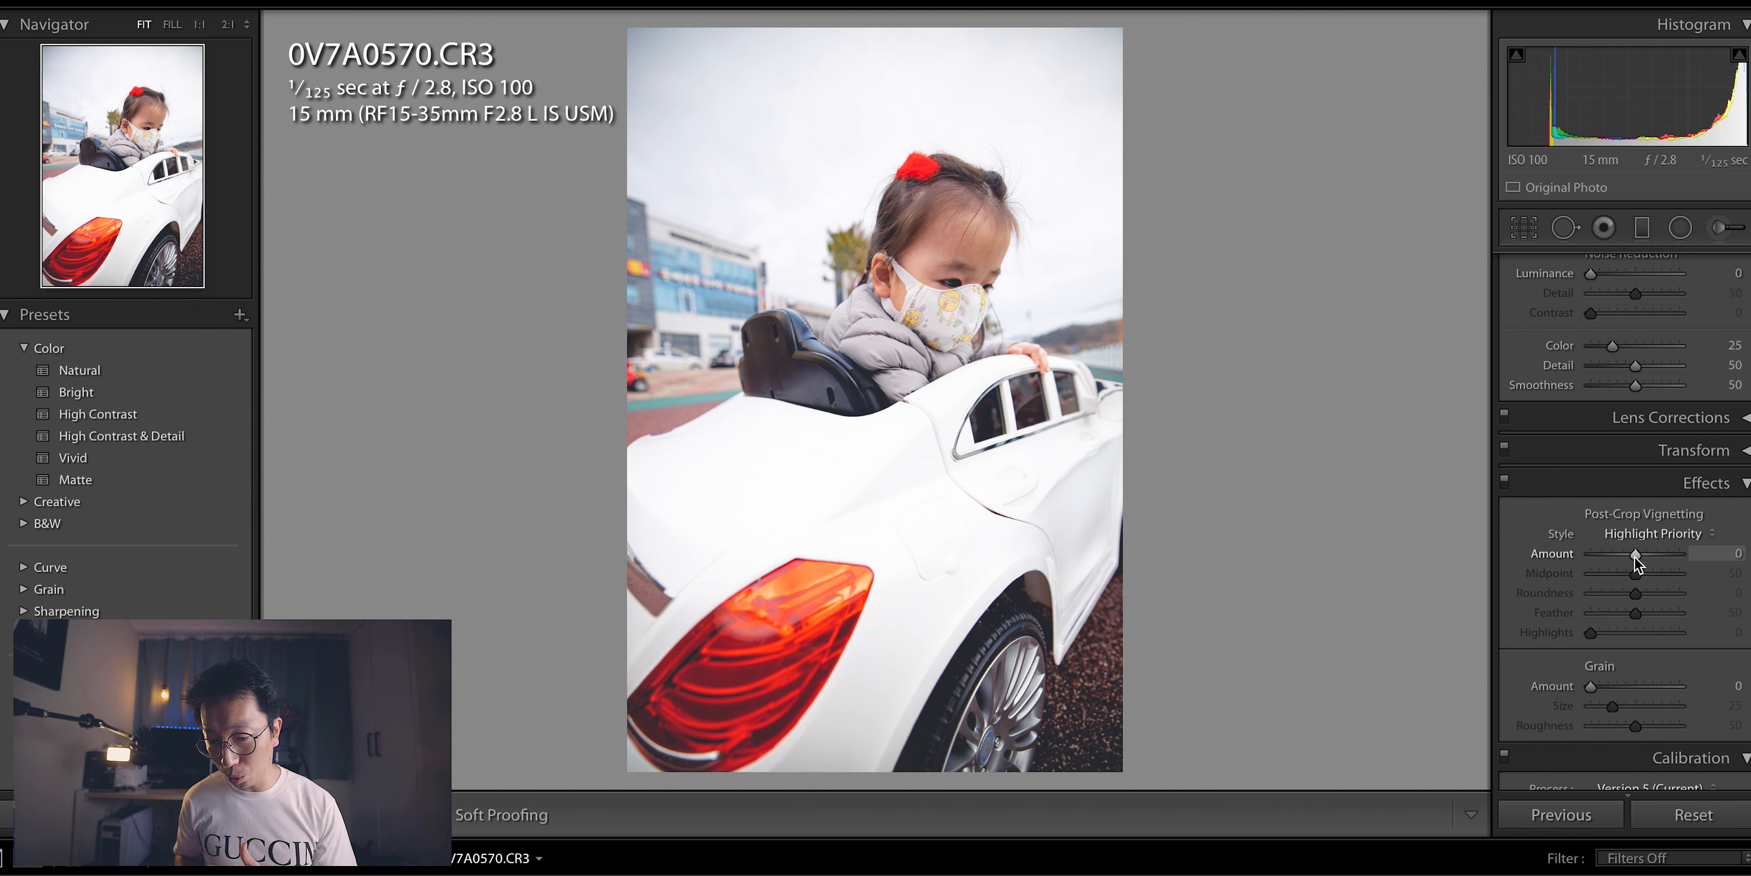
pyautogui.scroll(-5, 1634, 556)
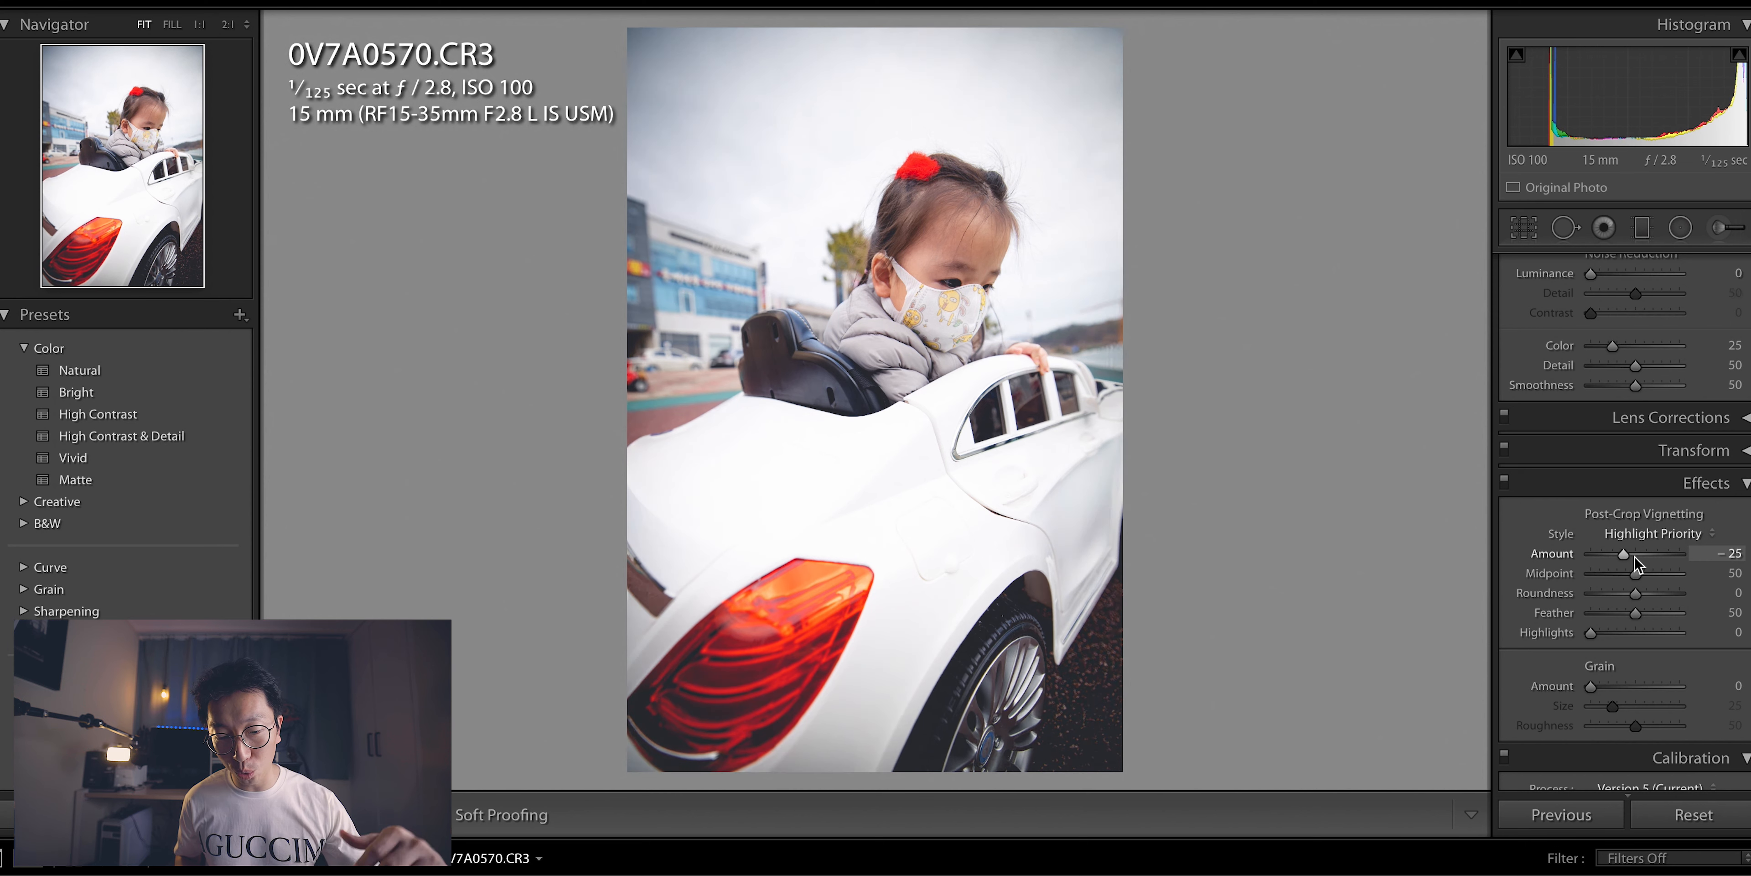
pyautogui.scroll(8, 1635, 555)
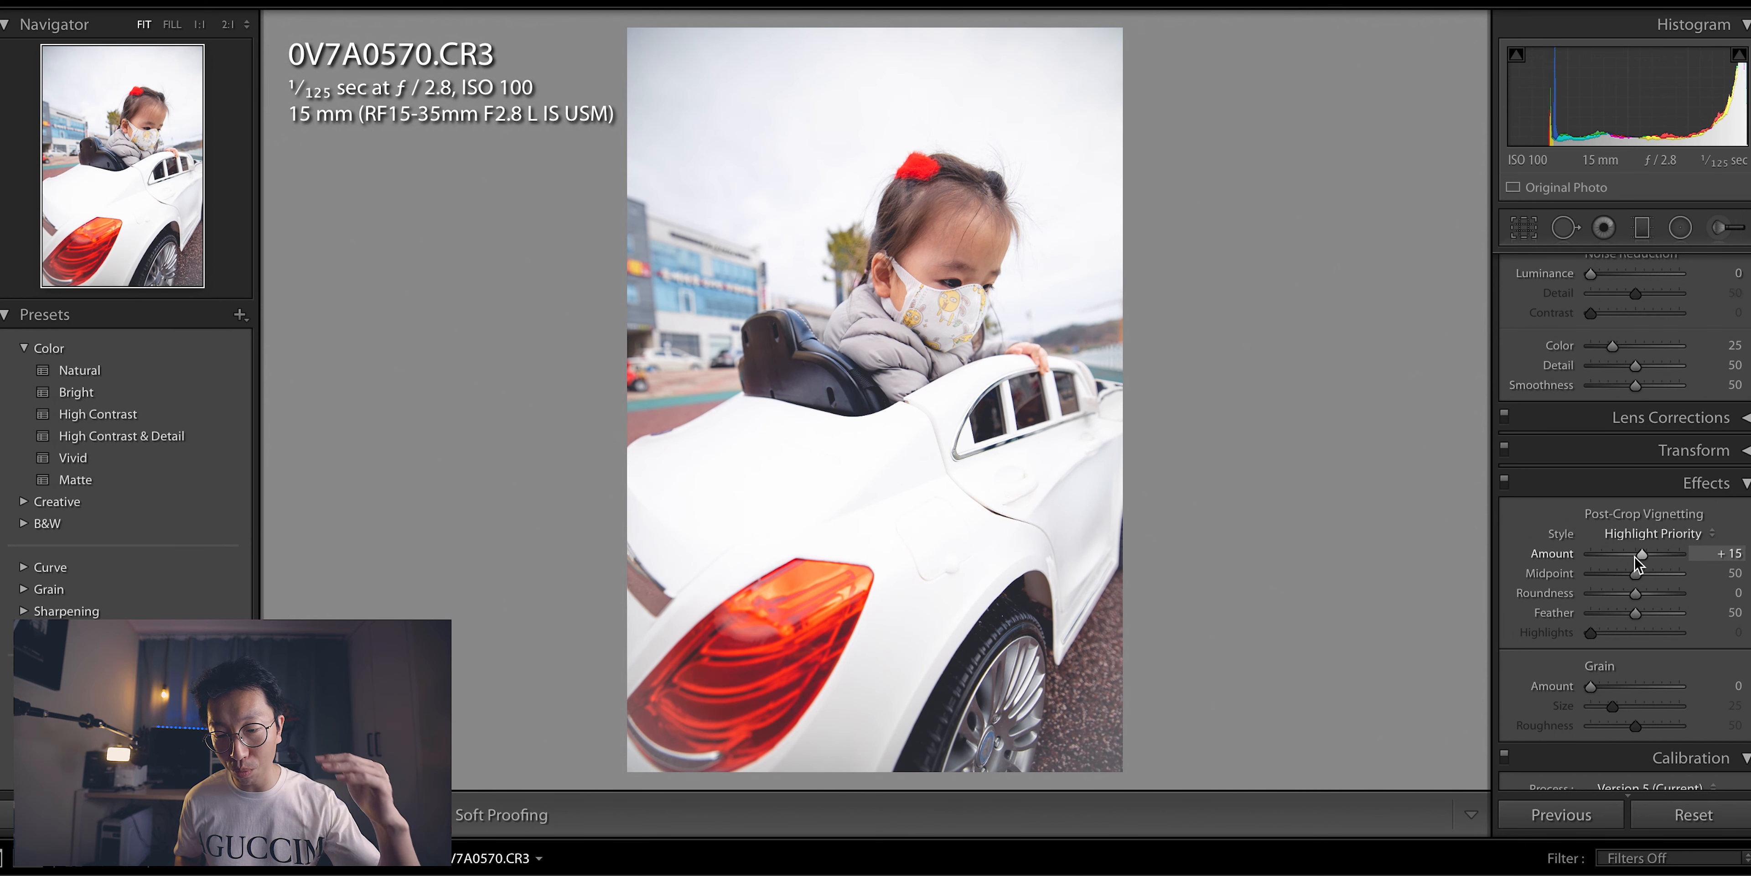
pyautogui.scroll(2, 1635, 556)
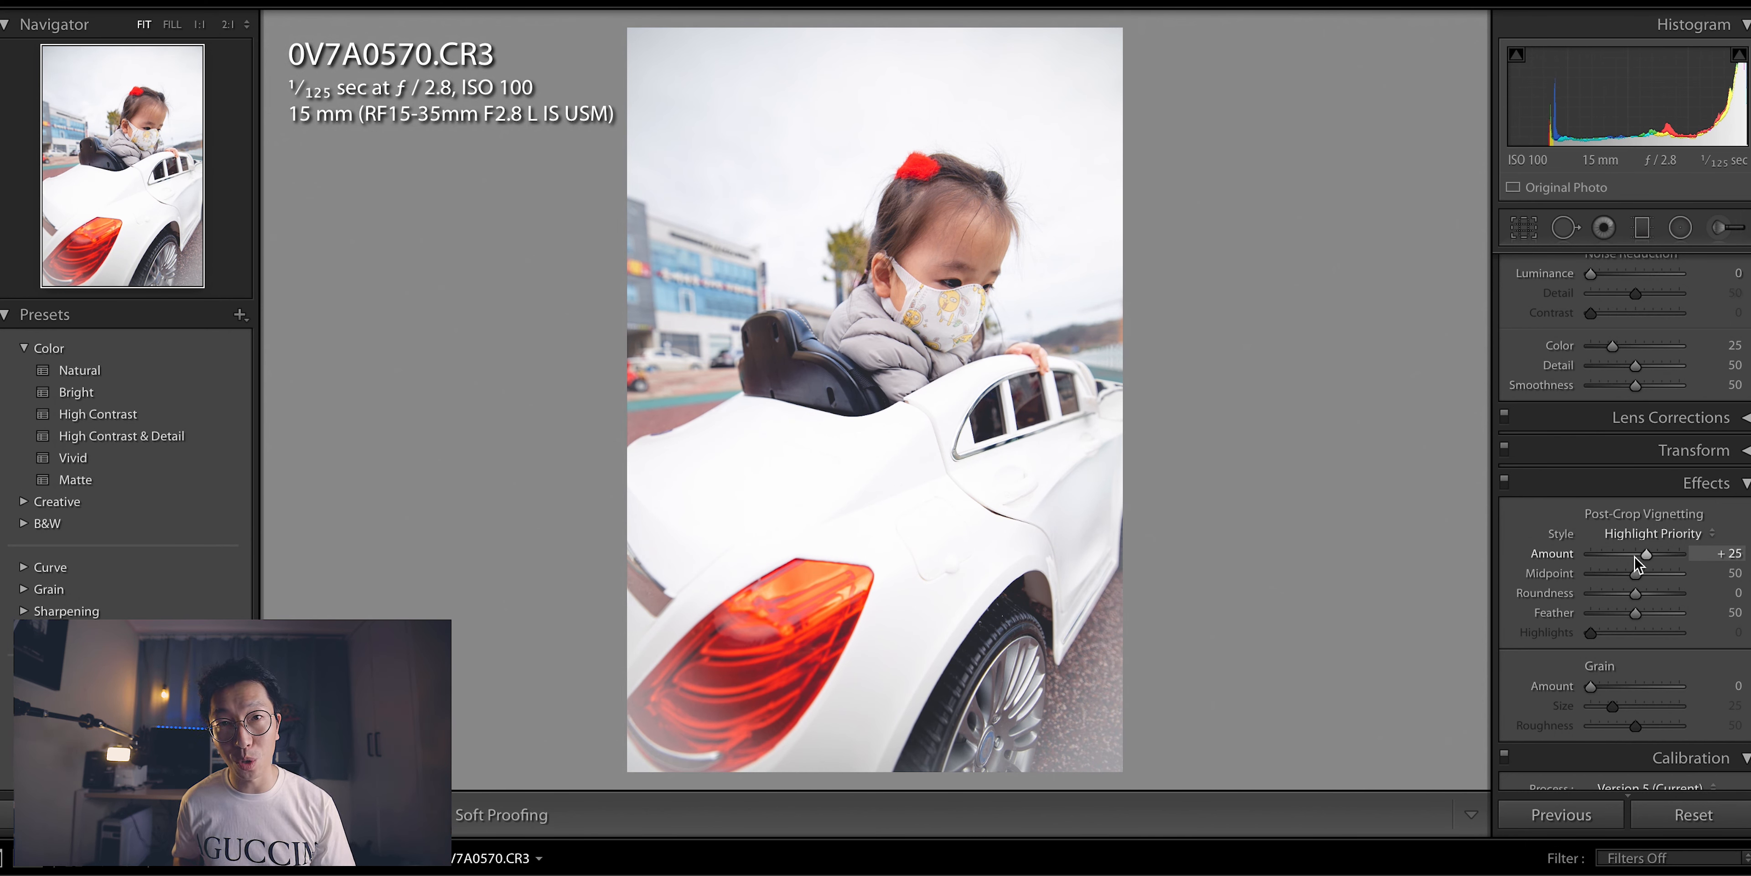
pyautogui.scroll(-4, 1635, 556)
pyautogui.scroll(-3, 1635, 556)
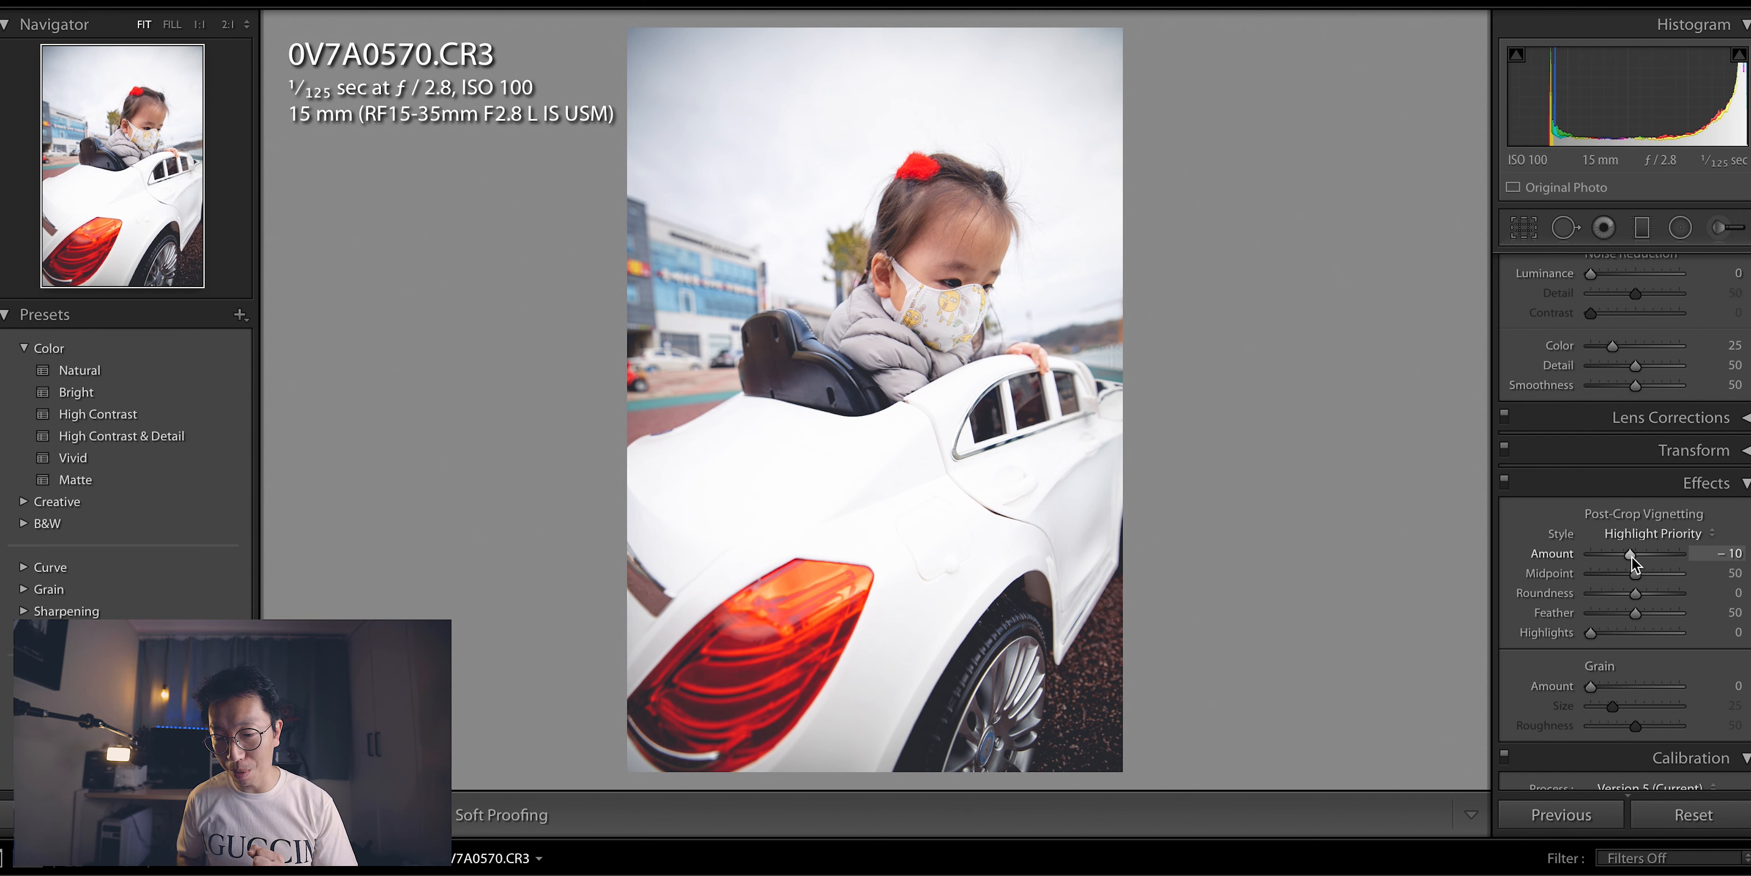
# Step: Save the current edit as a develop preset named TestPreset_Portrait in User Presets, with Shadows added to the included settings
pyautogui.scroll(3, 1669, 554)
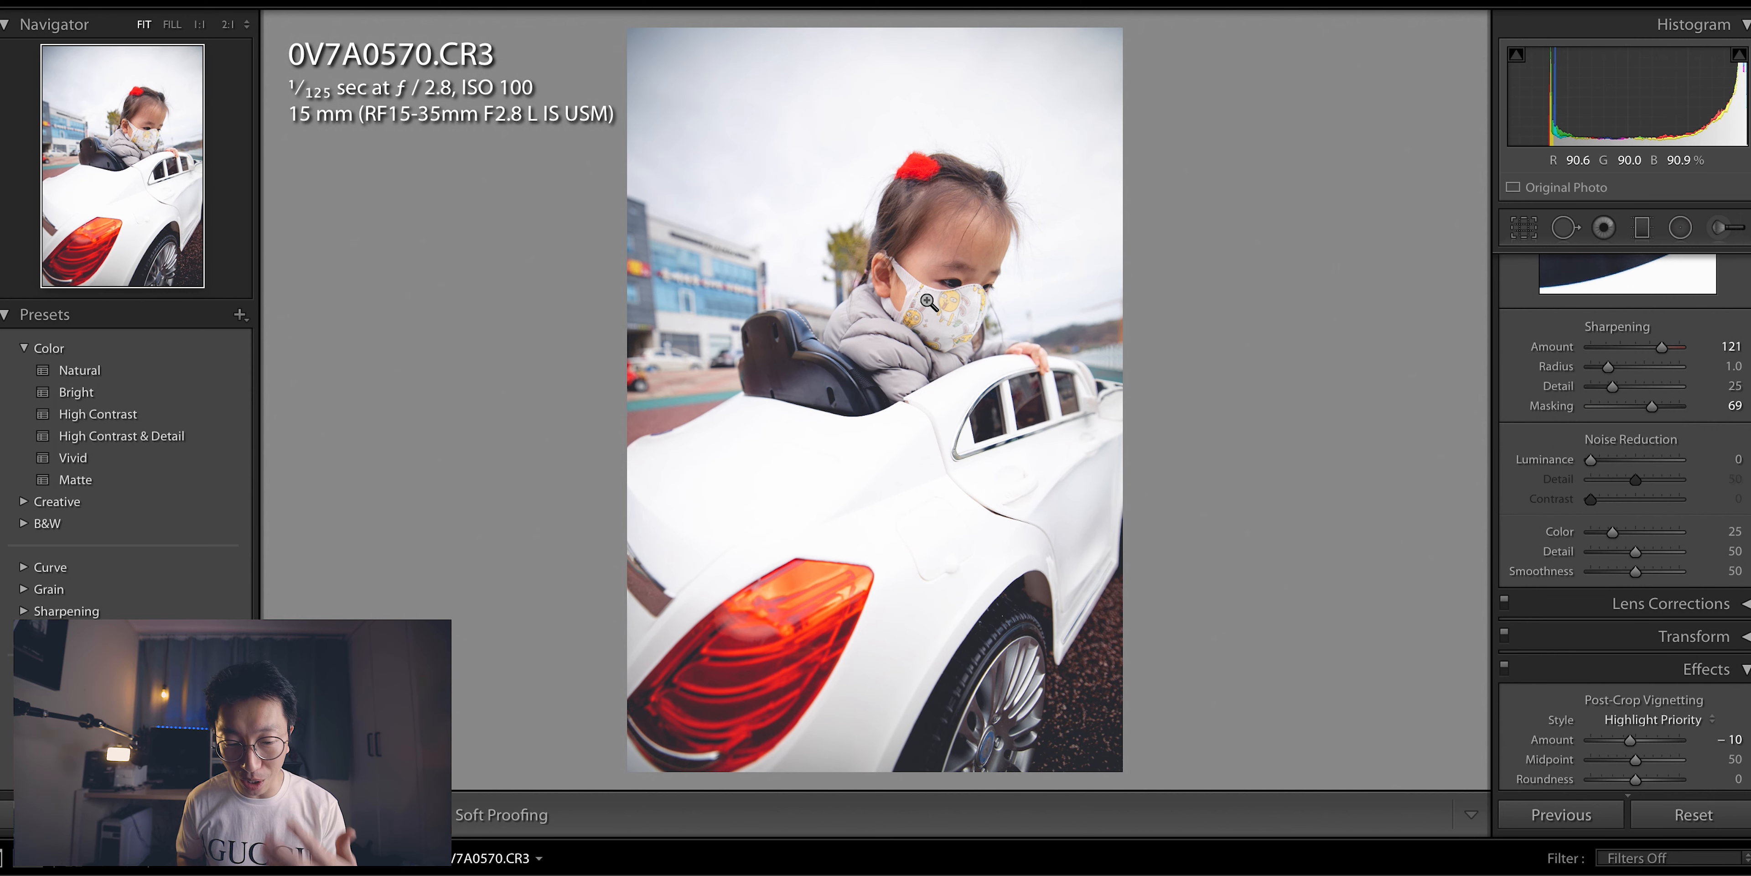
pyautogui.scroll(6, 1615, 469)
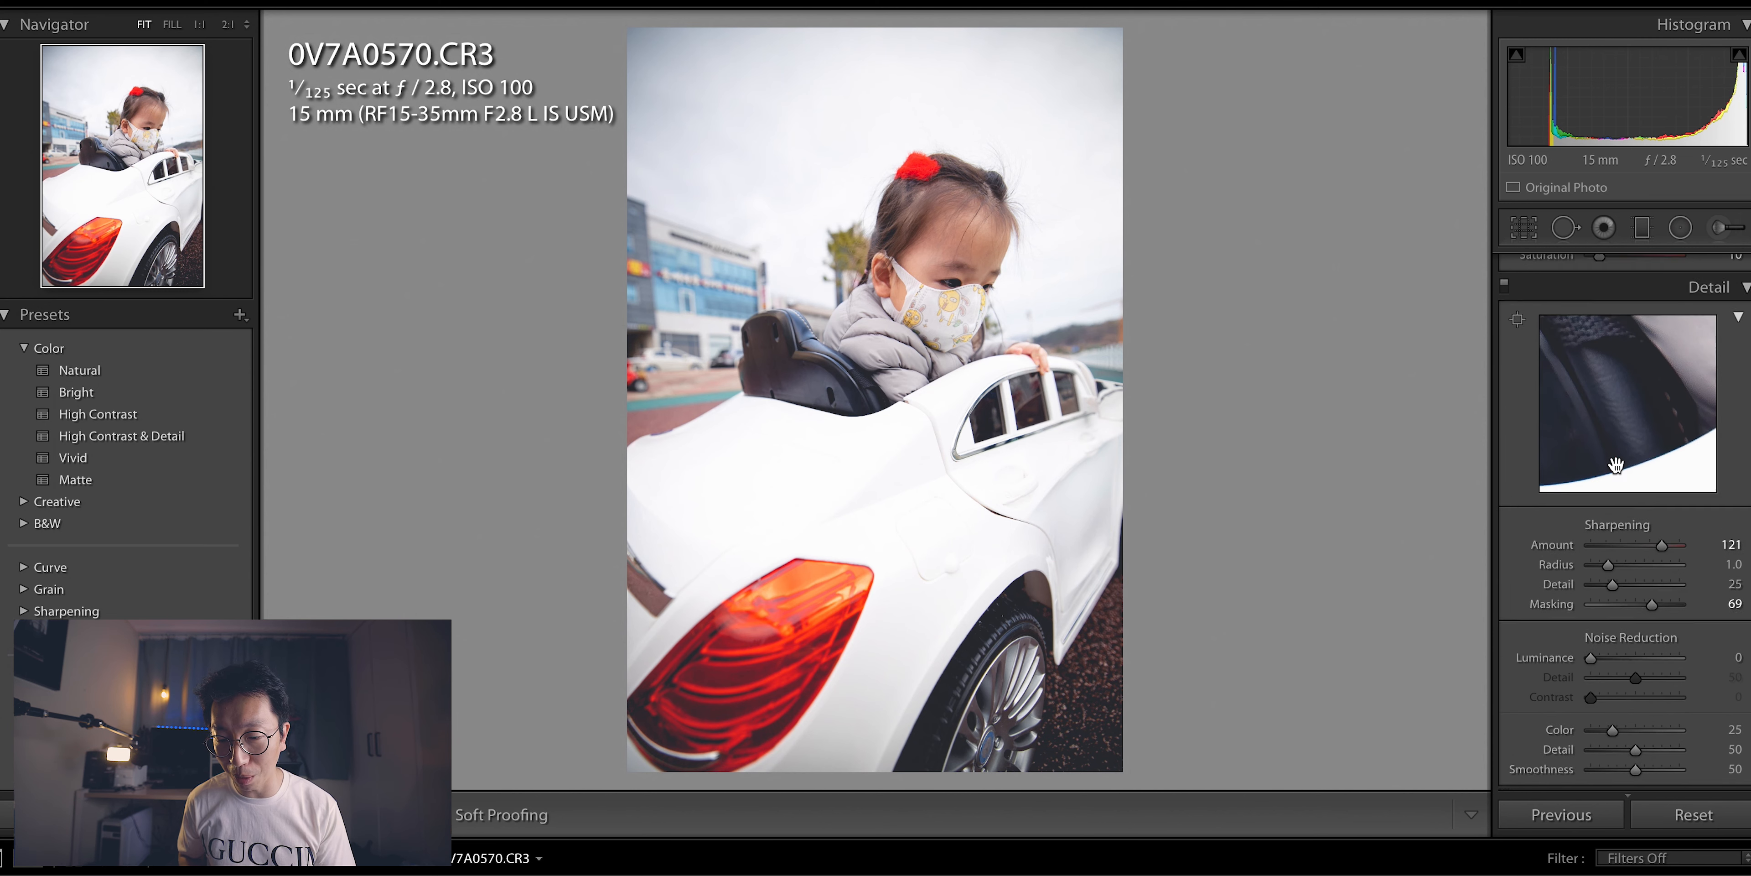
pyautogui.scroll(3, 1617, 466)
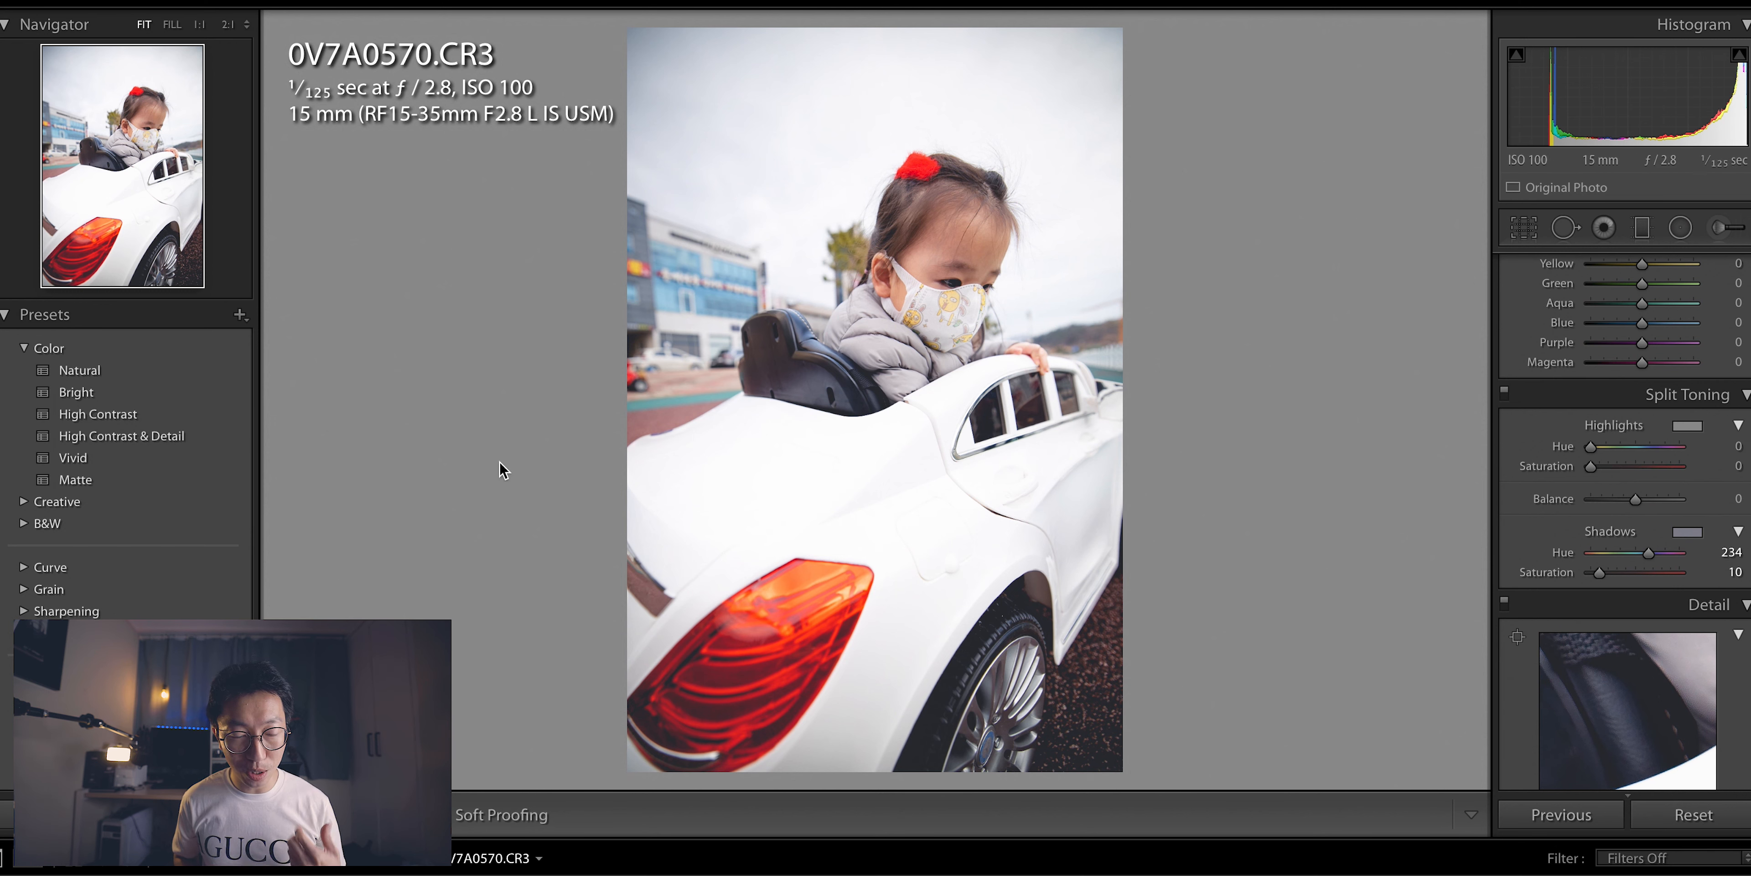
pyautogui.click(241, 315)
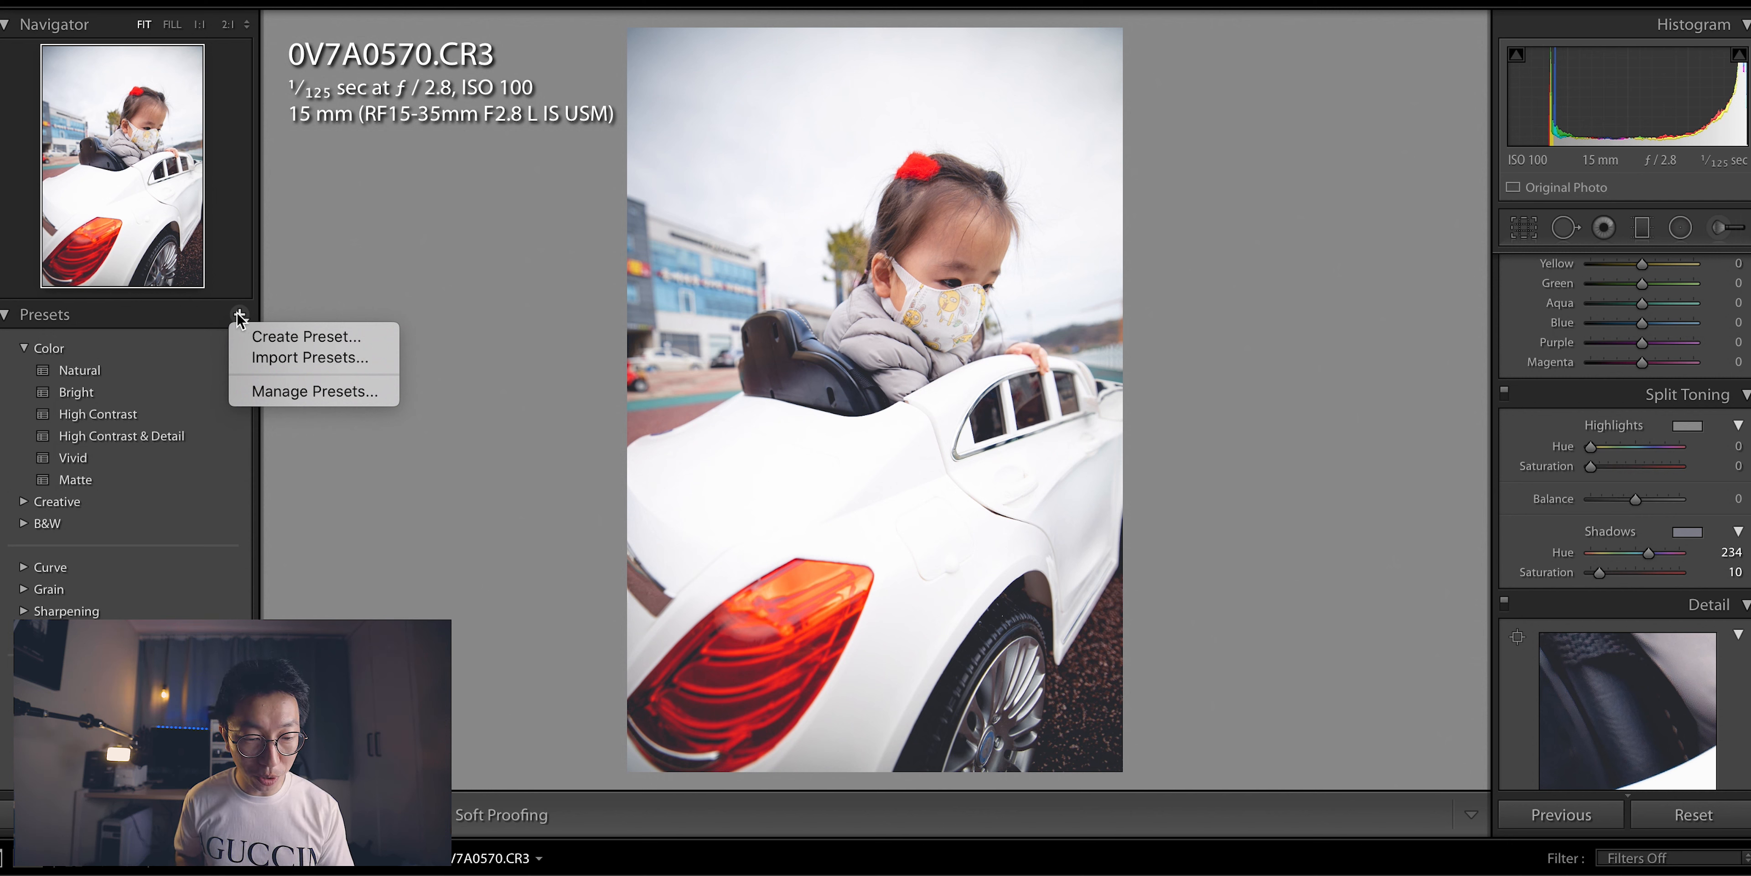
pyautogui.click(262, 340)
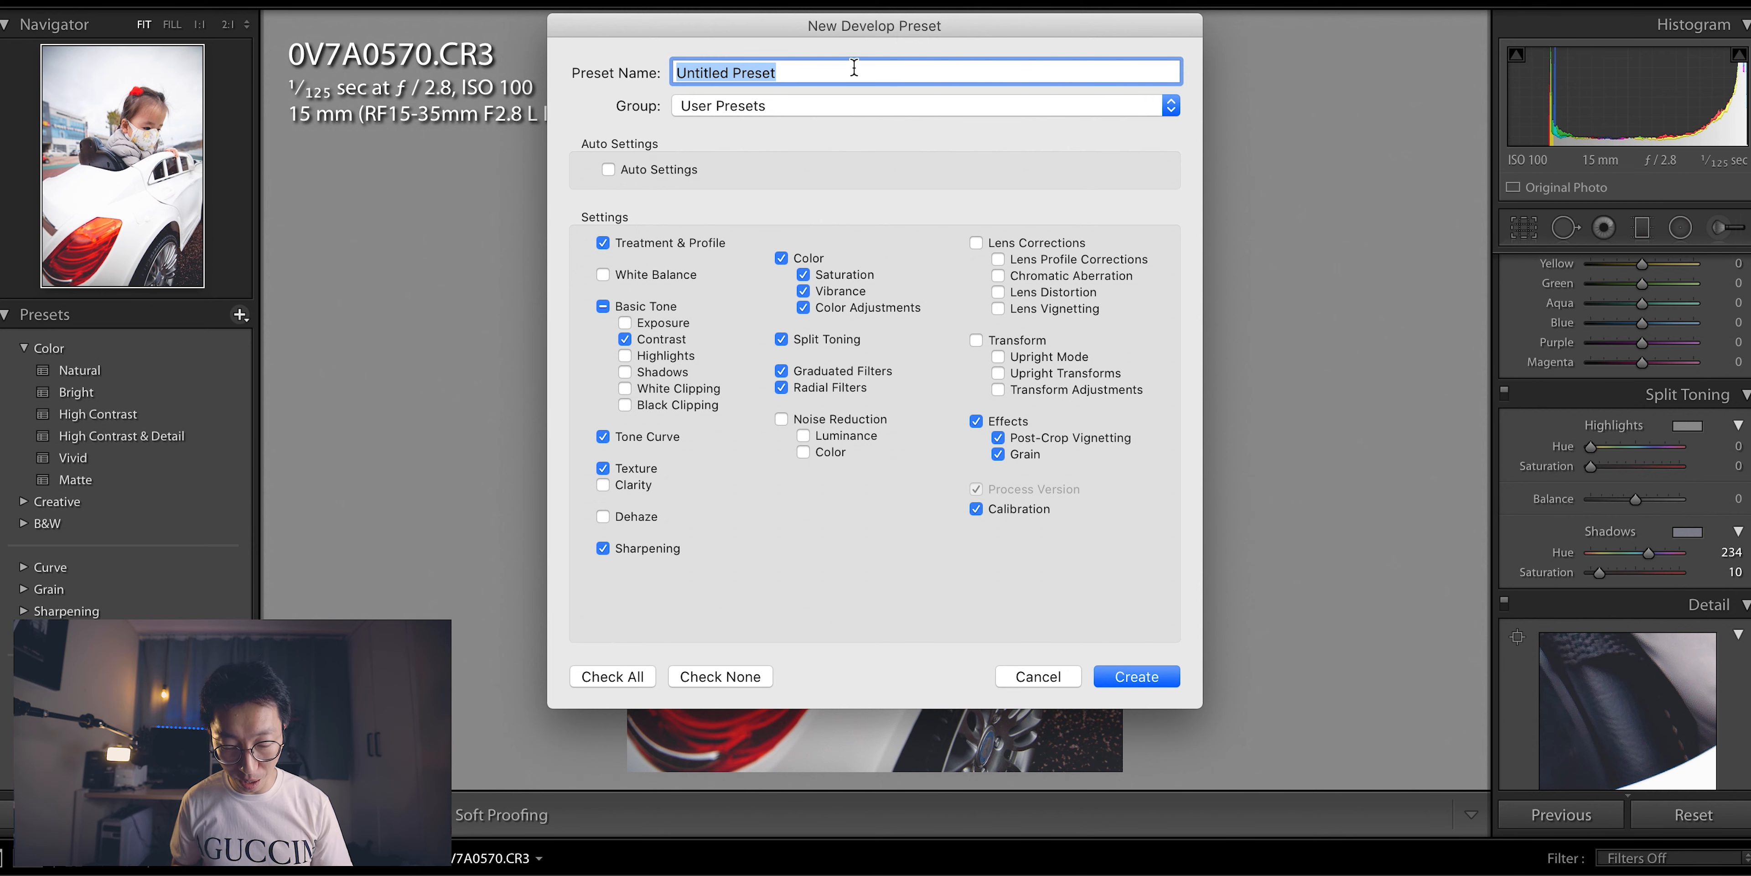
pyautogui.write('Tes')
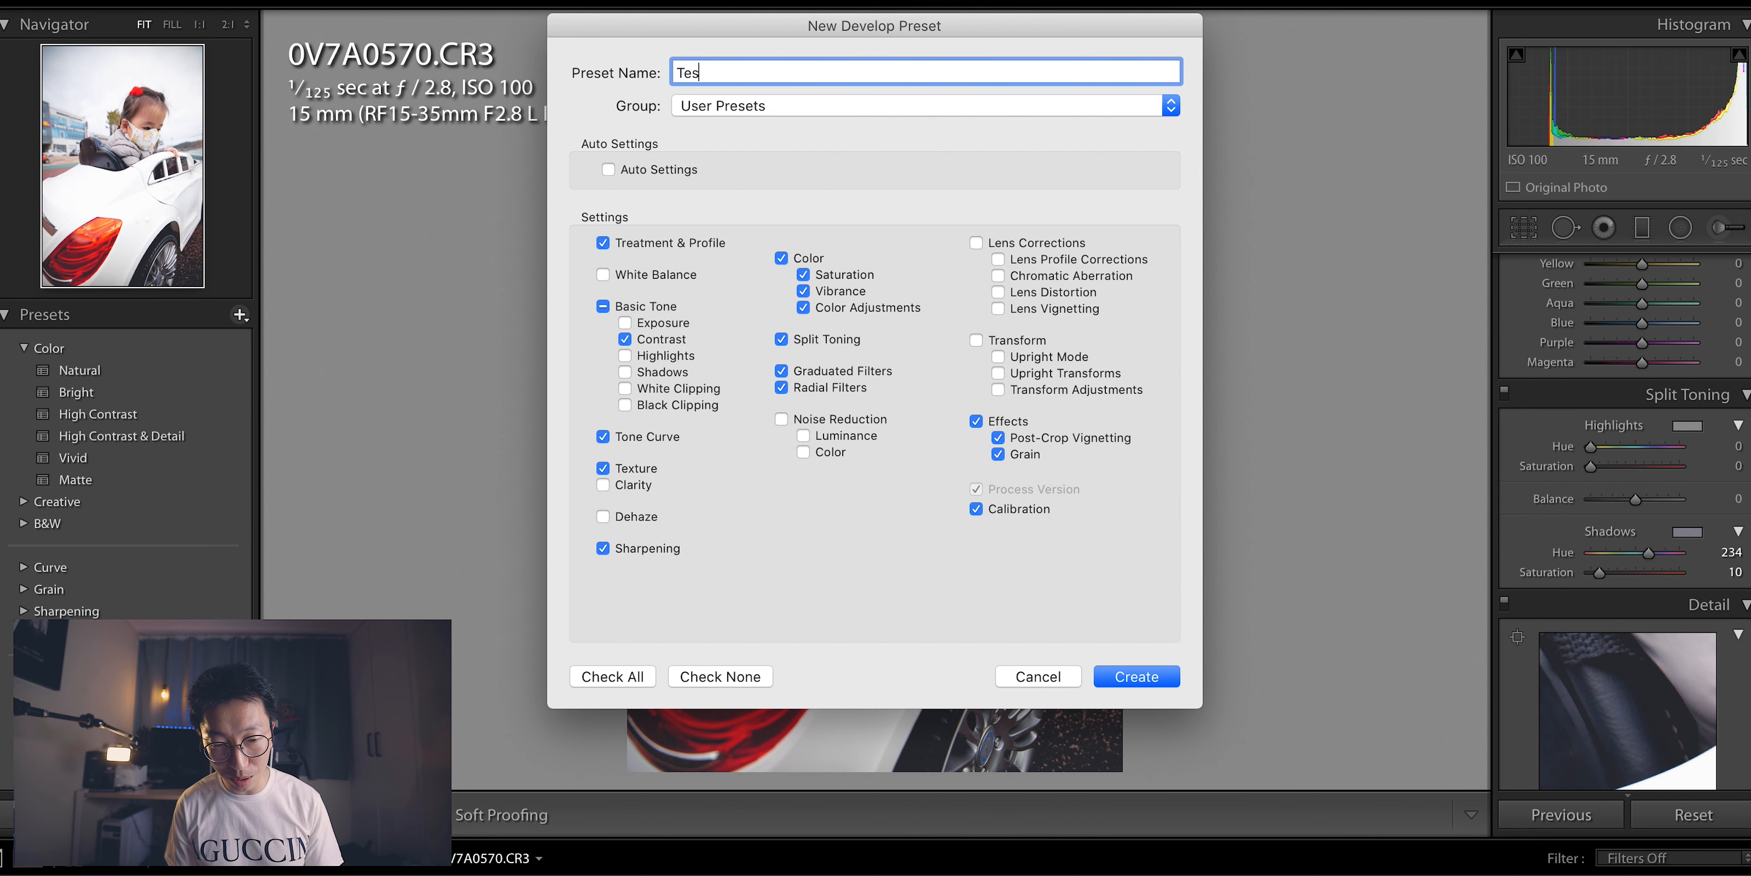
pyautogui.write('tPre')
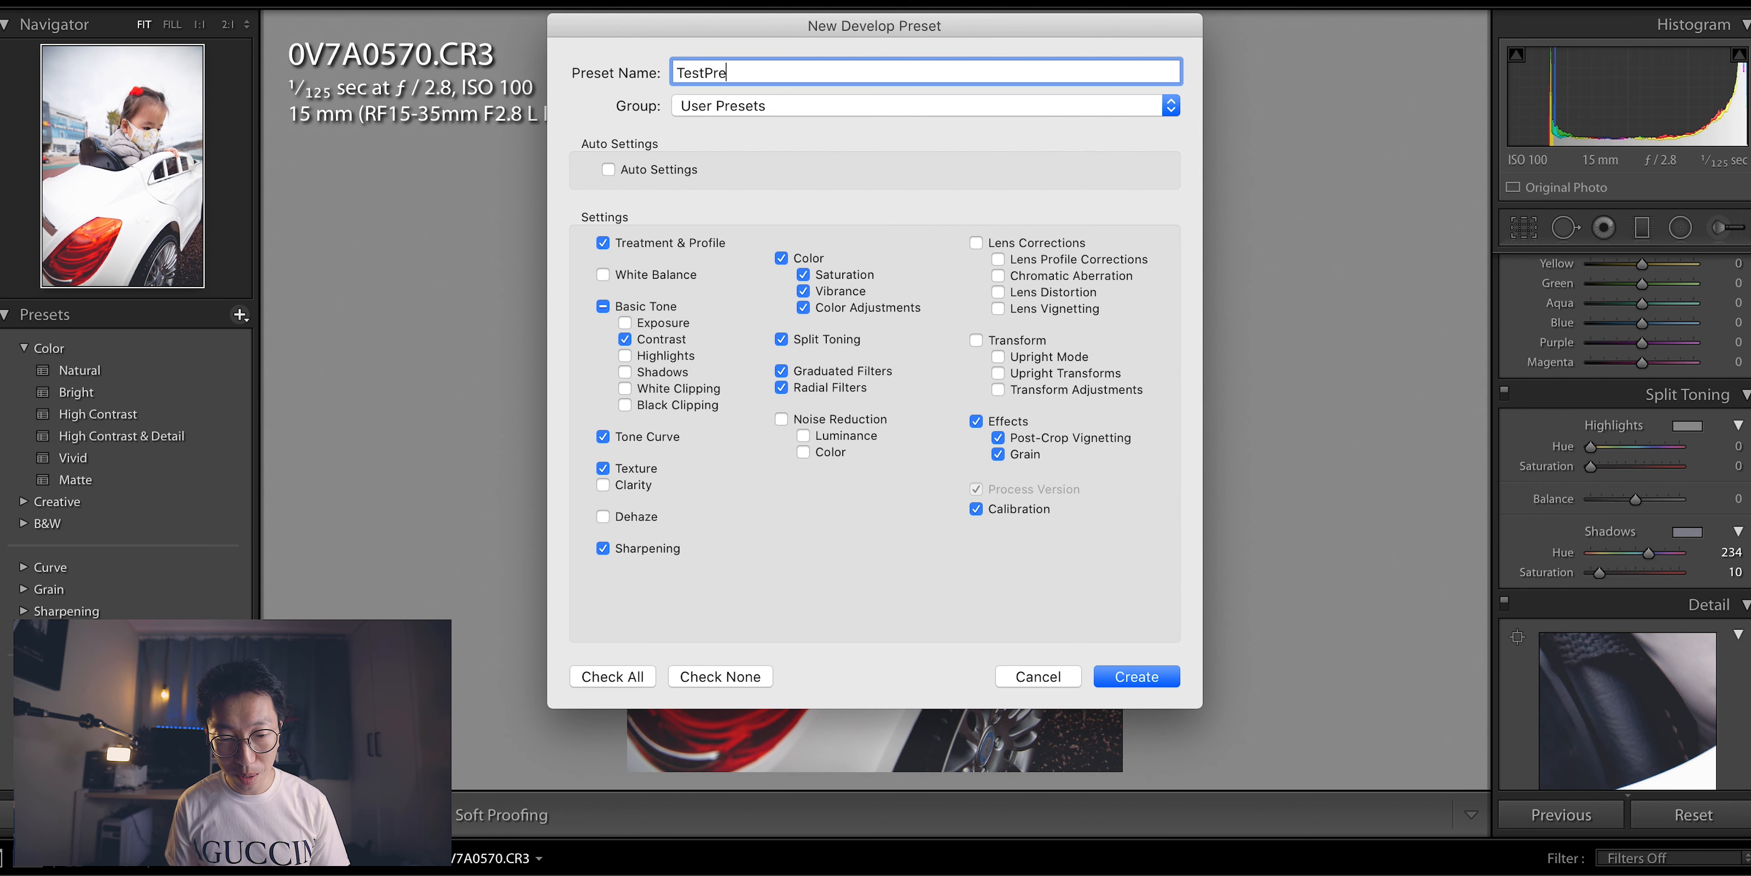
pyautogui.write('set_Portra')
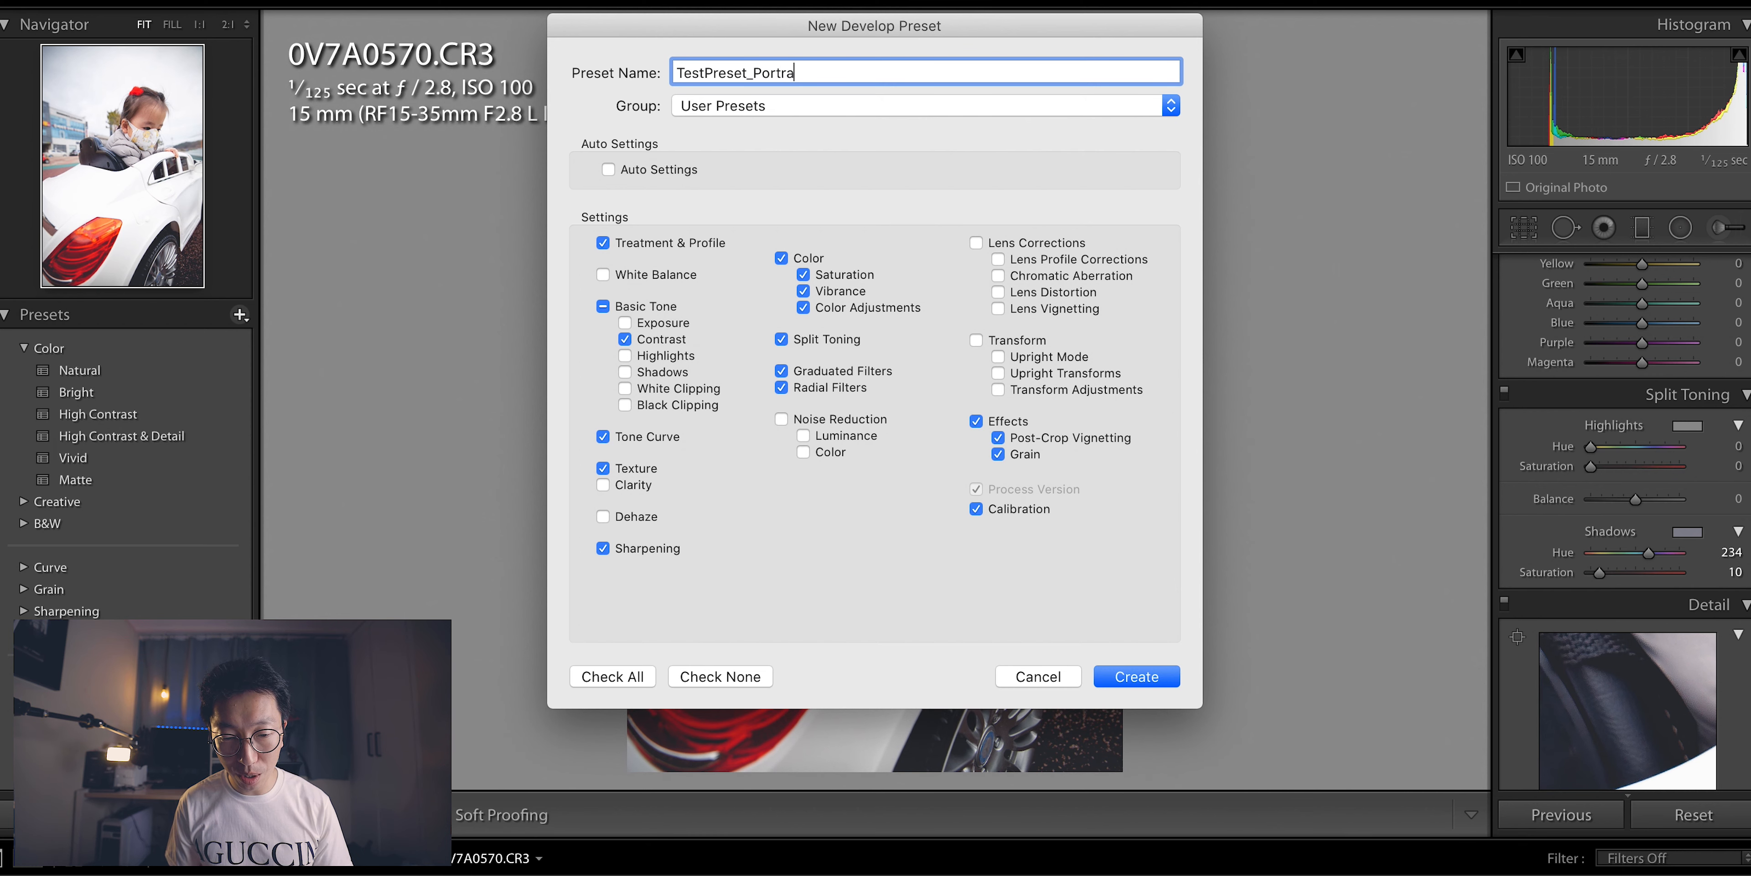
pyautogui.write('it')
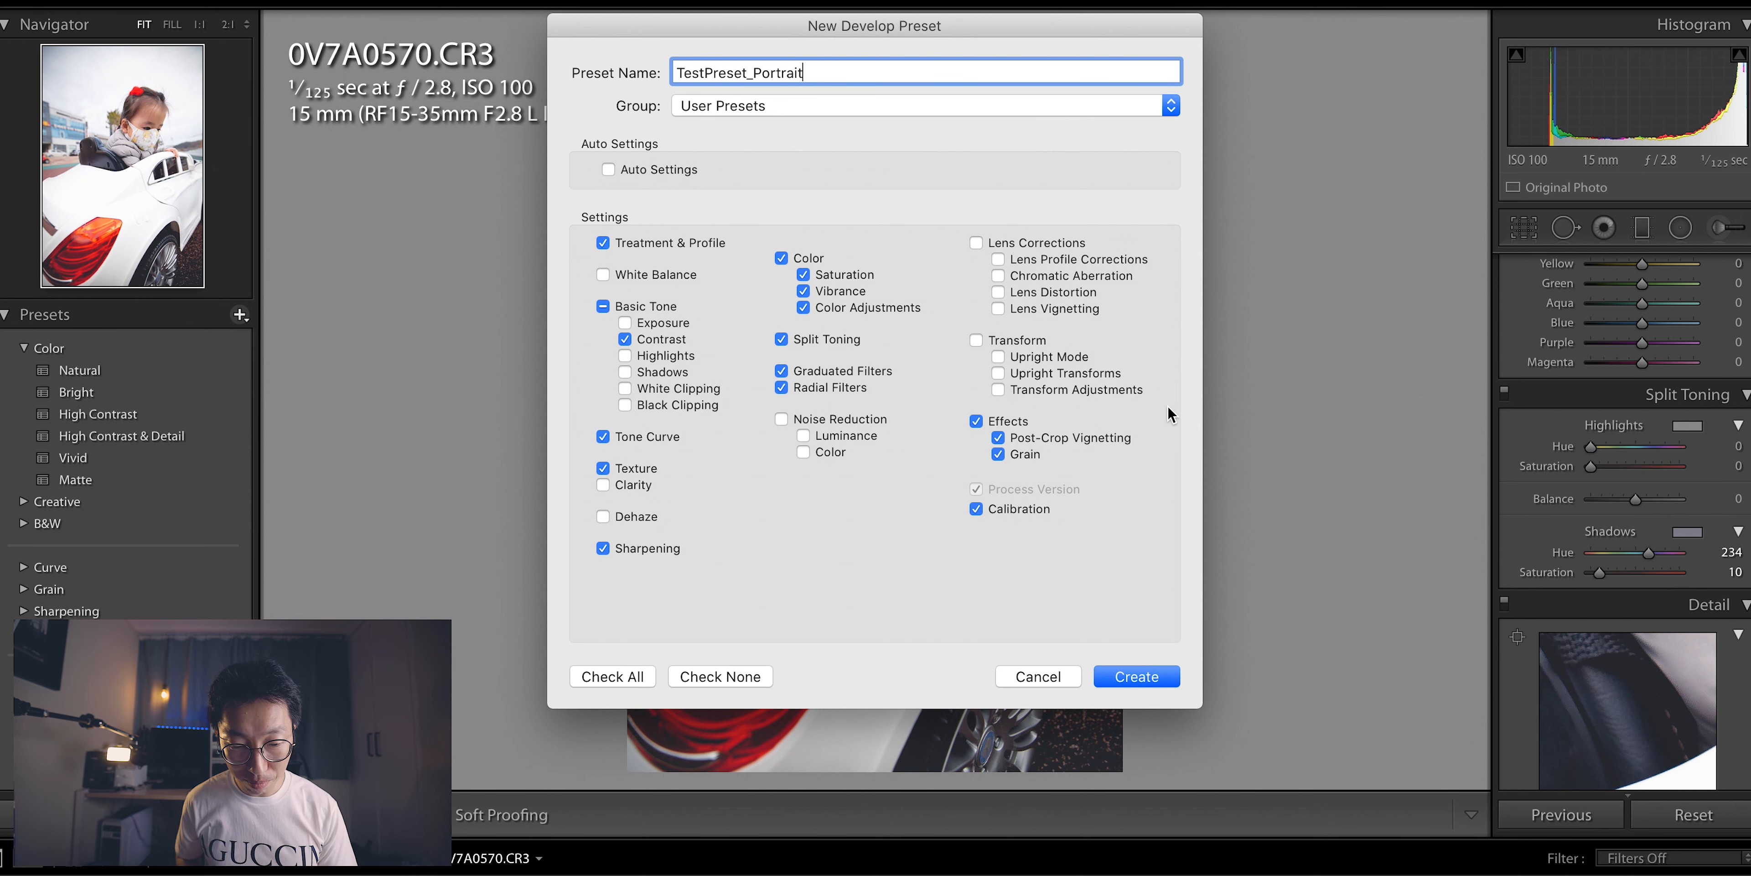
pyautogui.click(627, 374)
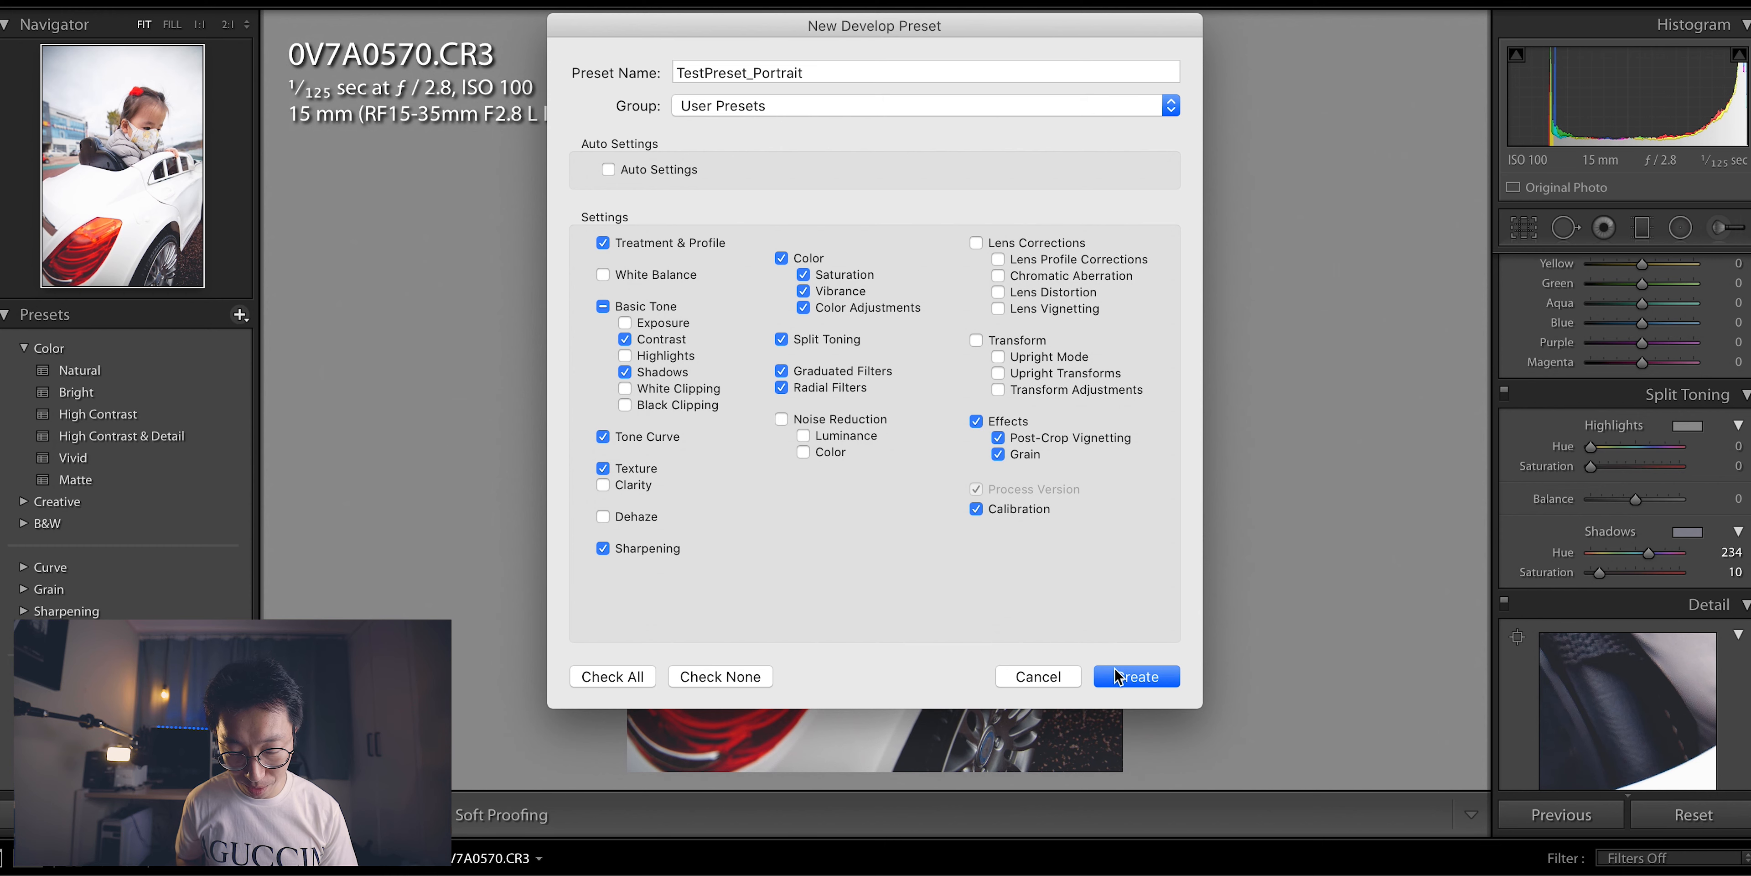
pyautogui.click(1126, 679)
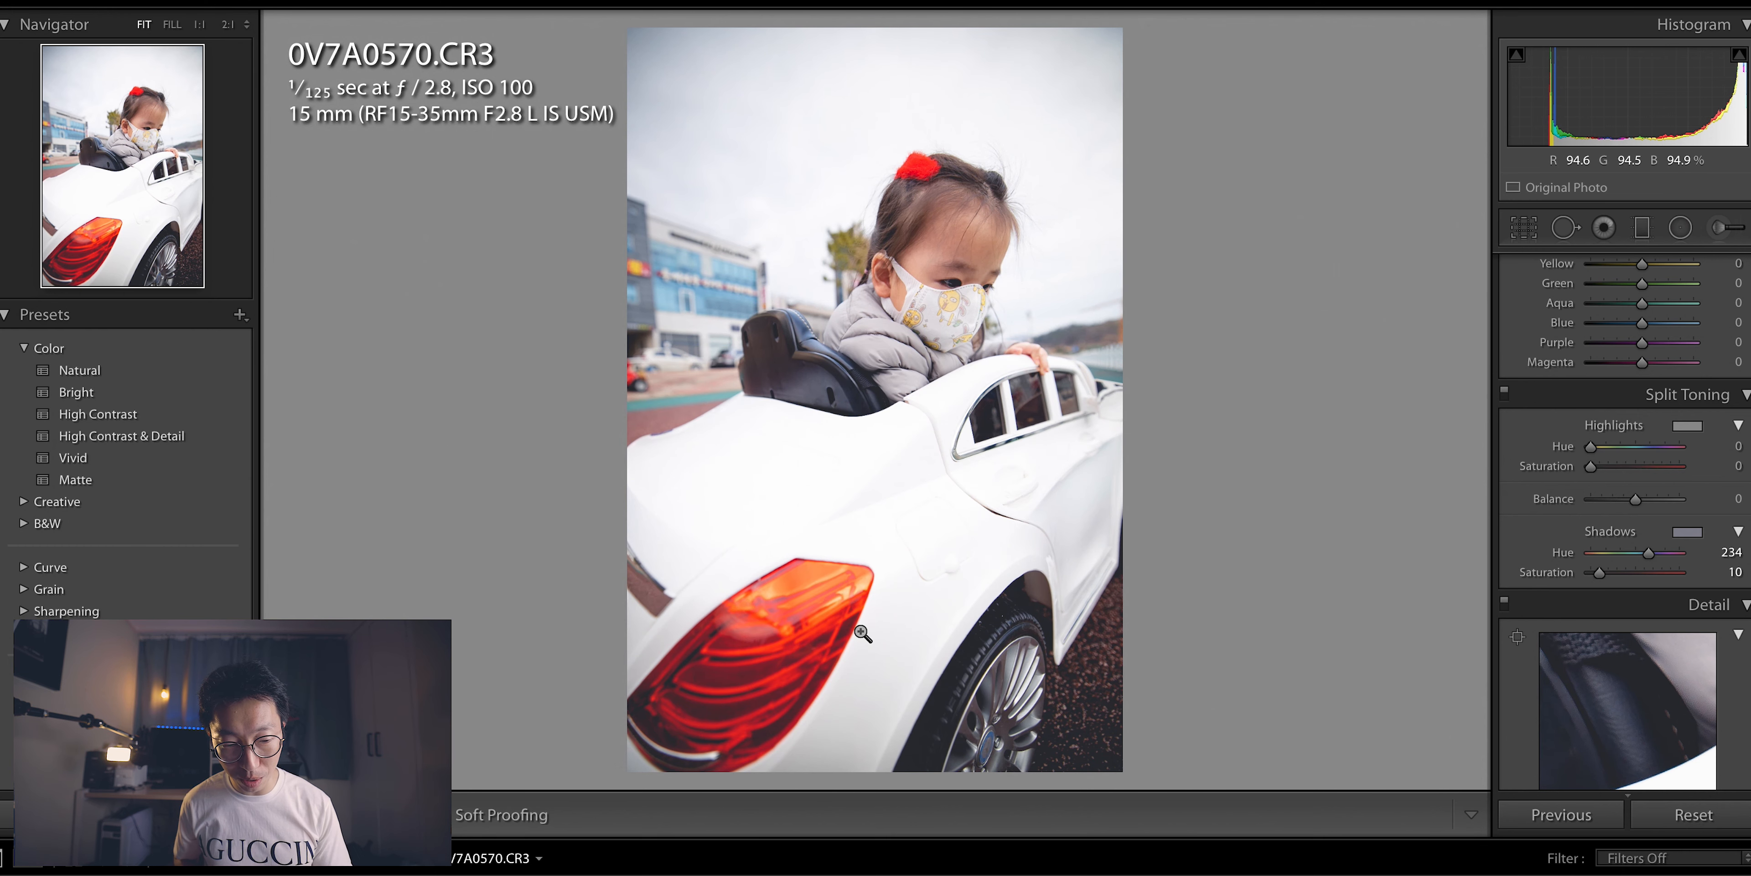
# Step: Apply the TestPreset_Portrait user preset to the next photo, 0V7A0571.CR3, and compare its before and after versions side by side
pyautogui.scroll(-5, 60, 512)
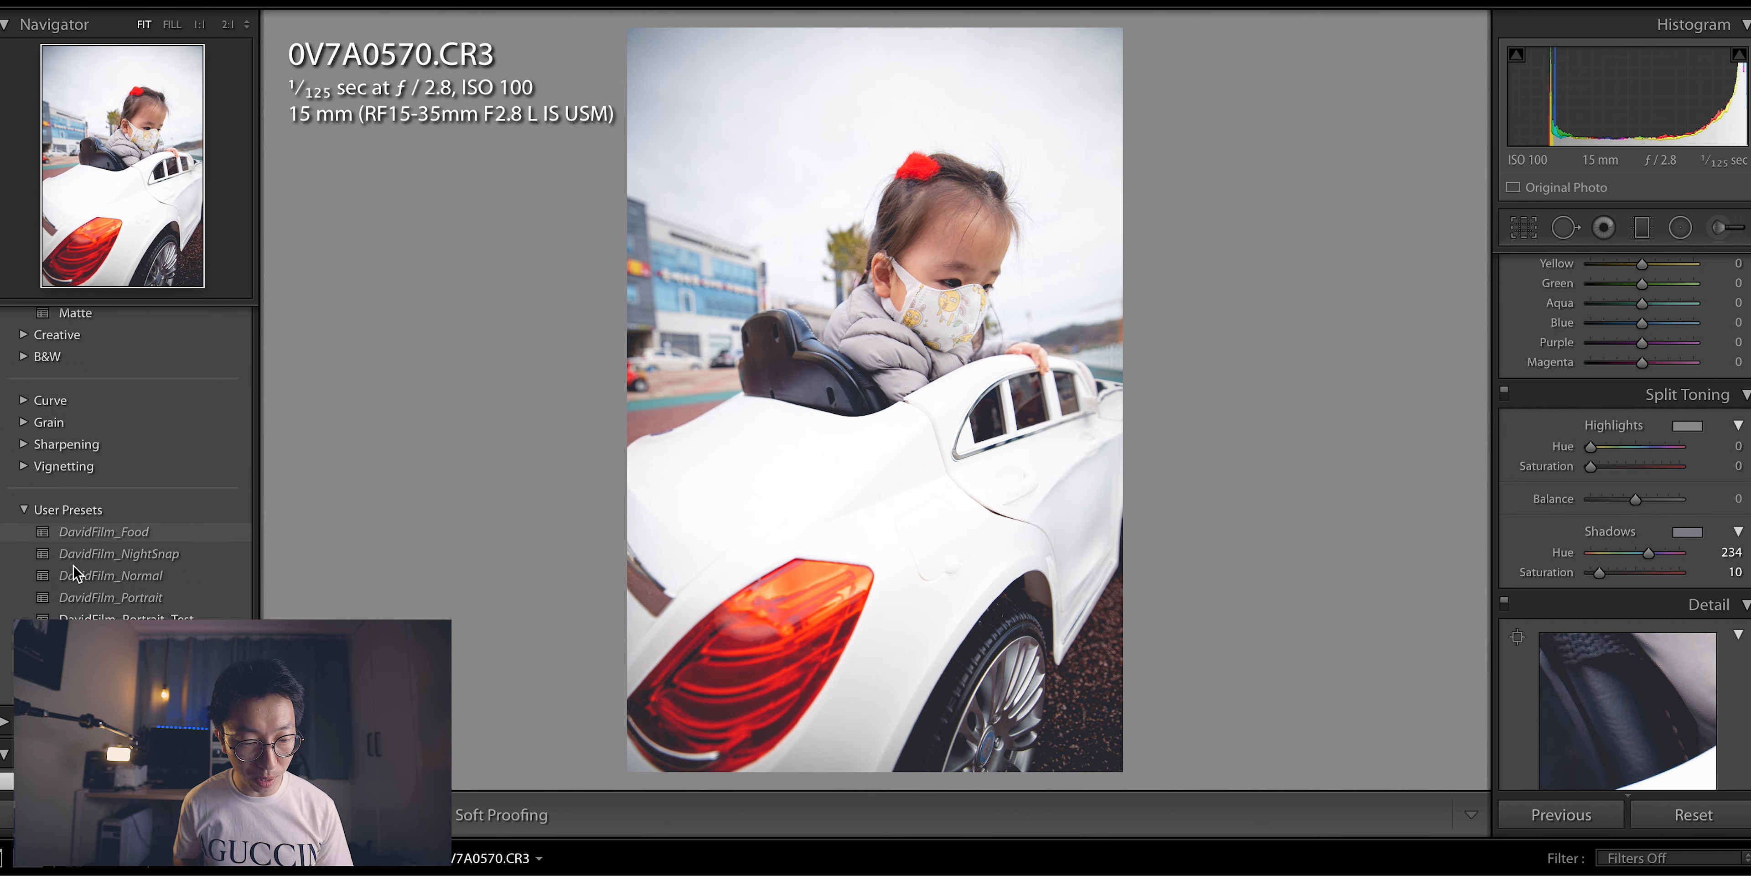
pyautogui.scroll(-3, 71, 574)
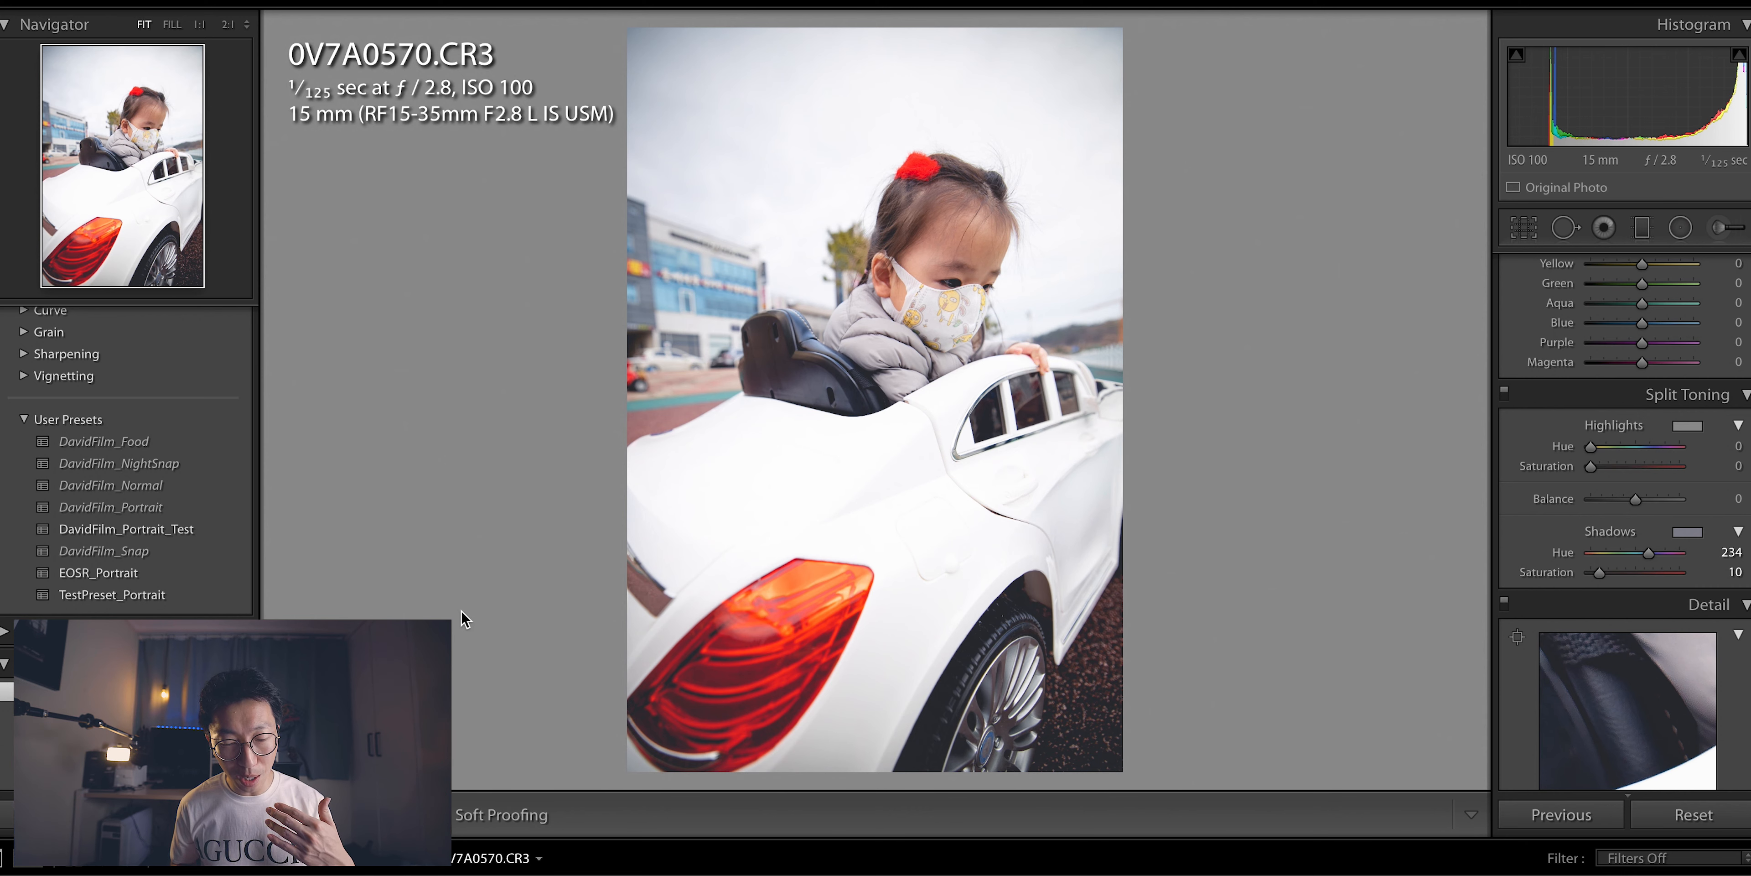
pyautogui.press('Right')
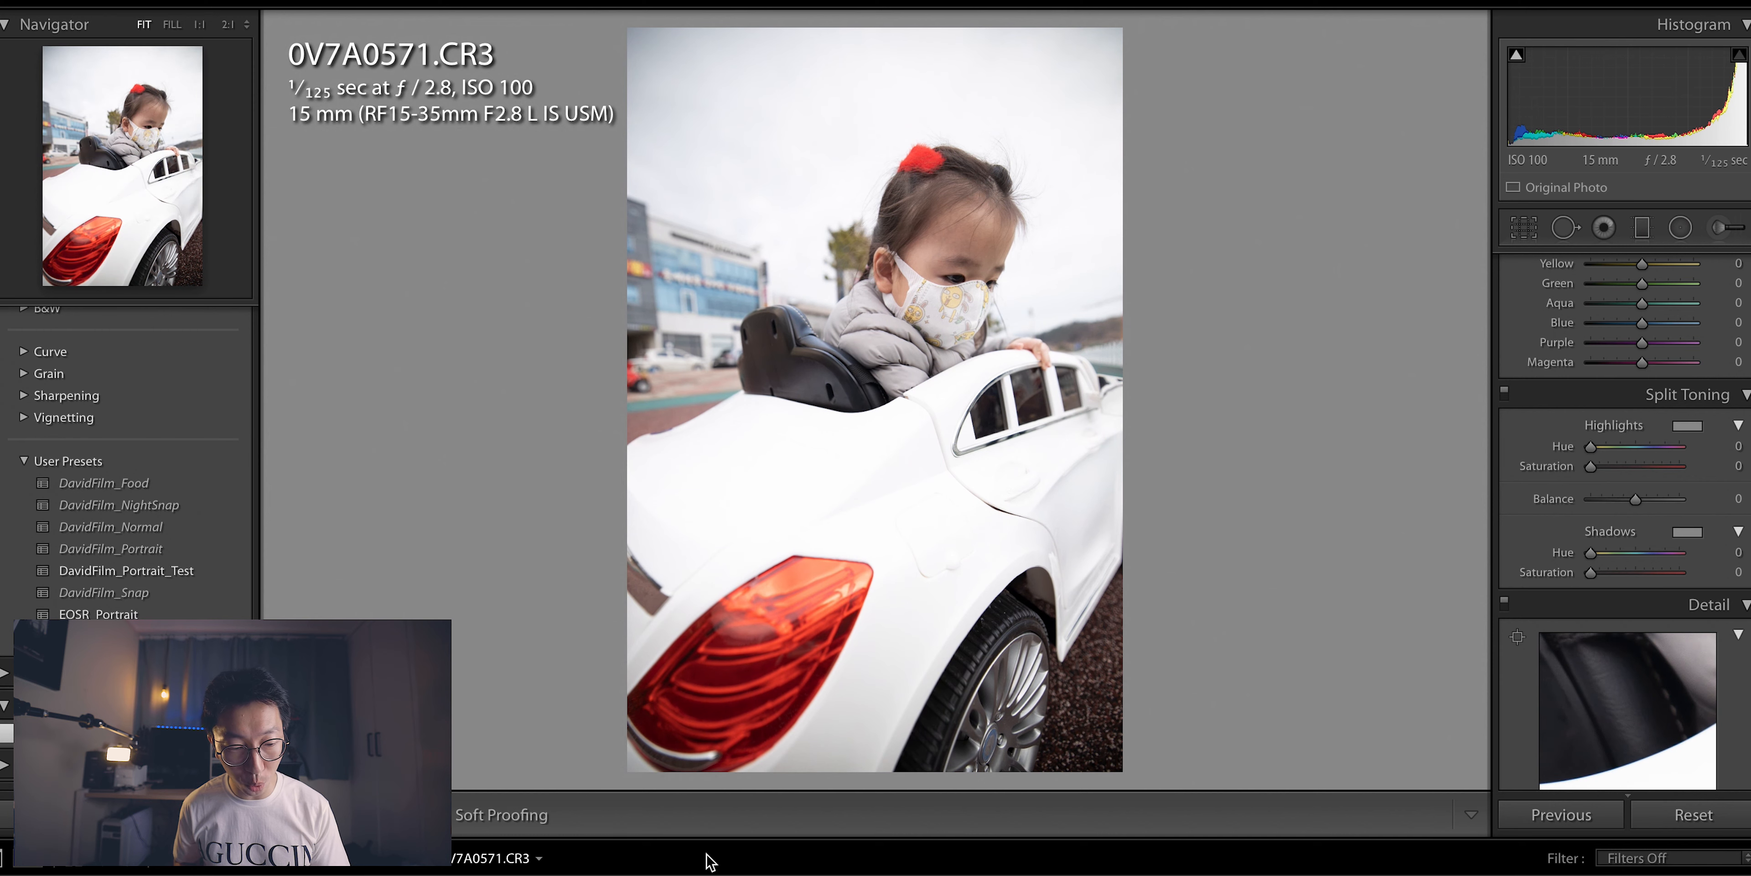
pyautogui.click(102, 636)
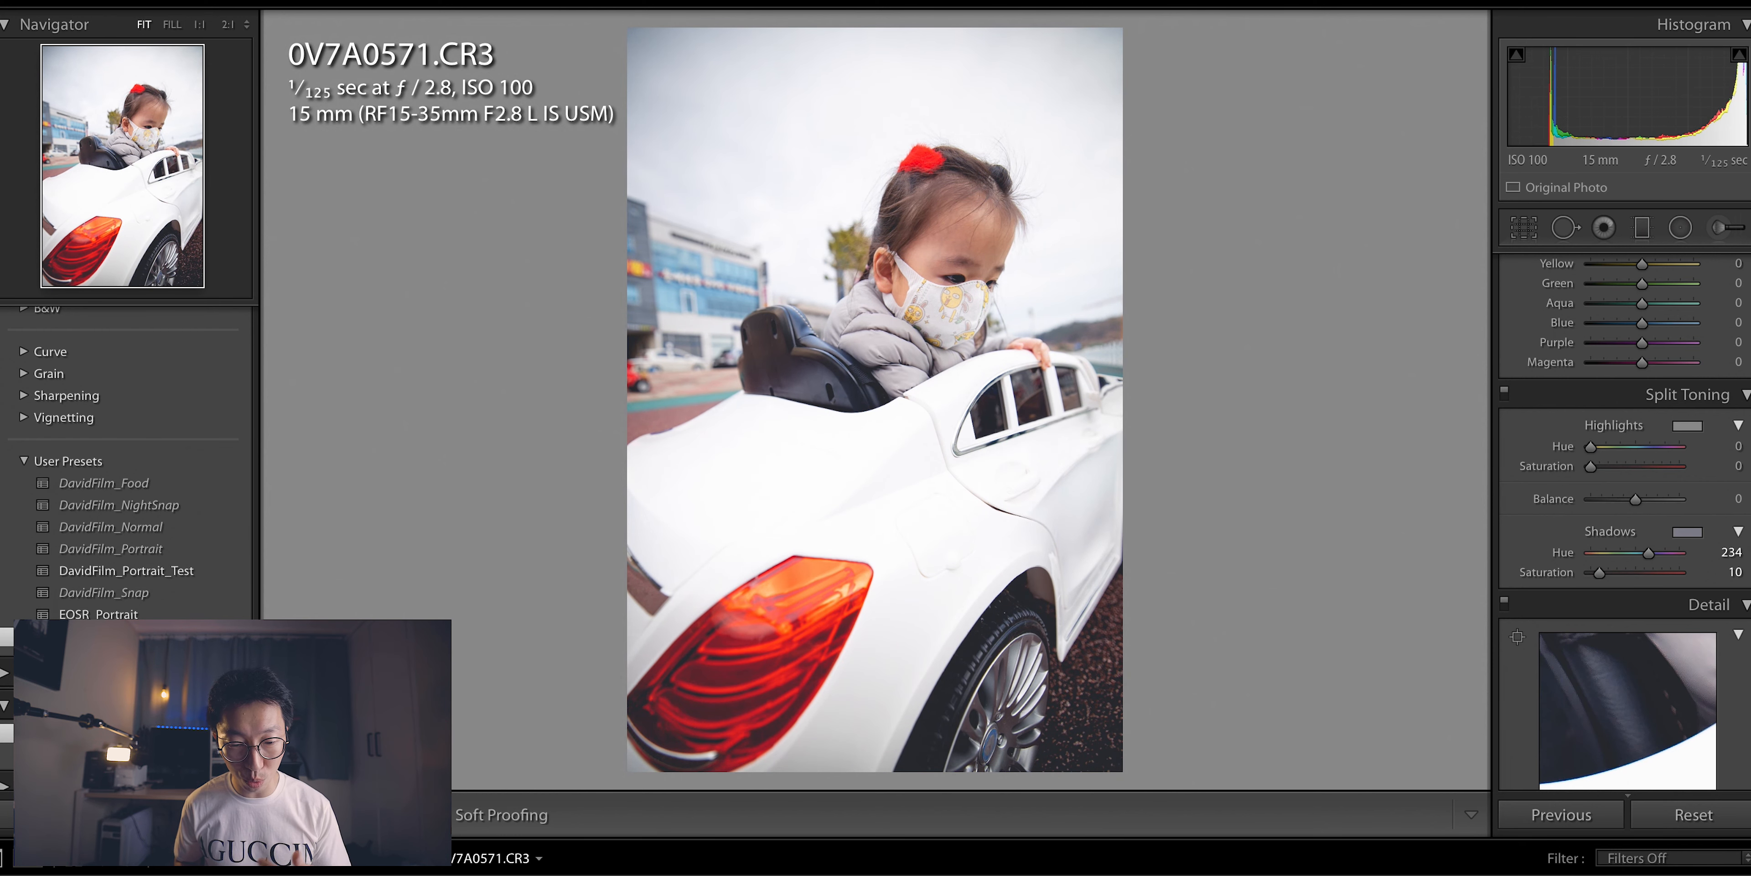
pyautogui.press('y')
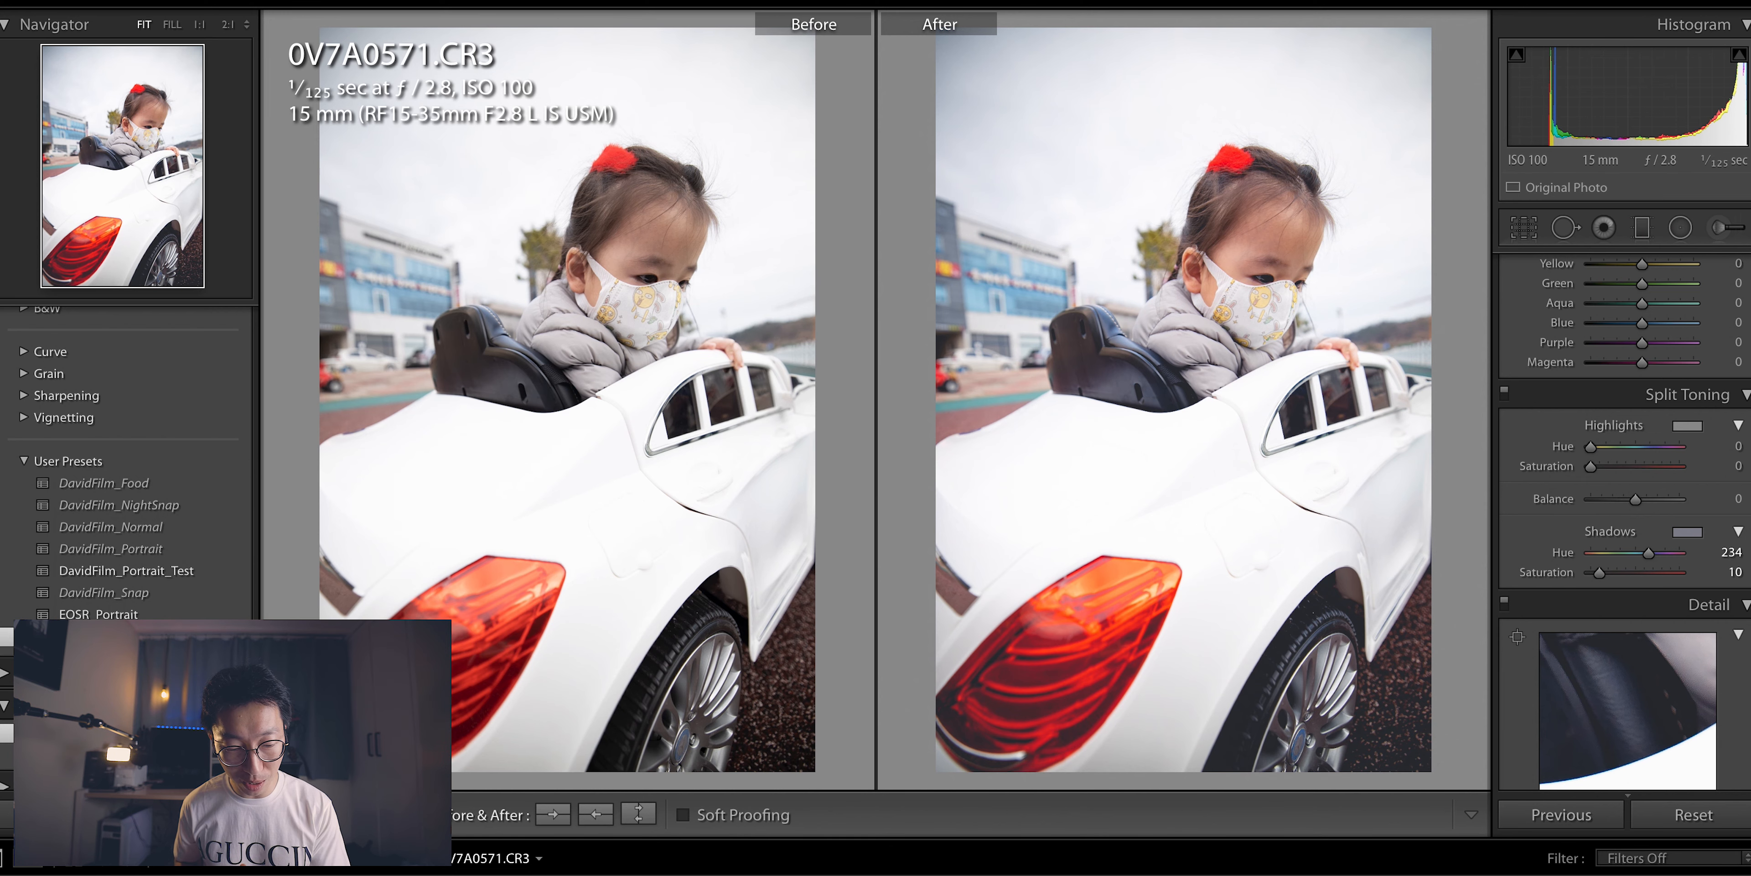
pyautogui.press('y')
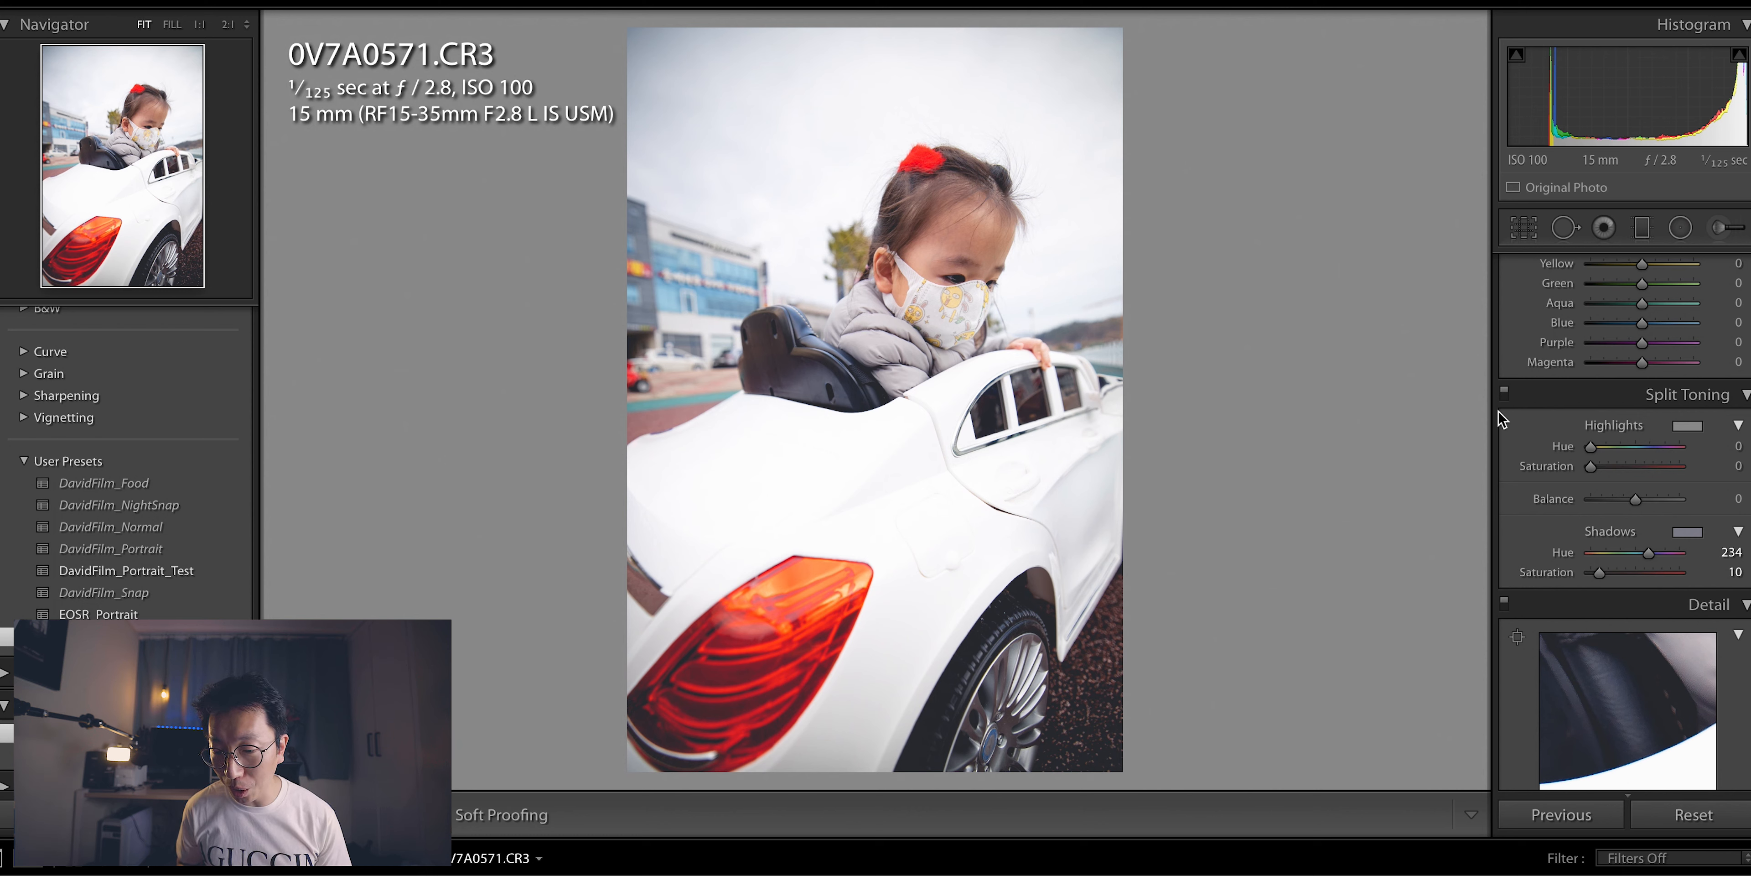
# Step: Fine-tune the basic tone of 0V7A0571.CR3 by setting Highlights to -100 and Exposure to -0.35
pyautogui.scroll(15, 1502, 420)
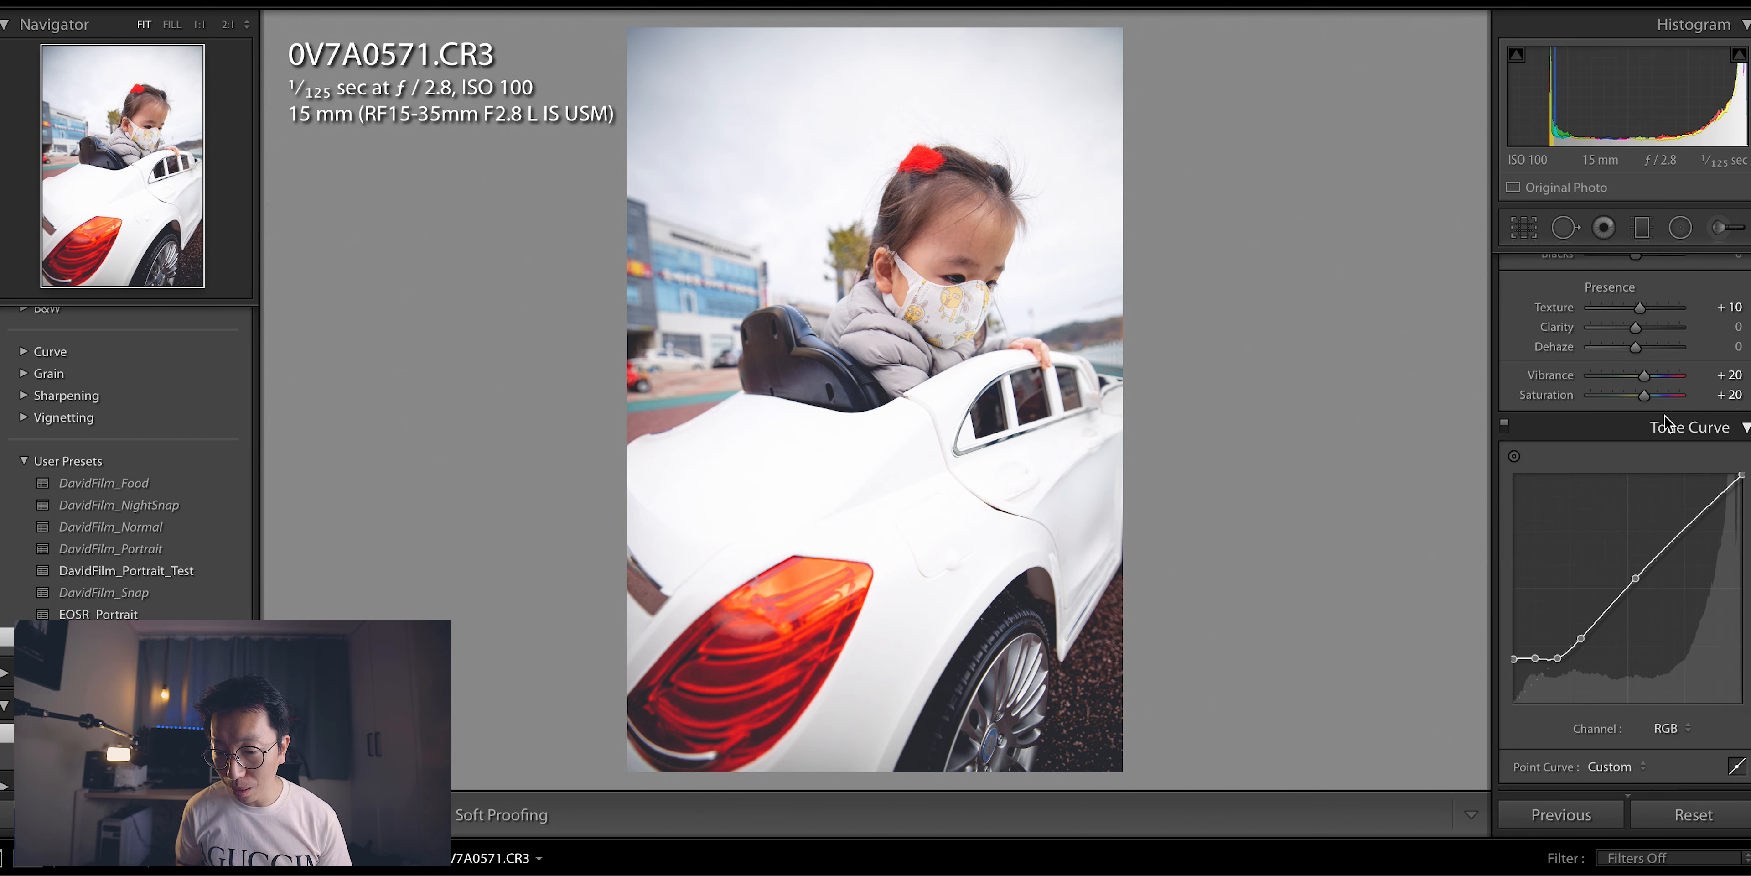
pyautogui.scroll(-1, 1665, 416)
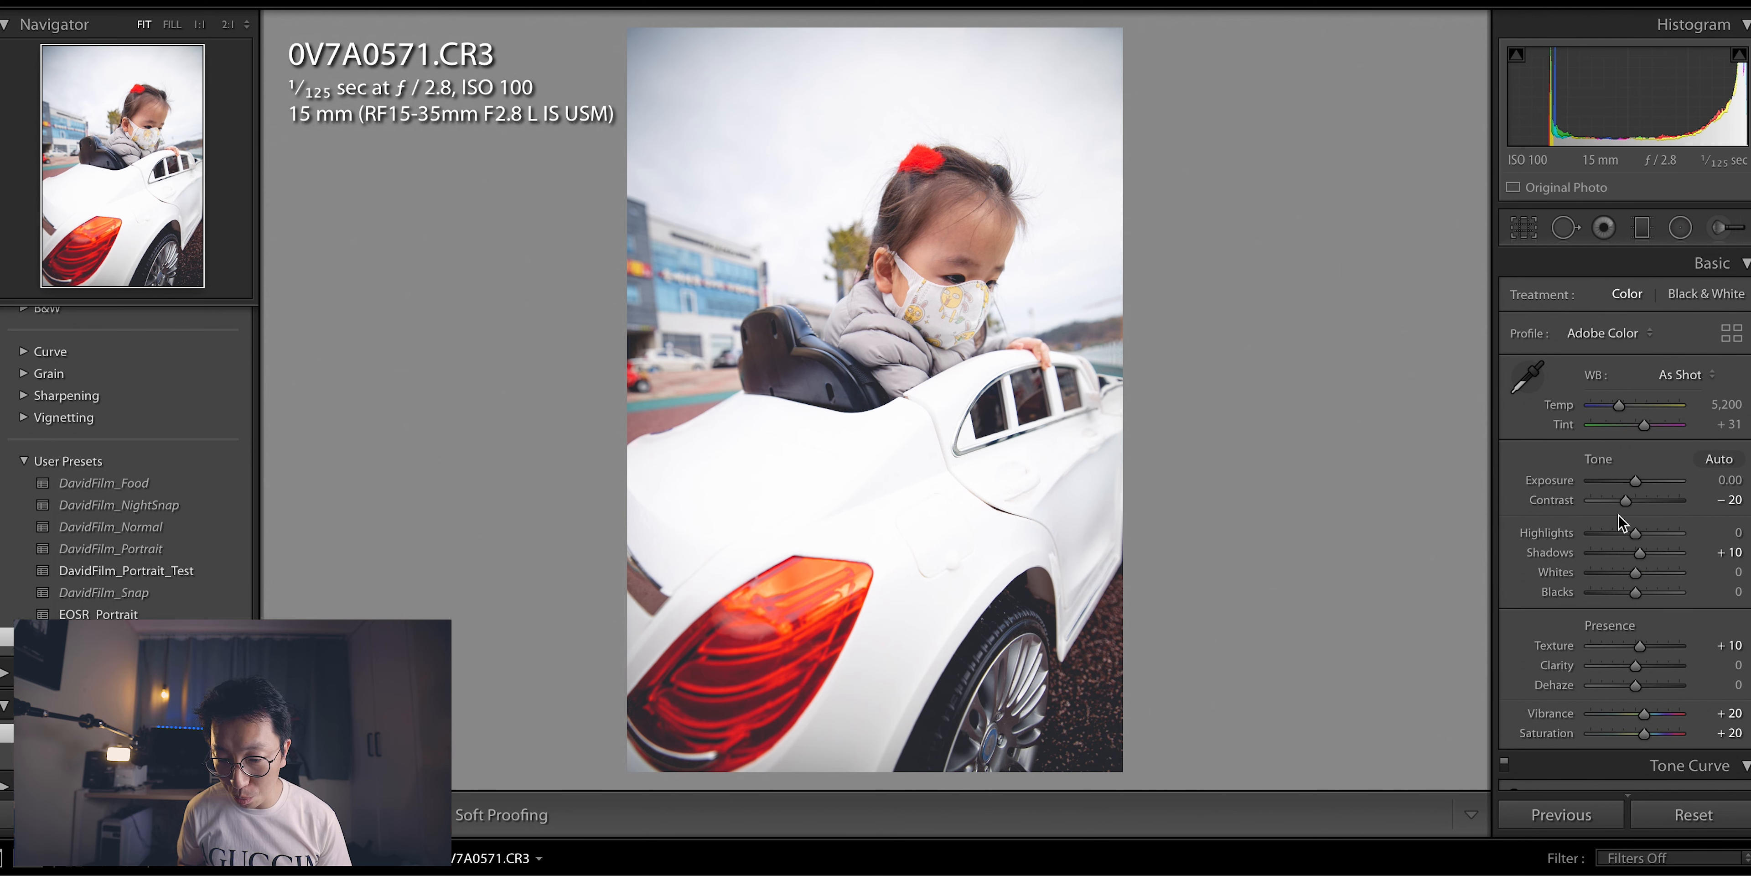
pyautogui.moveTo(1635, 533); pyautogui.dragTo(1490, 554)
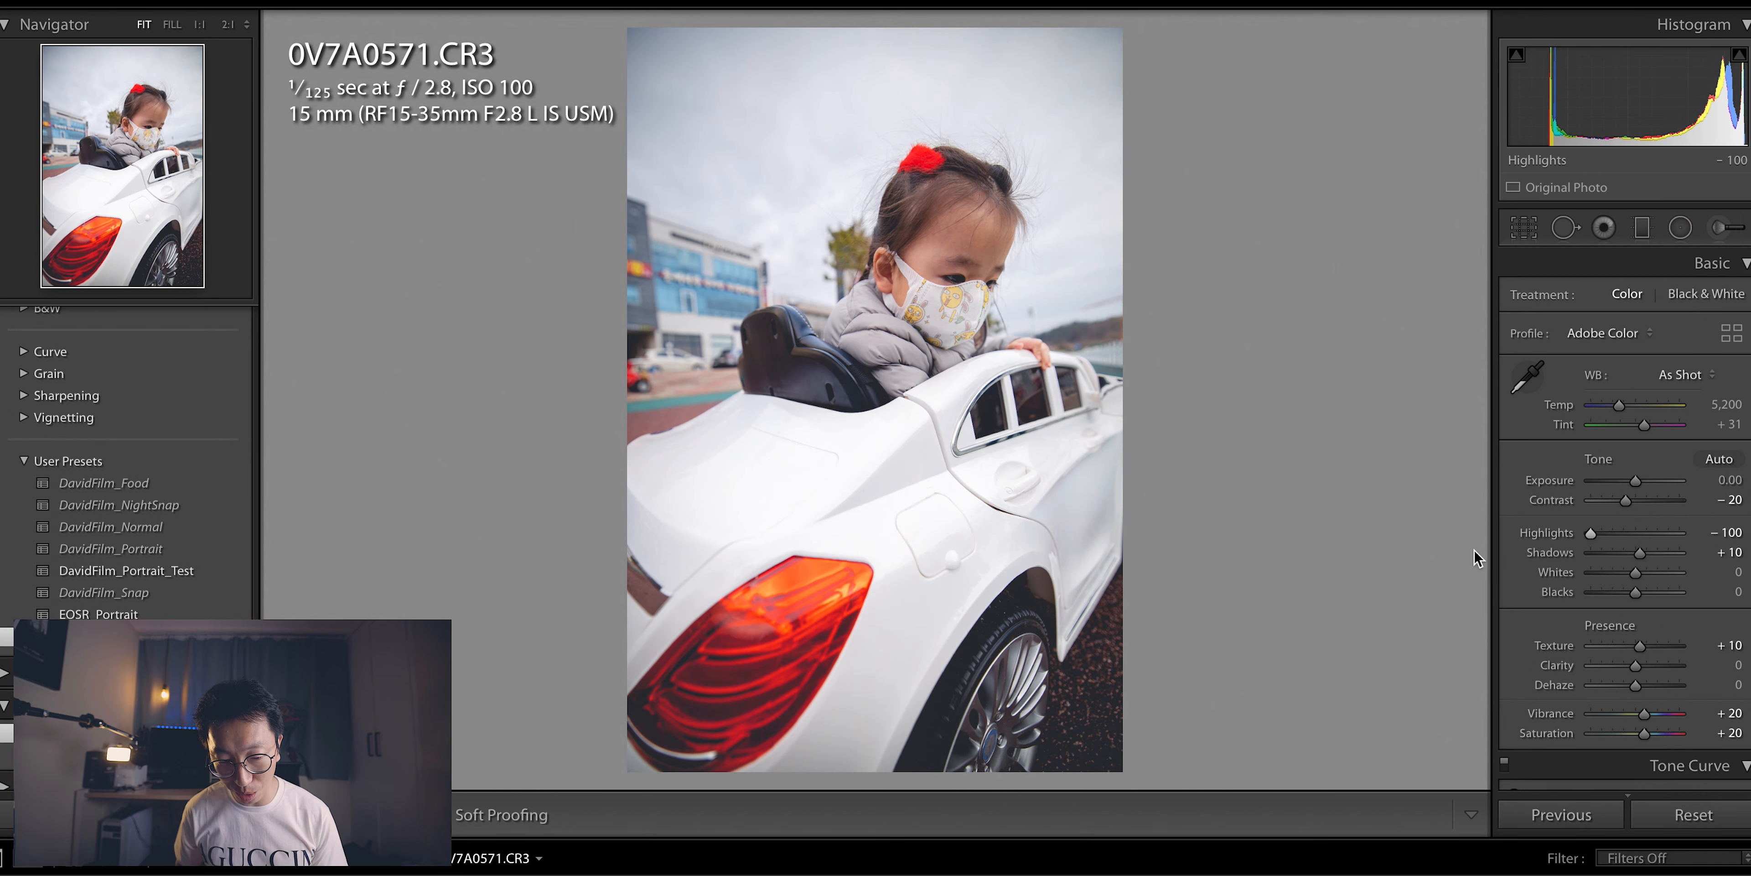
pyautogui.moveTo(1635, 480); pyautogui.dragTo(1633, 482)
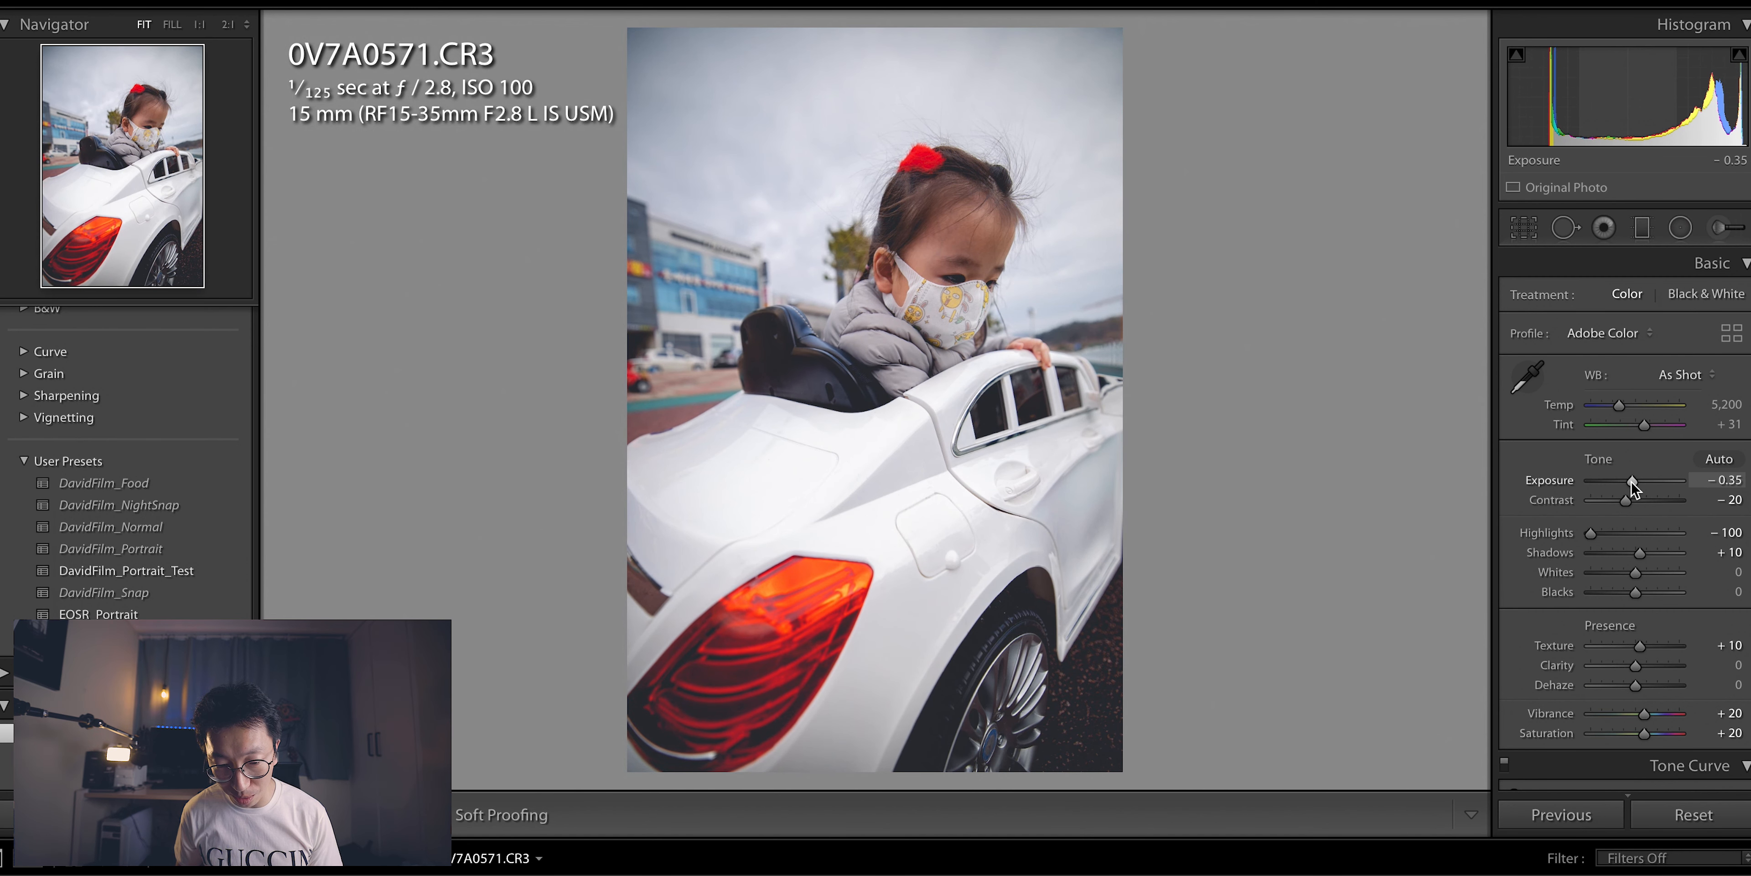
# Step: Draw a radial filter over the child's head and adjust its ellipse to frame the face and masked cheeks
pyautogui.click(1679, 227)
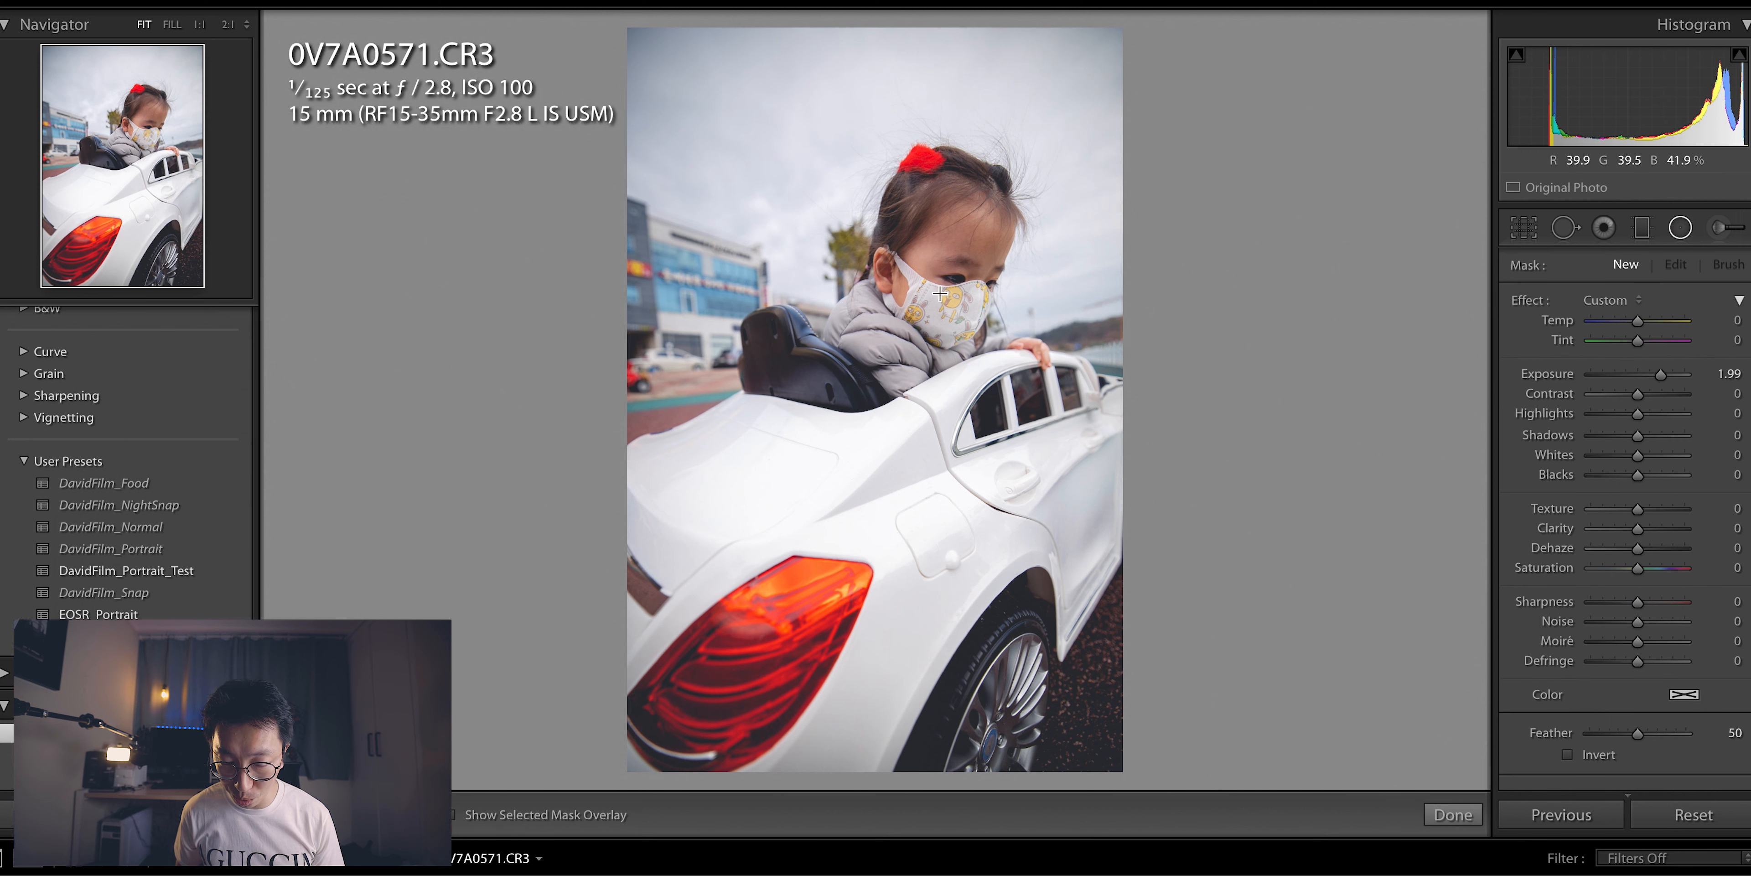
pyautogui.moveTo(940, 274); pyautogui.dragTo(1013, 378)
pyautogui.moveTo(940, 160); pyautogui.dragTo(978, 164)
pyautogui.moveTo(941, 274)
pyautogui.mouseDown()
pyautogui.moveTo(945, 237)
pyautogui.moveTo(944, 257)
pyautogui.mouseUp()
pyautogui.moveTo(908, 353); pyautogui.dragTo(903, 369)
pyautogui.moveTo(1009, 290); pyautogui.dragTo(1013, 293)
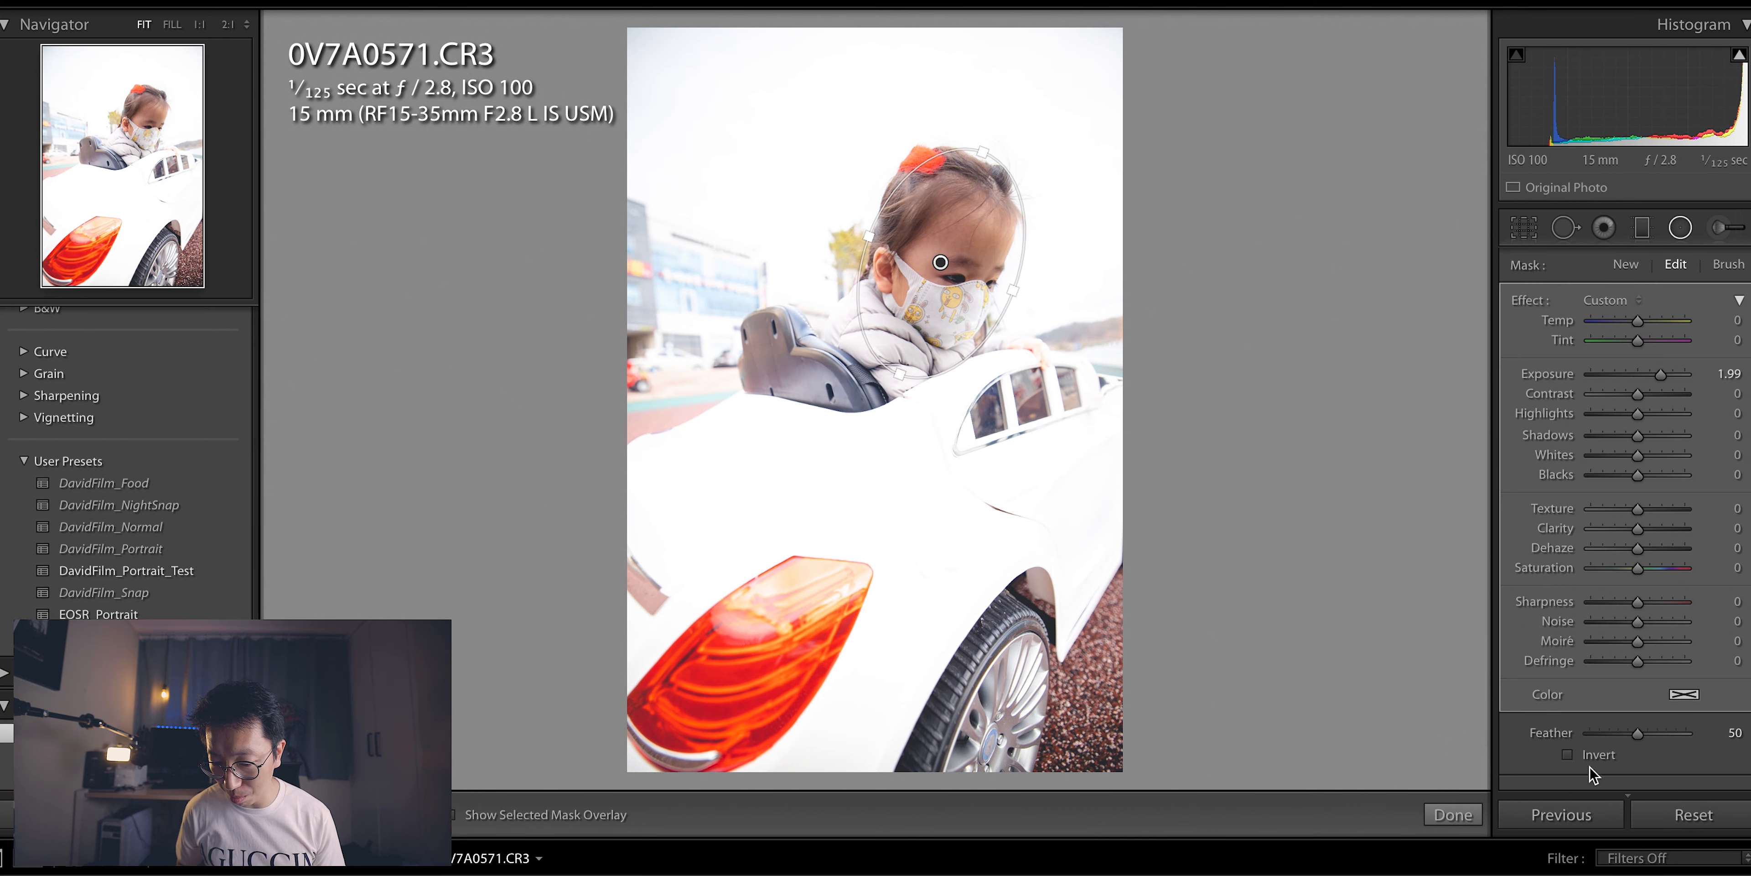
# Step: Invert the radial filter on the child's face, set its Exposure to 0.90, and finish the mask
pyautogui.click(1568, 754)
pyautogui.doubleClick(1636, 374)
pyautogui.press('Up')
pyautogui.press('Up')
pyautogui.press('Up')
pyautogui.press('Up')
pyautogui.press('Up')
pyautogui.press('Up')
pyautogui.press('Up')
pyautogui.press('Up')
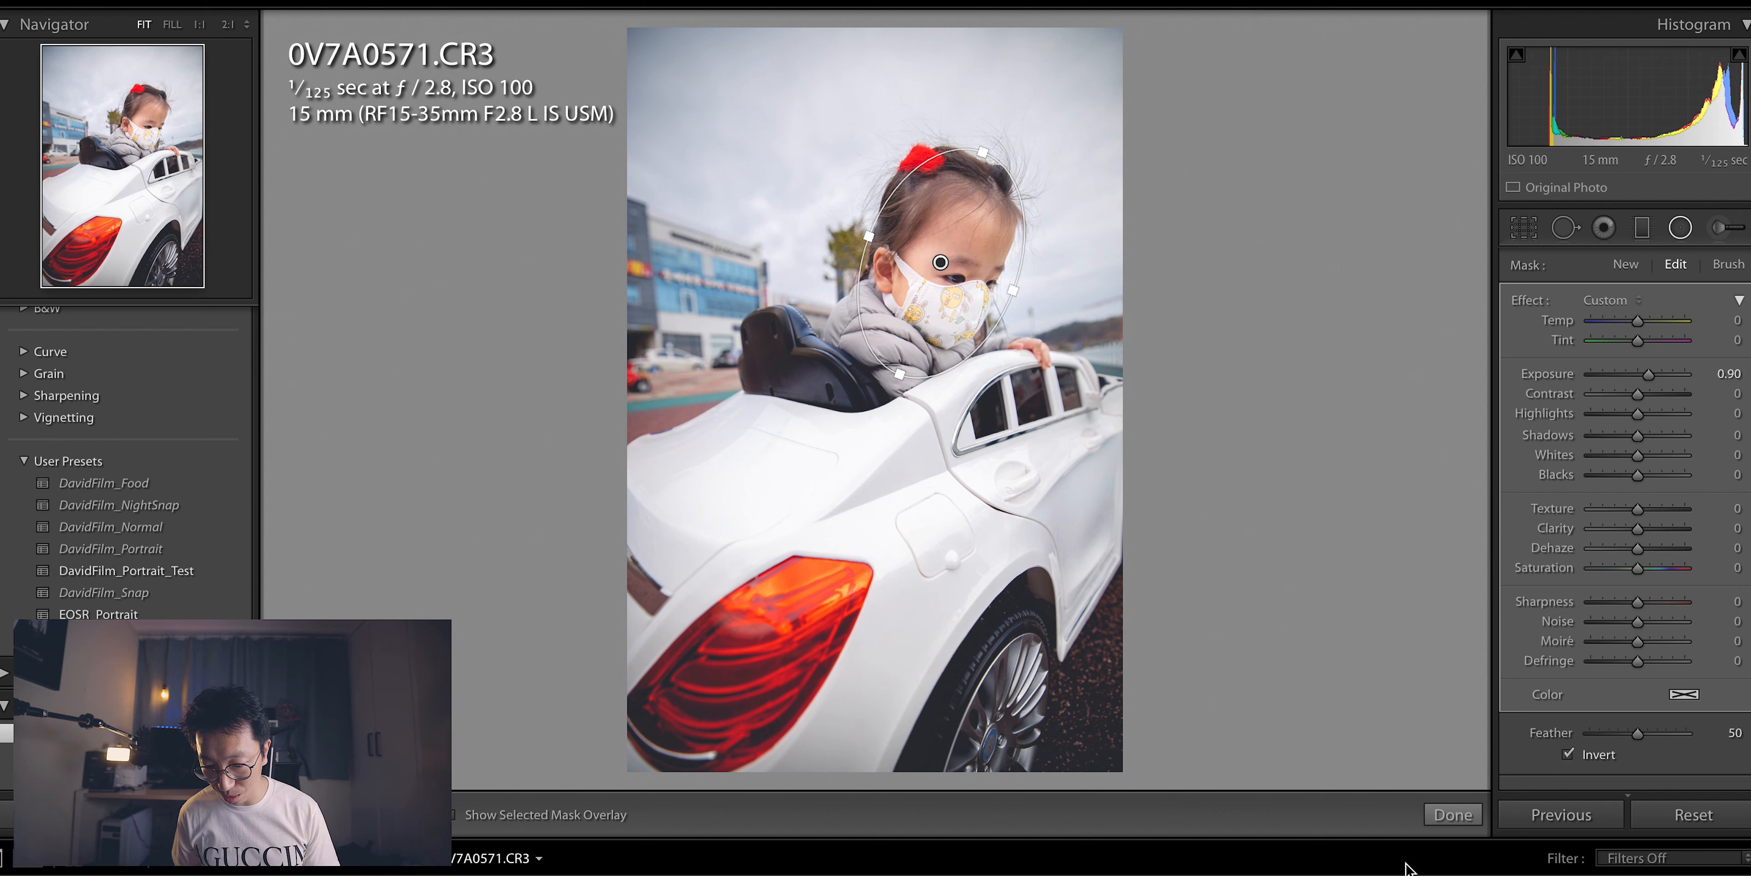
pyautogui.click(1453, 814)
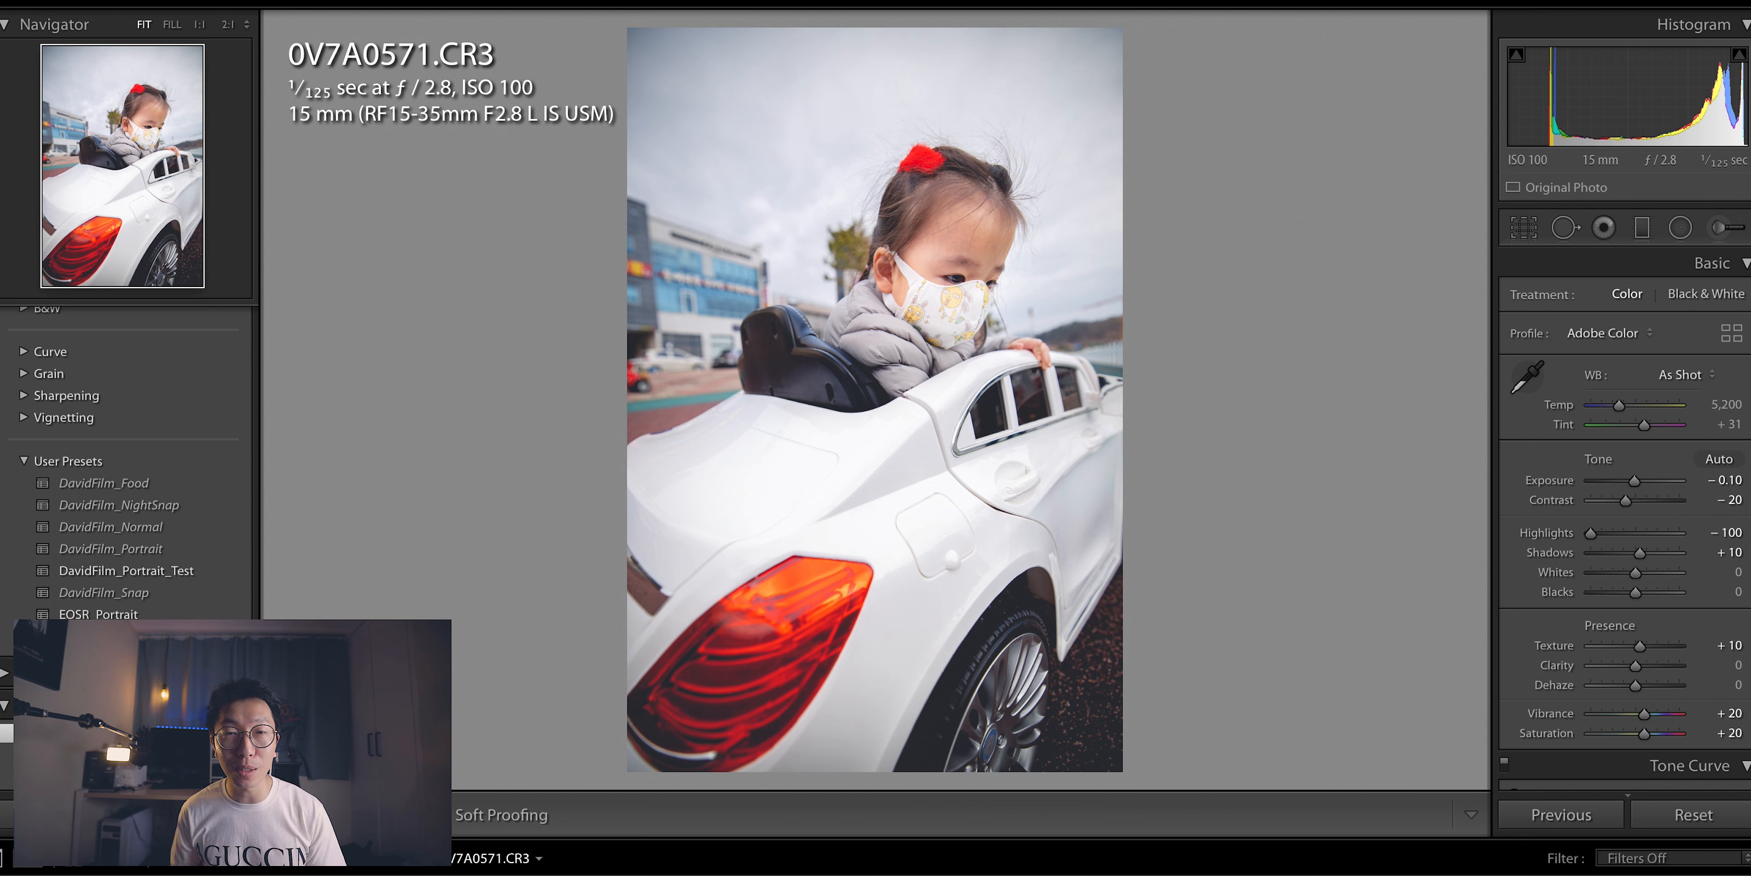
# Step: Switch to Finder, open Library/Application Support/Adobe/CameraRaw/Settings/User Presets in the home folder, and briefly select all its preset files
pyautogui.press('super+Tab')
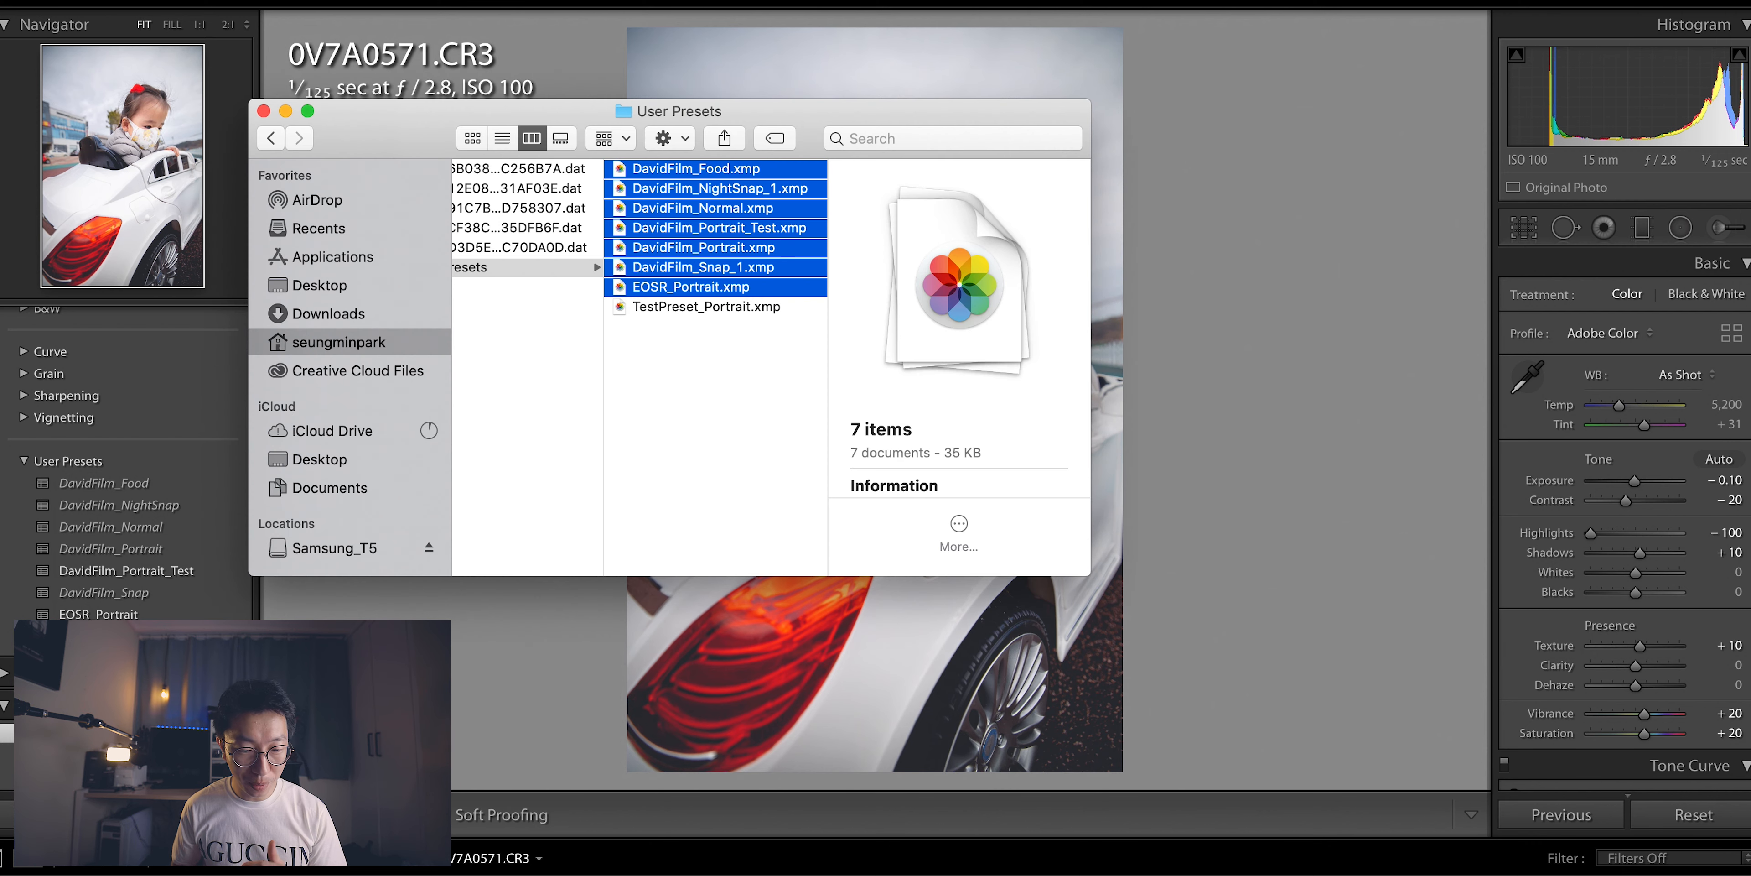
pyautogui.click(344, 341)
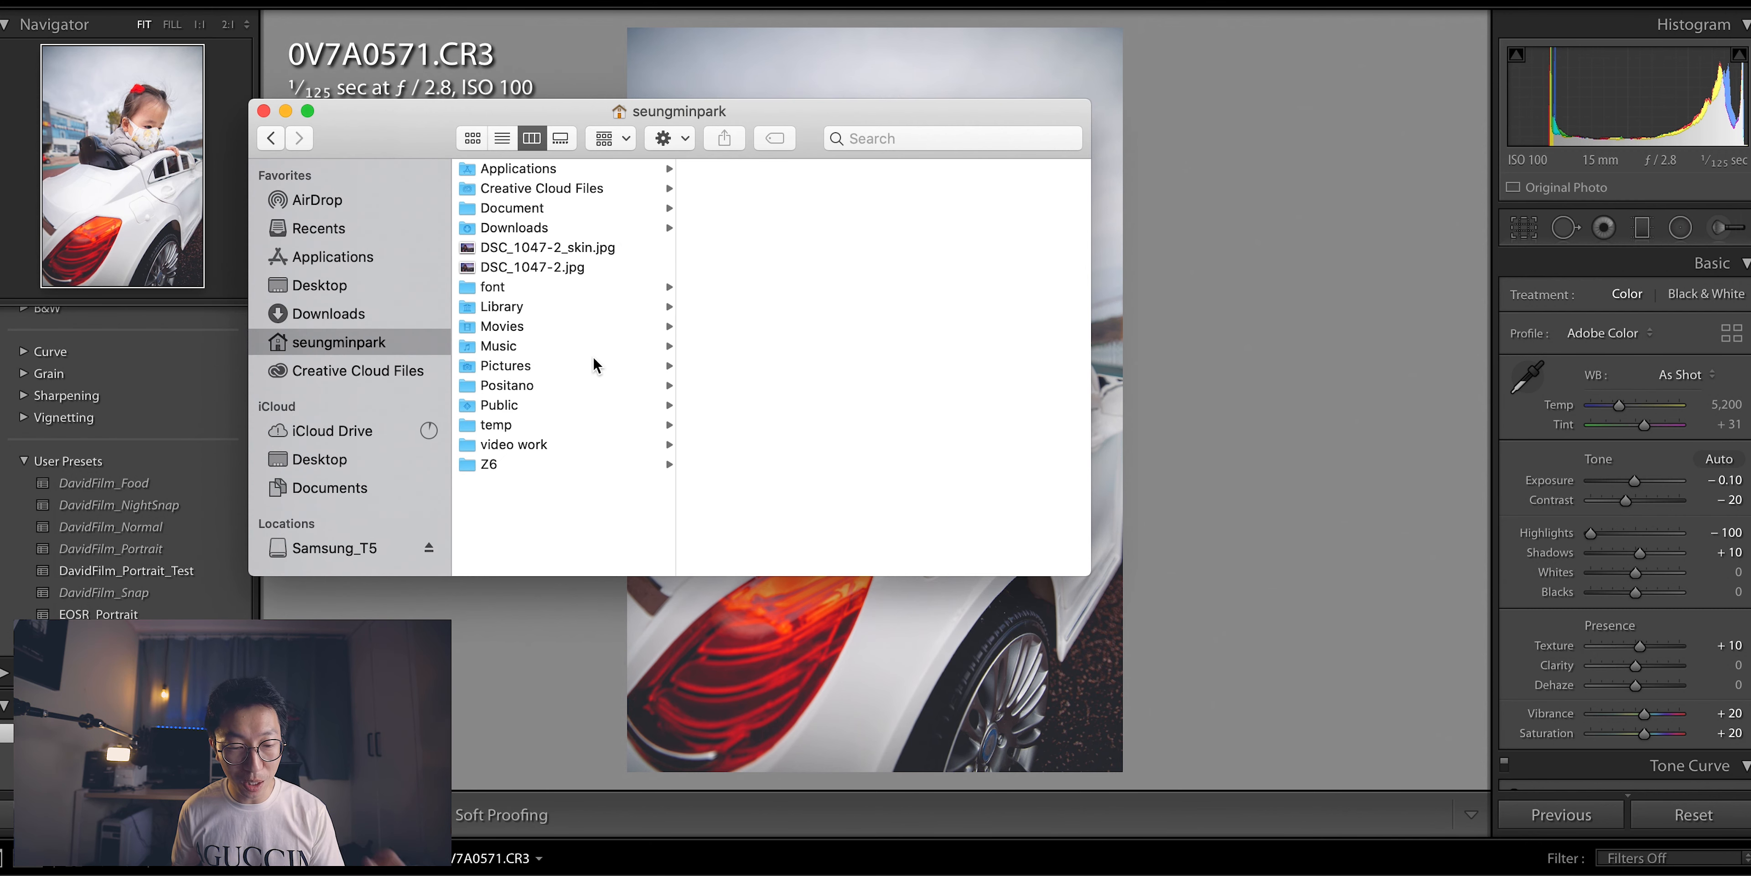
pyautogui.click(517, 305)
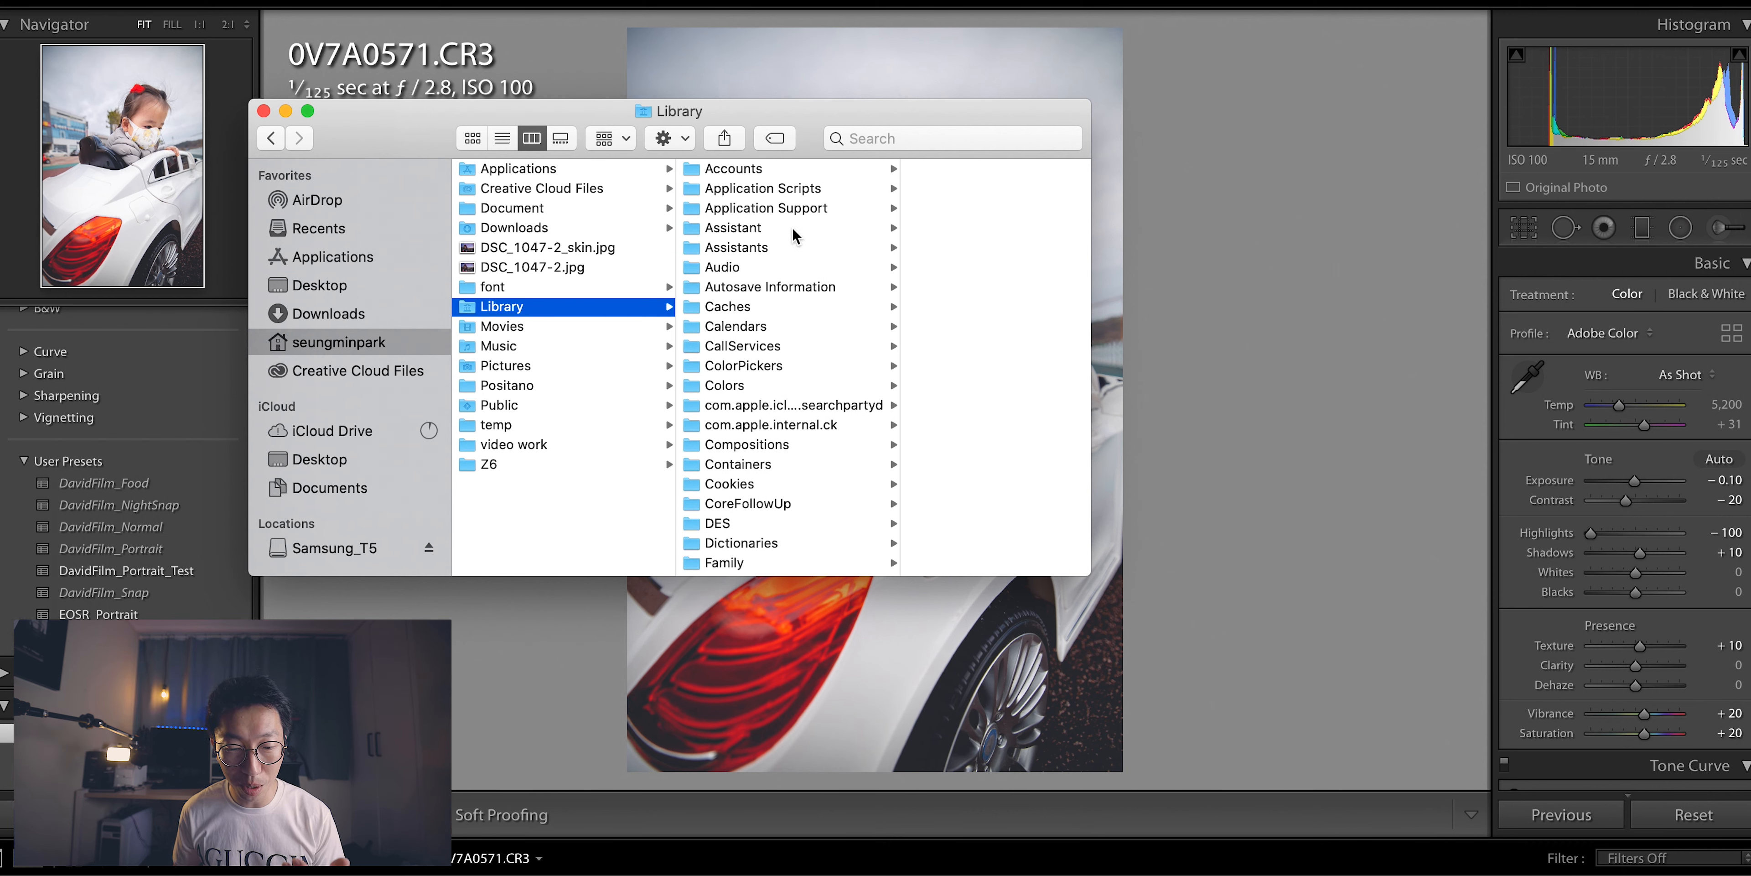
pyautogui.click(775, 205)
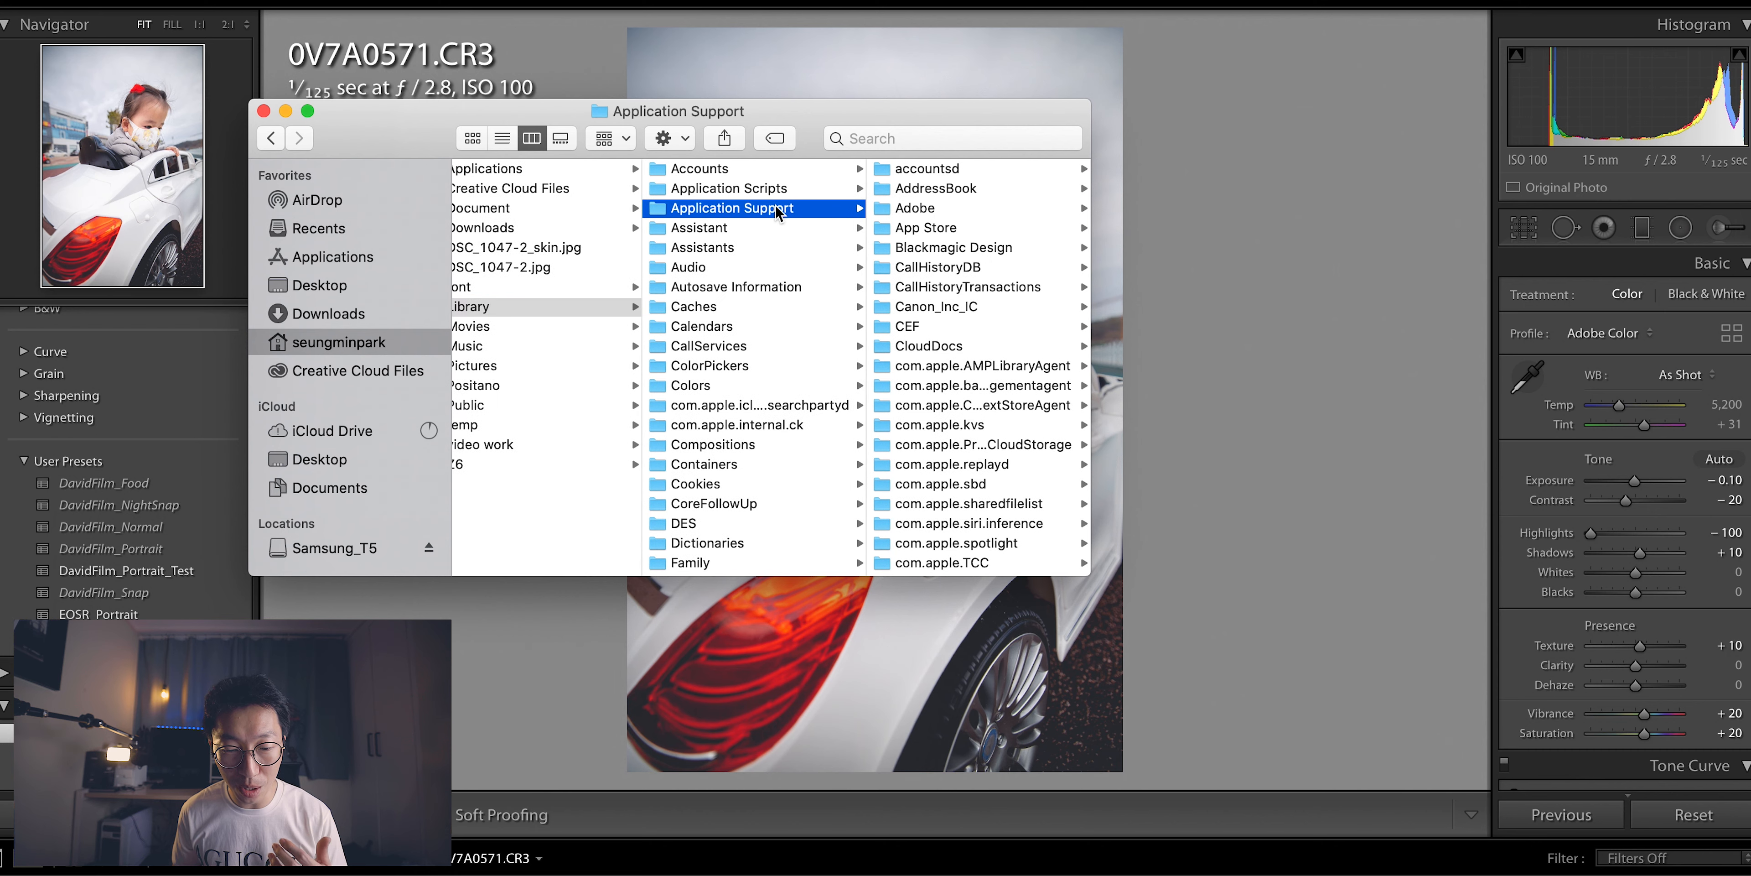
pyautogui.click(936, 206)
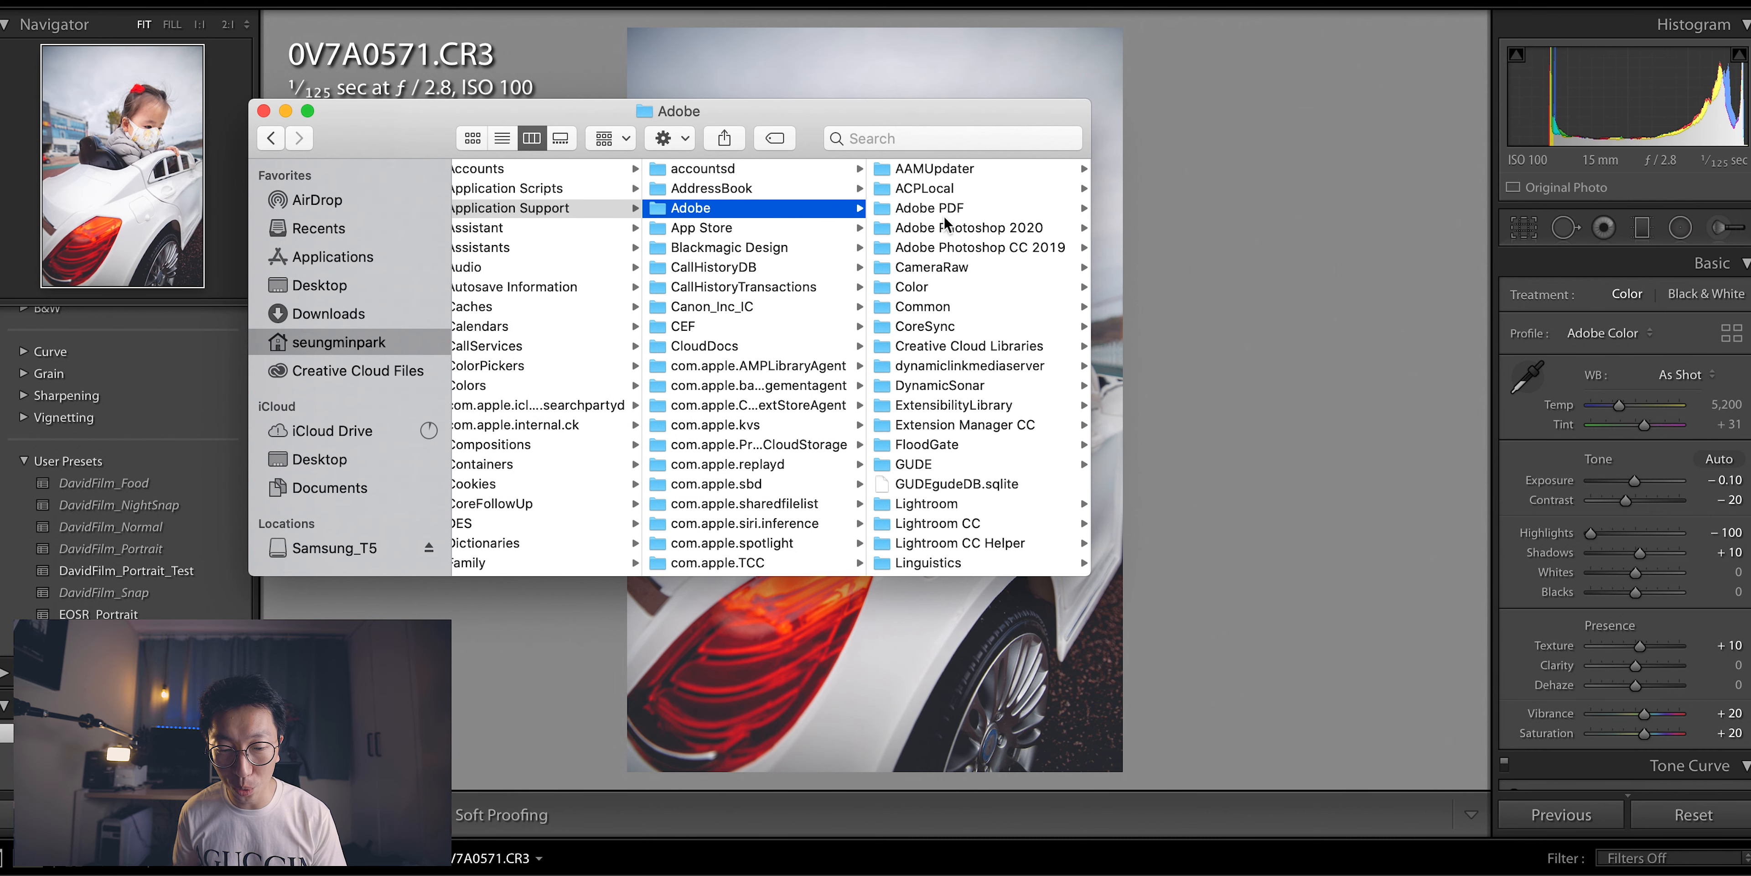
pyautogui.click(925, 268)
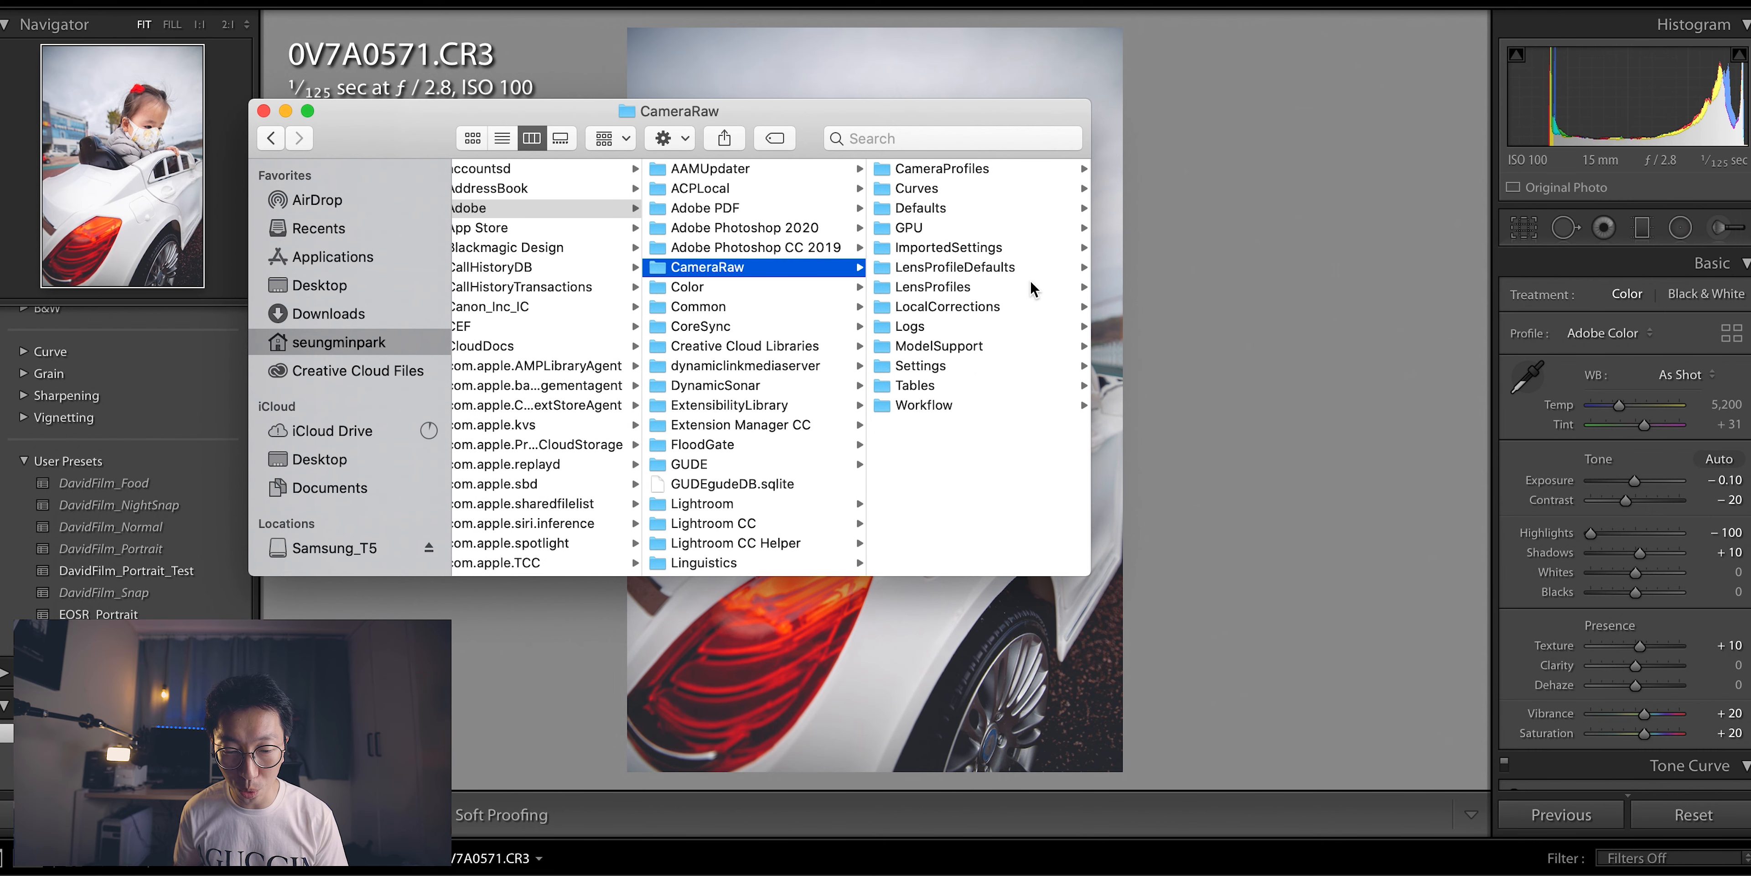
pyautogui.click(921, 368)
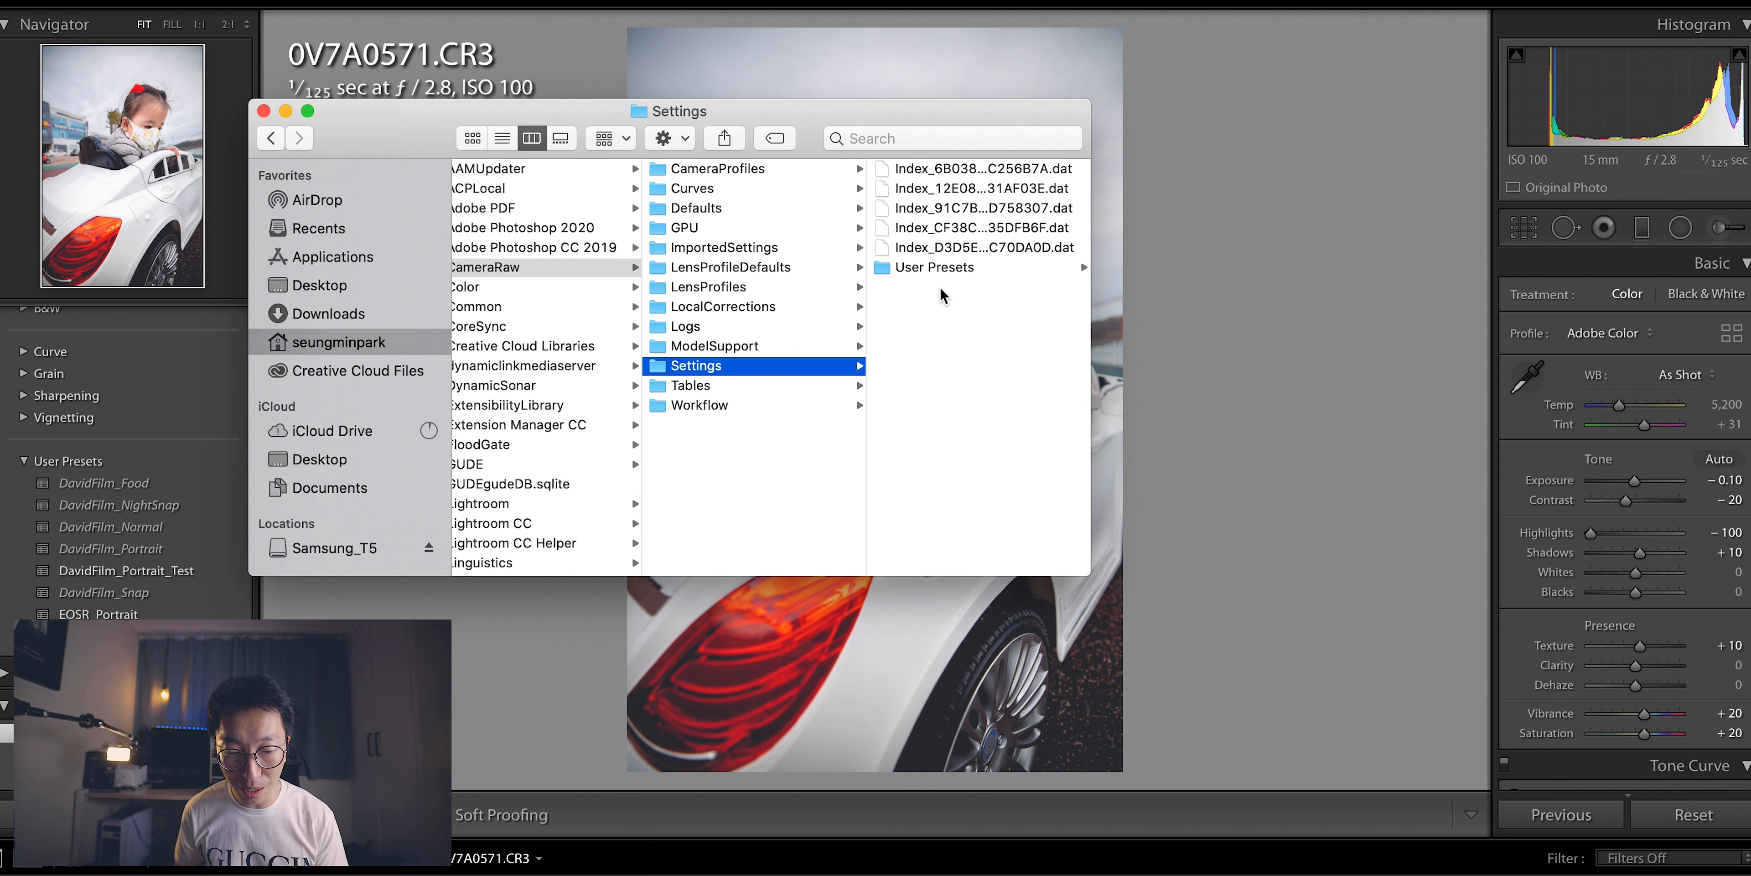
pyautogui.click(945, 267)
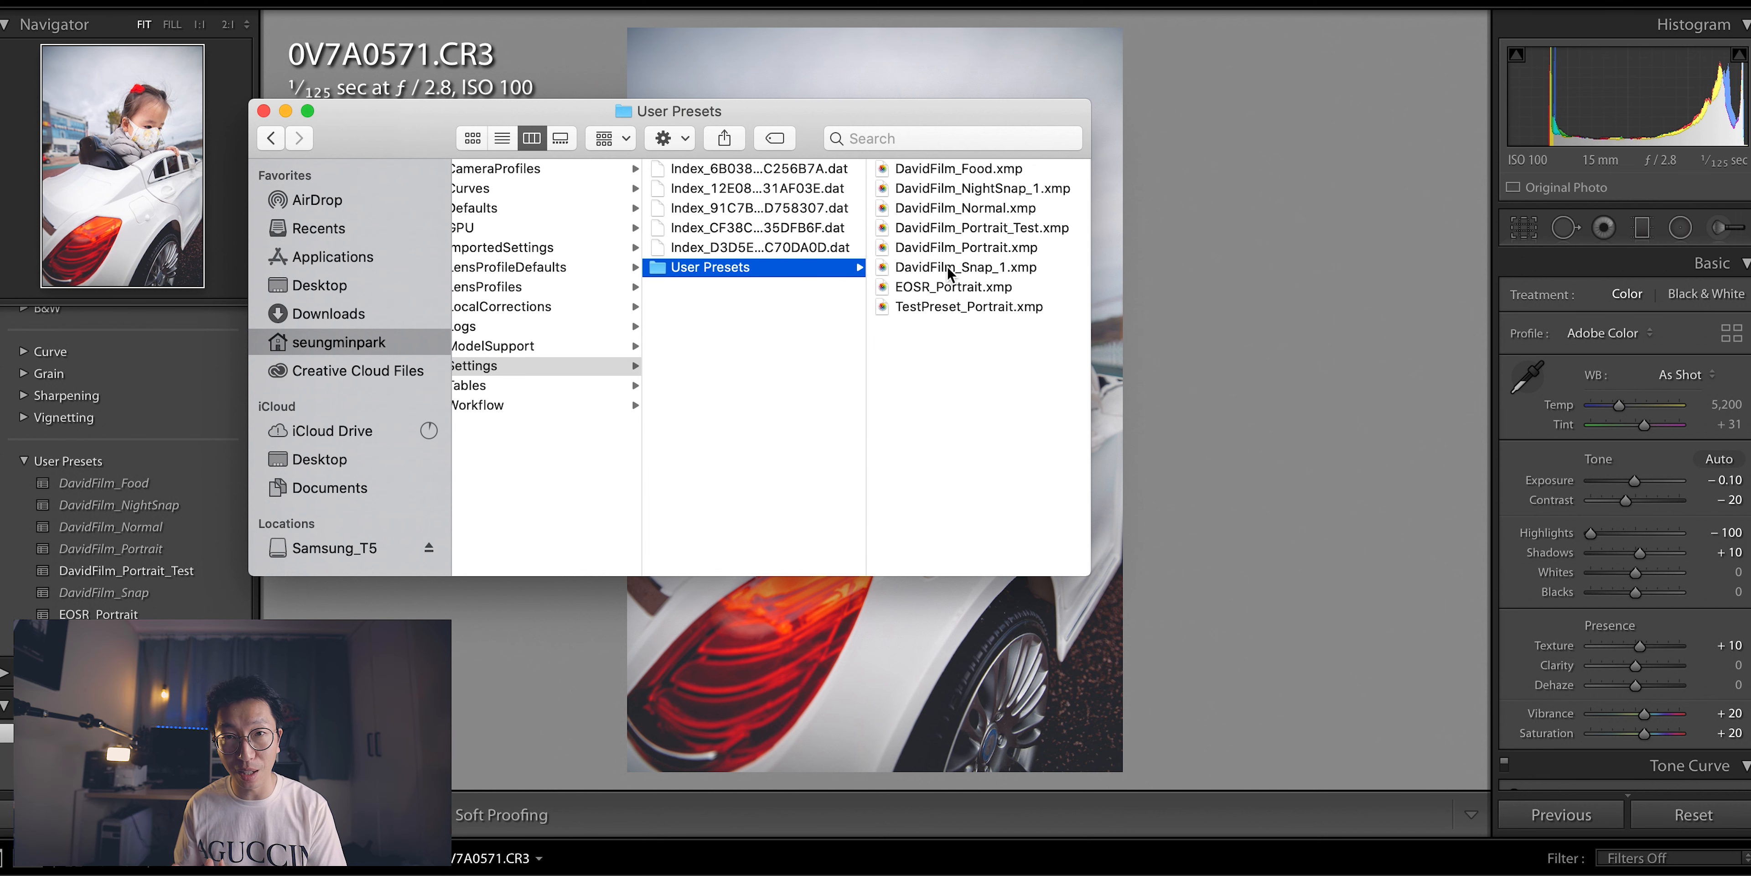
pyautogui.moveTo(970, 328); pyautogui.dragTo(895, 167)
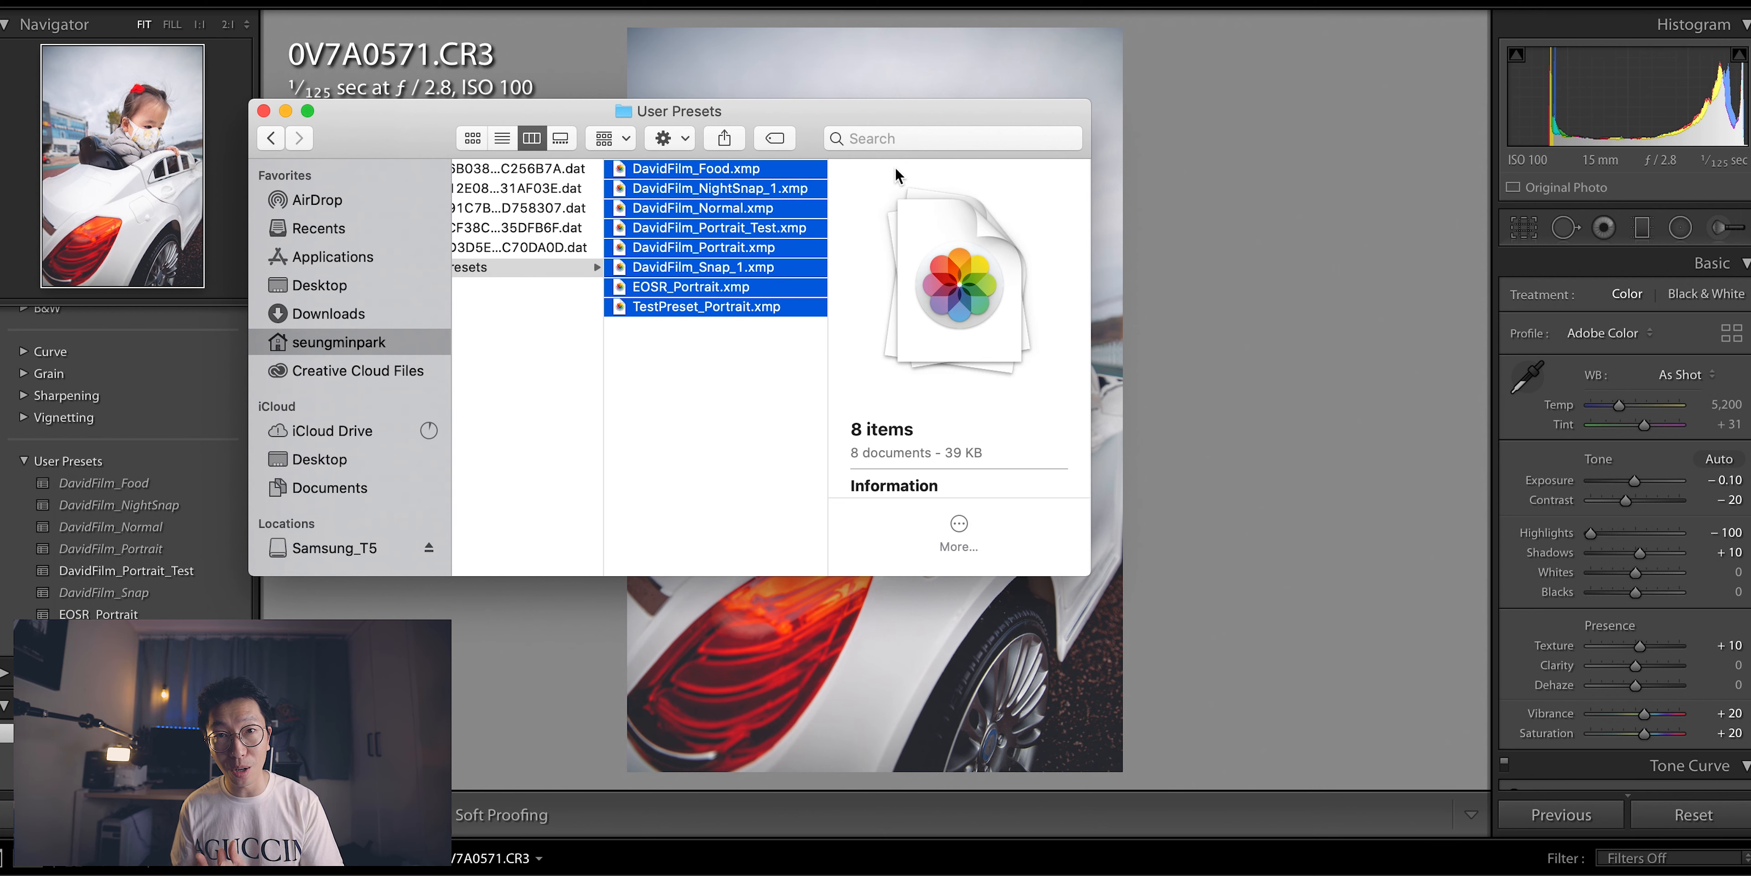
pyautogui.click(744, 344)
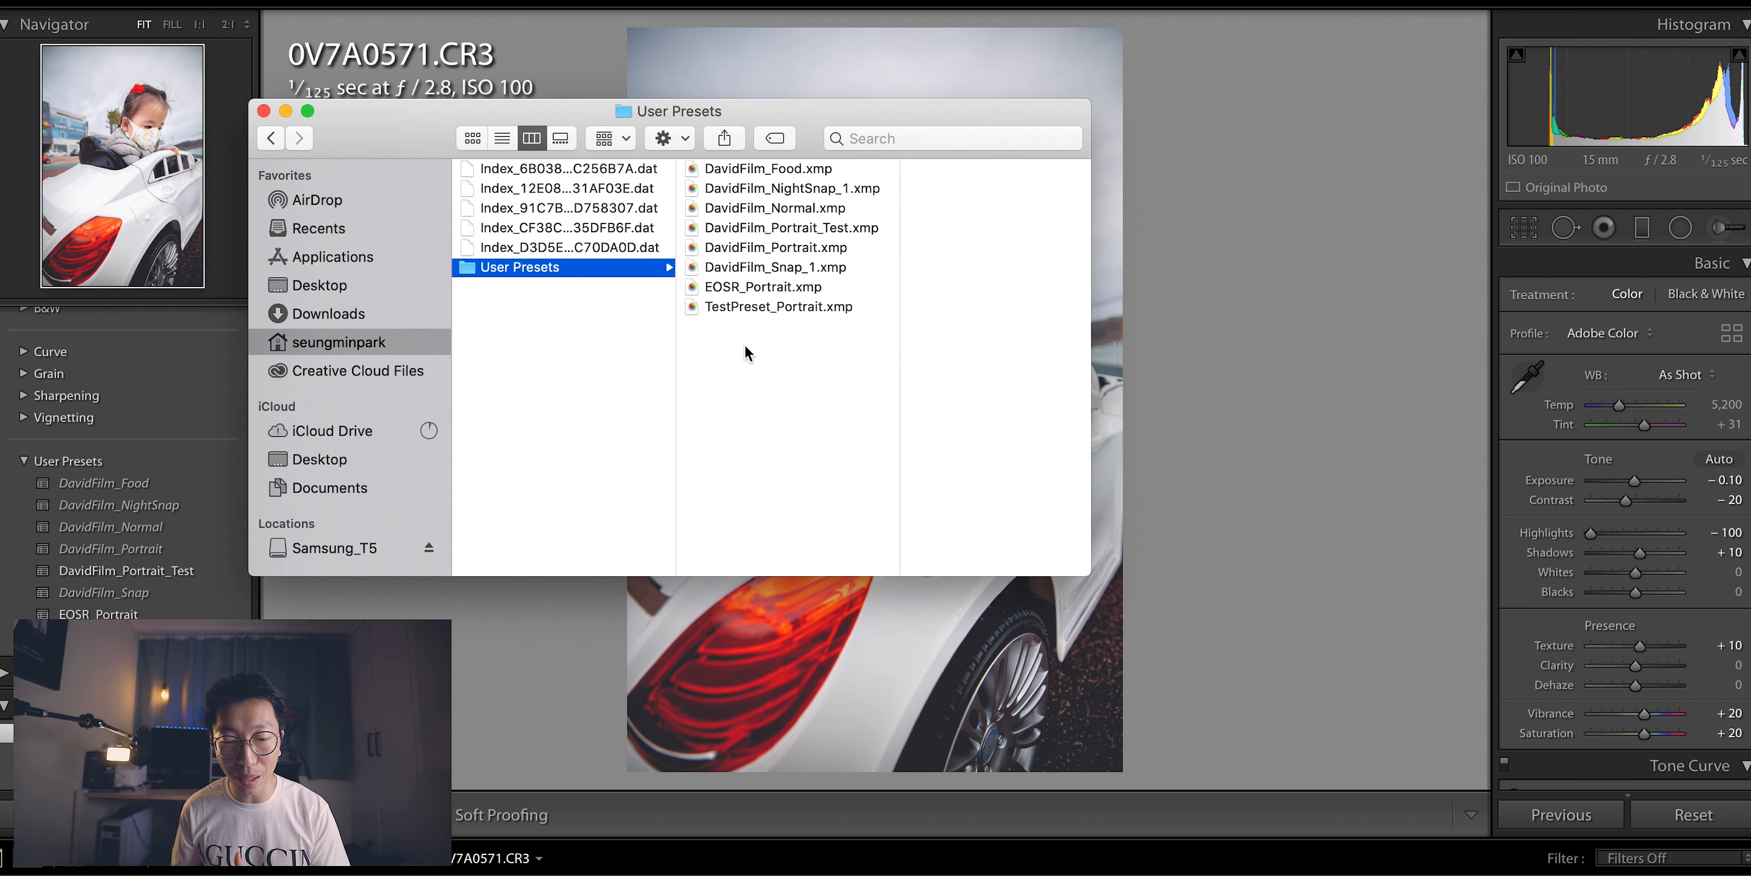